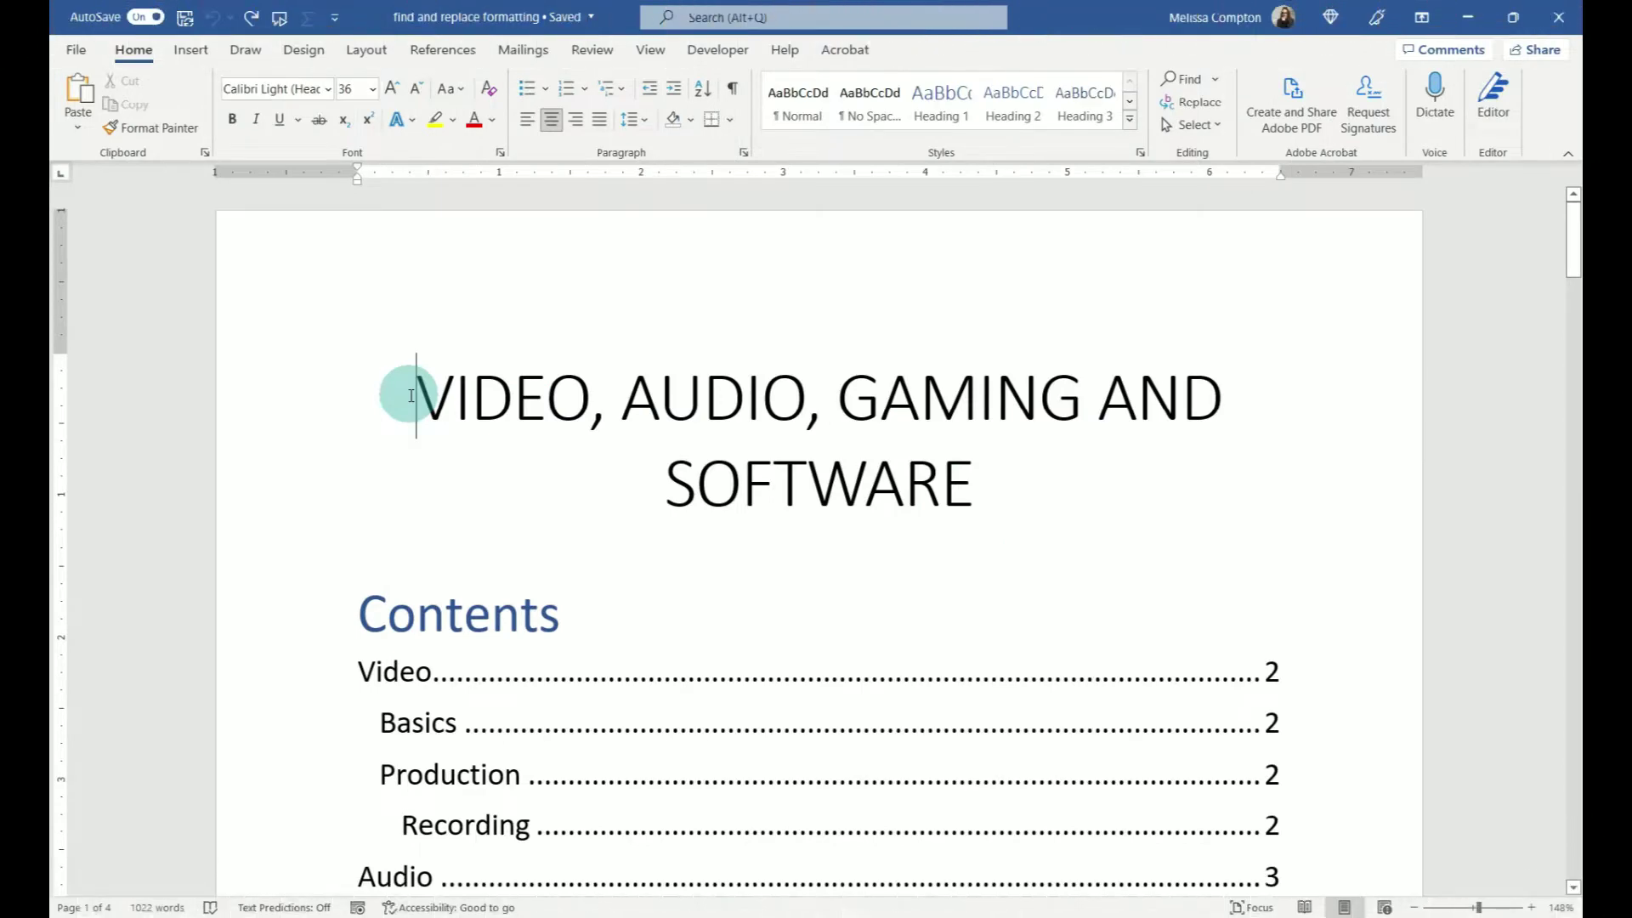
Step: Look through the document, return to its start, and bring up Find and Replace on the Replace tab
{"action": "scroll", "coordinate": [410, 395], "scroll_direction": "down", "scroll_amount": 15}
{"action": "scroll", "coordinate": [411, 396], "scroll_direction": "down", "scroll_amount": 3}
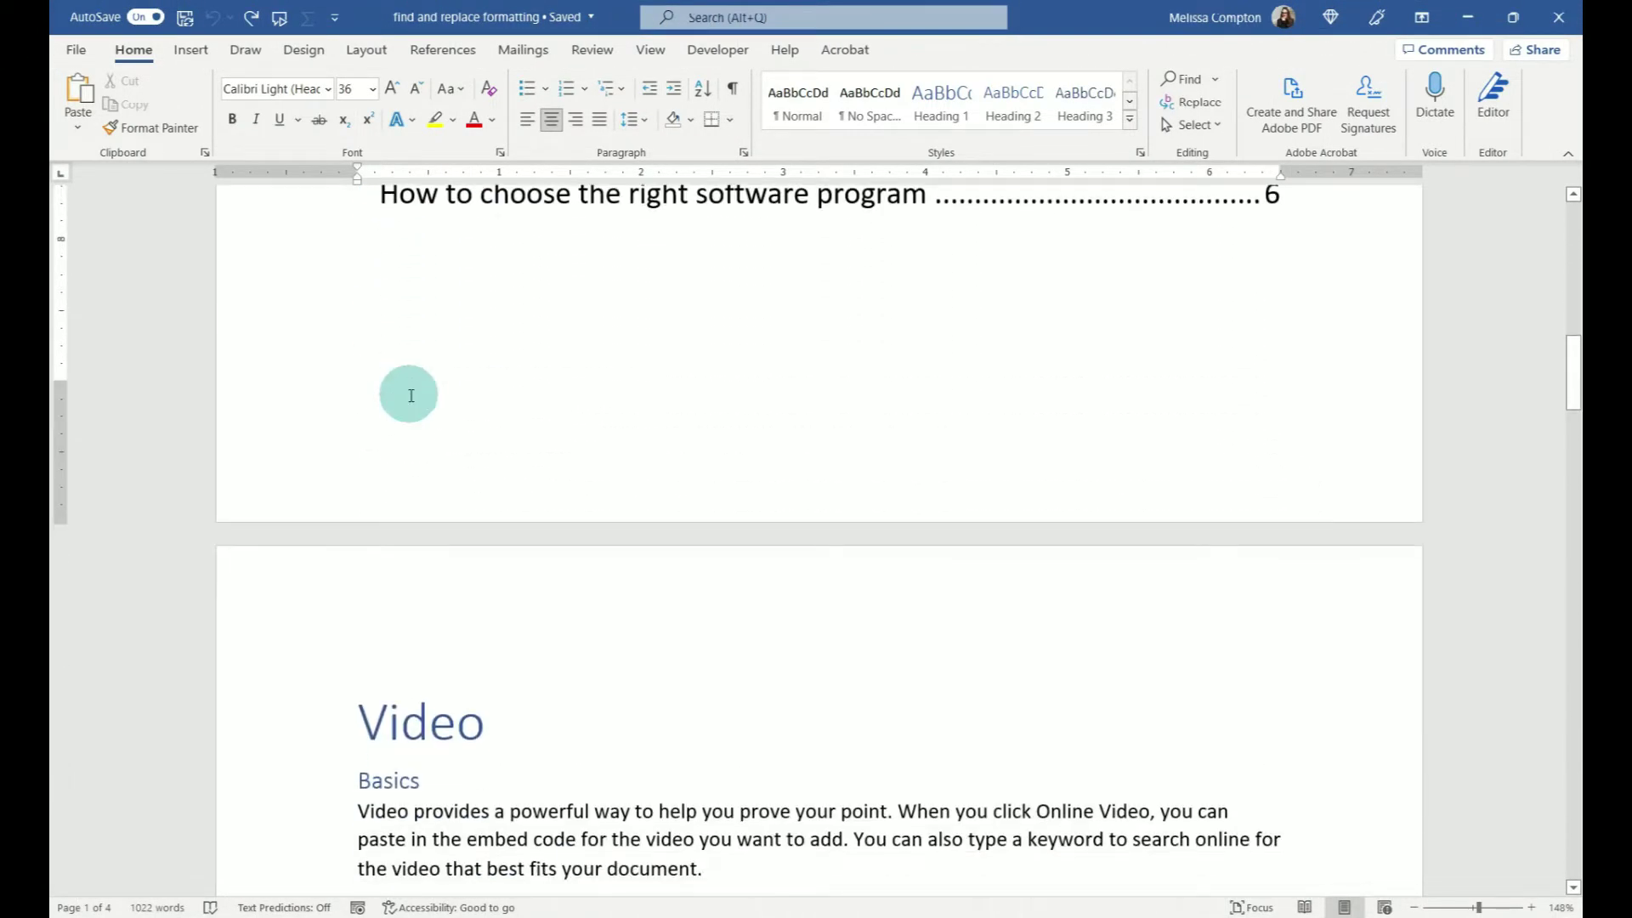
{"action": "scroll", "coordinate": [411, 395], "scroll_direction": "down", "scroll_amount": 7}
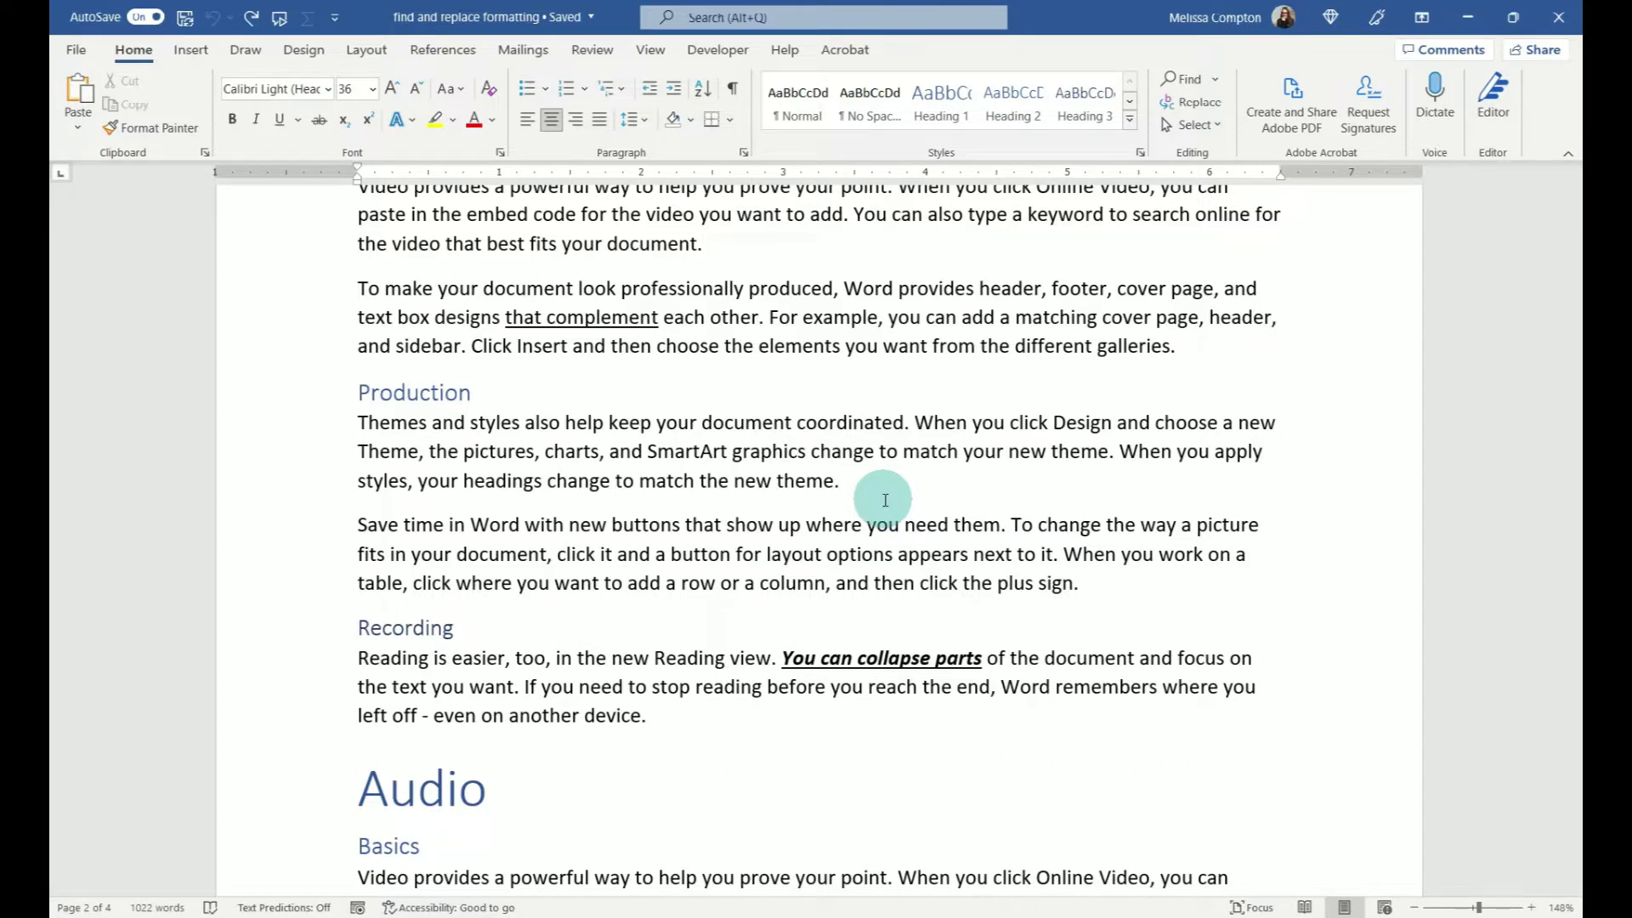
{"action": "key", "text": "ctrl+Home"}
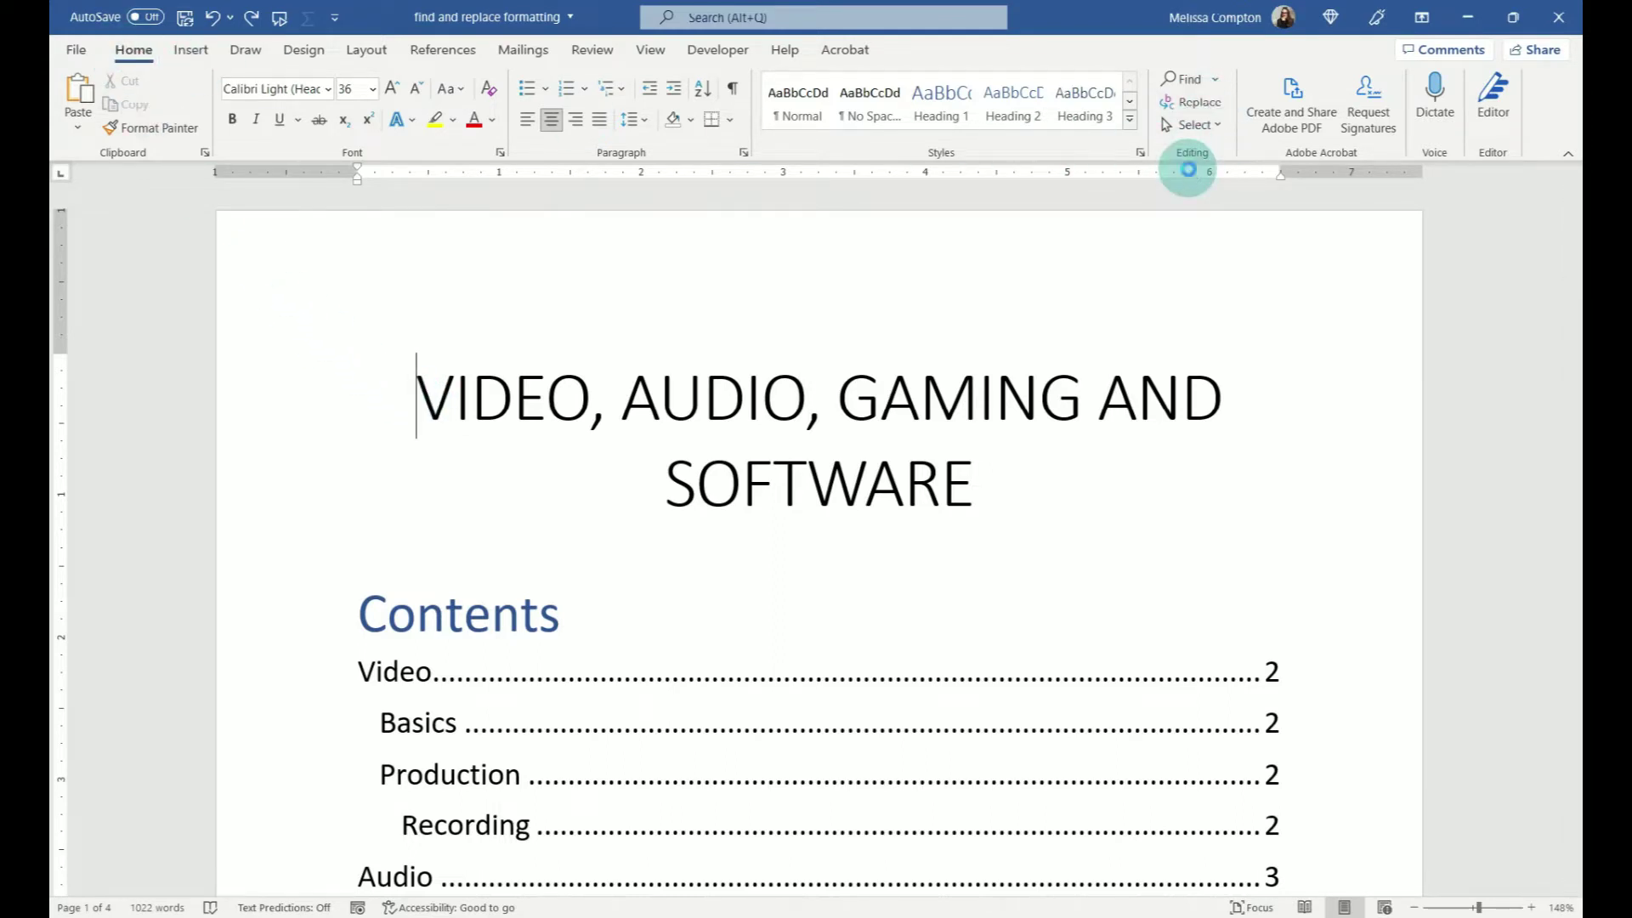
{"action": "key", "text": "ctrl+h"}
Step: Clear the leftover bold search formatting and show the Format choices for Find what
{"action": "left_click", "coordinate": [691, 366]}
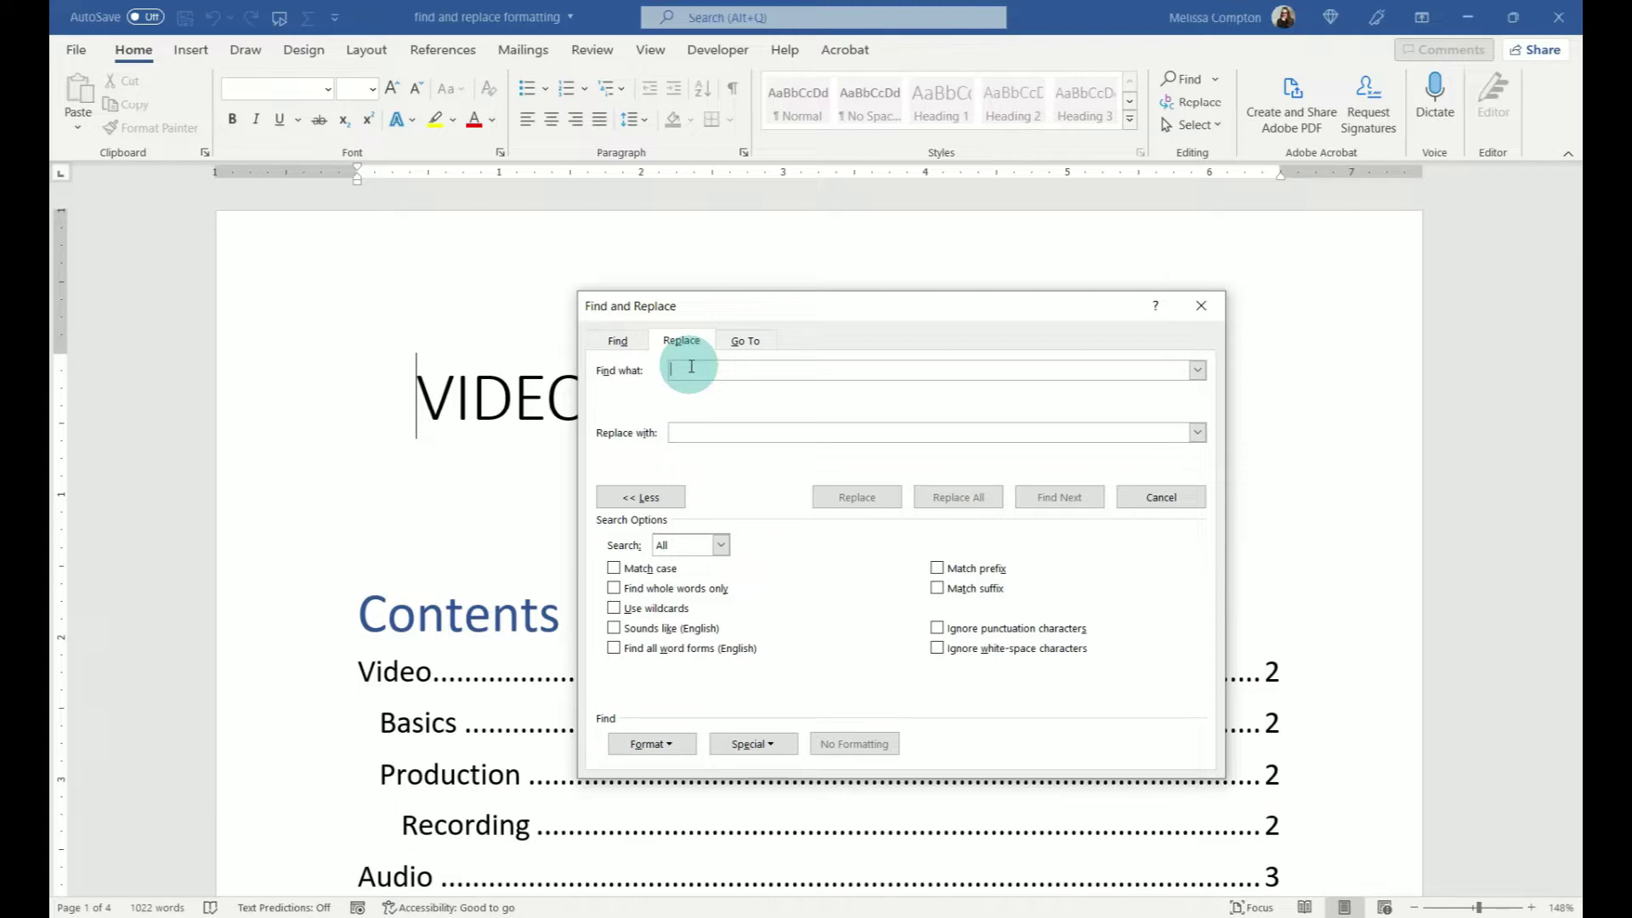
{"action": "scroll", "coordinate": [510, 489], "scroll_direction": "down", "scroll_amount": 10}
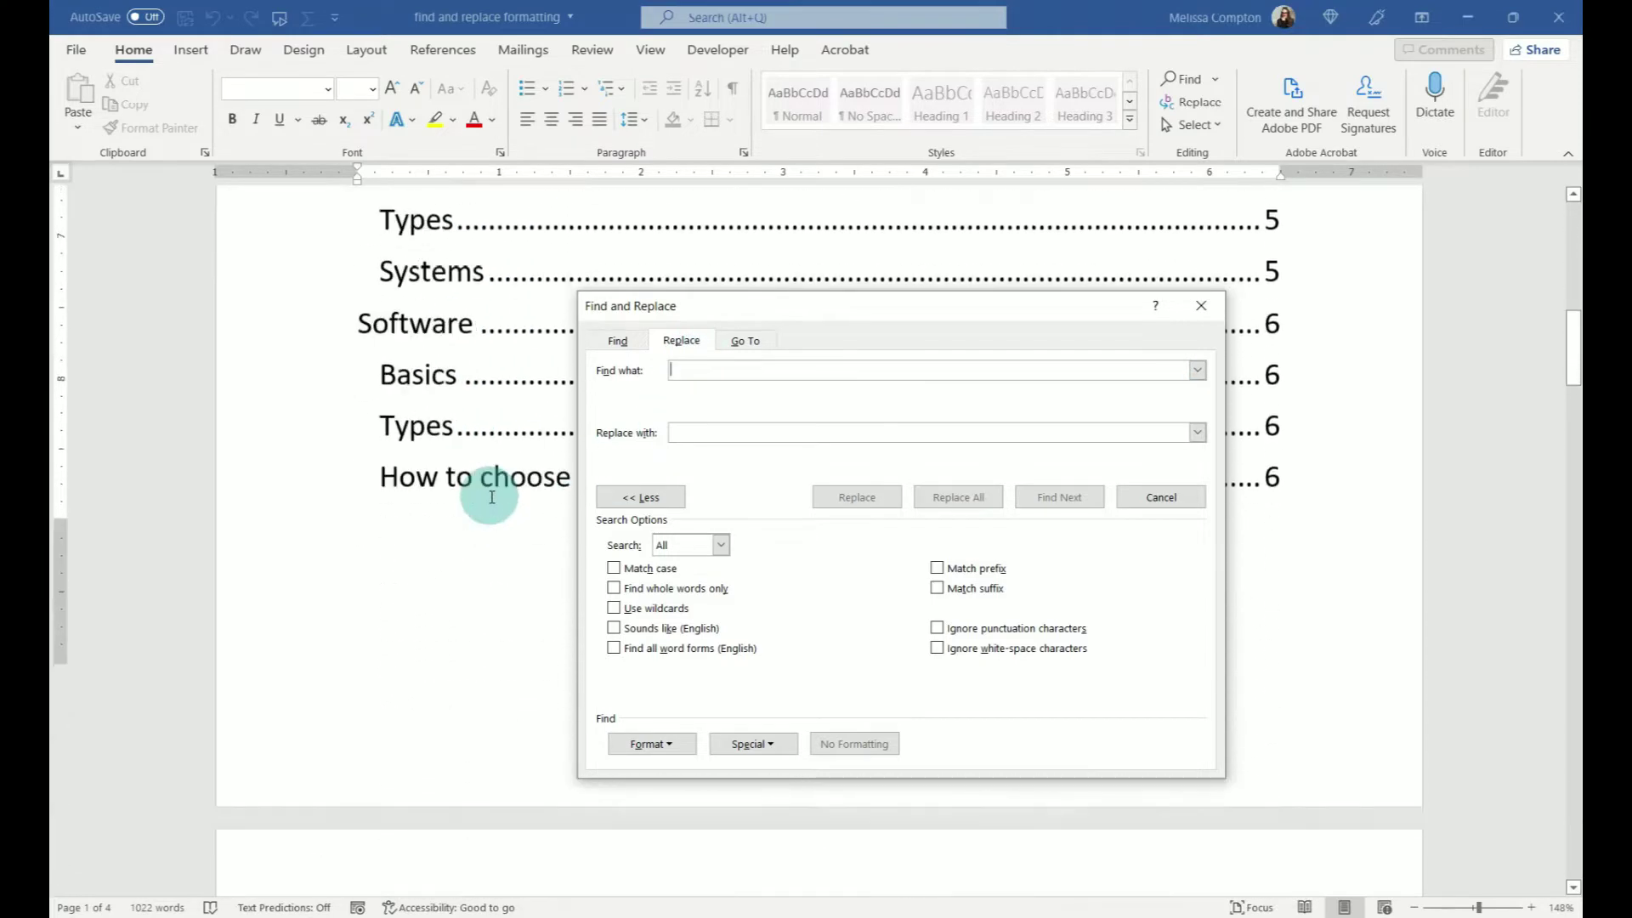
{"action": "scroll", "coordinate": [489, 493], "scroll_direction": "down", "scroll_amount": 10}
{"action": "scroll", "coordinate": [484, 485], "scroll_direction": "up", "scroll_amount": 2}
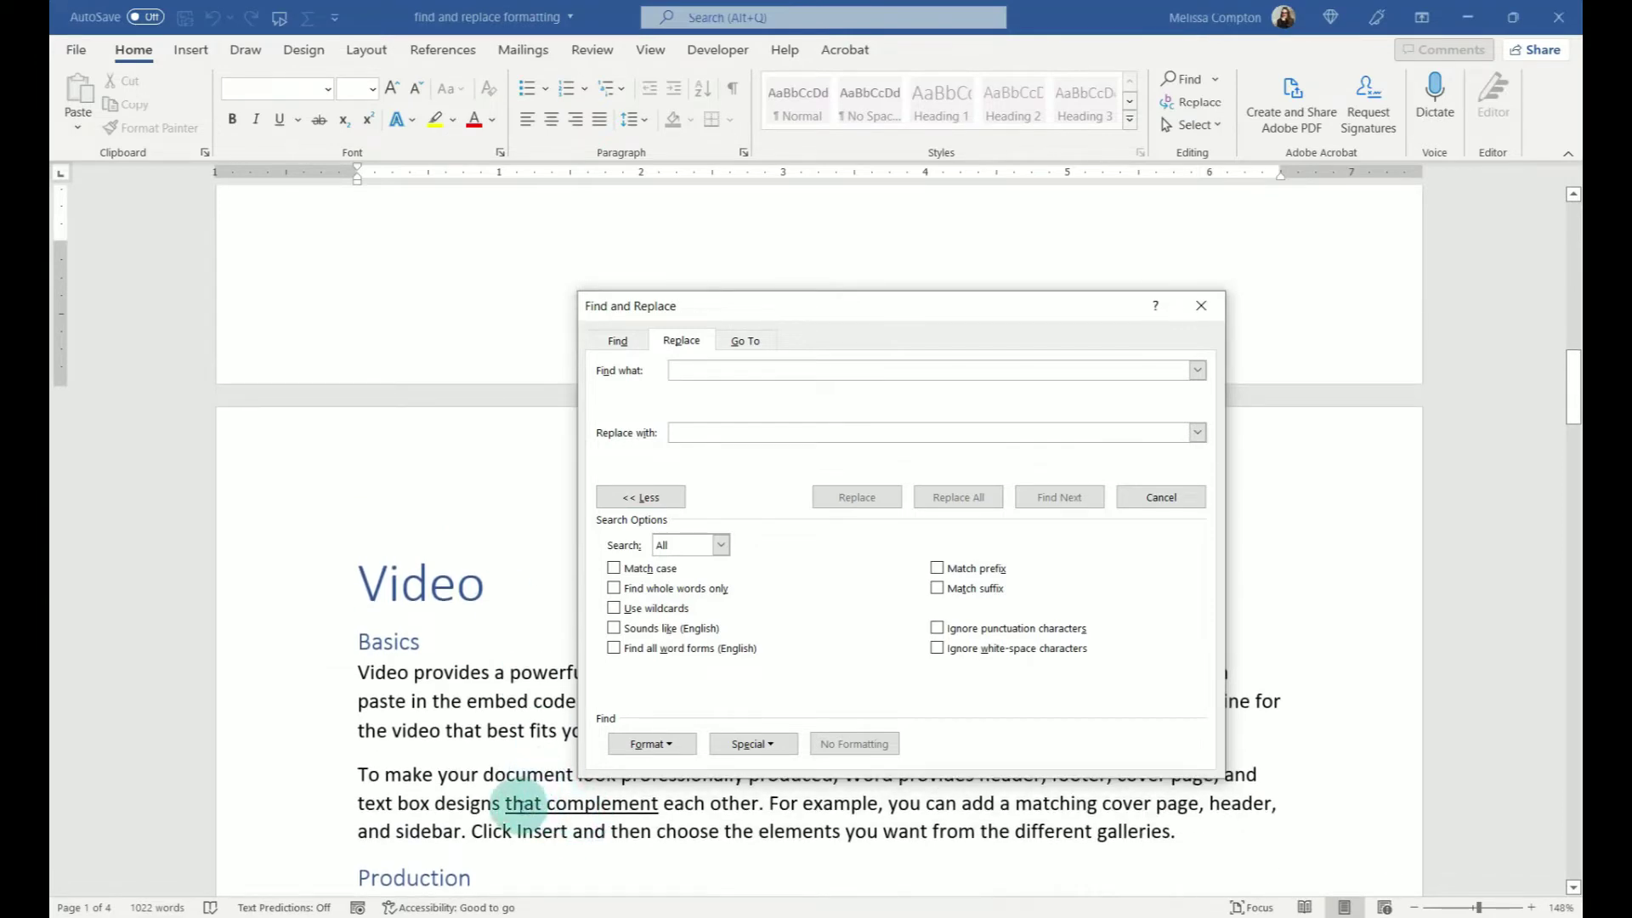
{"action": "scroll", "coordinate": [520, 805], "scroll_direction": "up", "scroll_amount": 15}
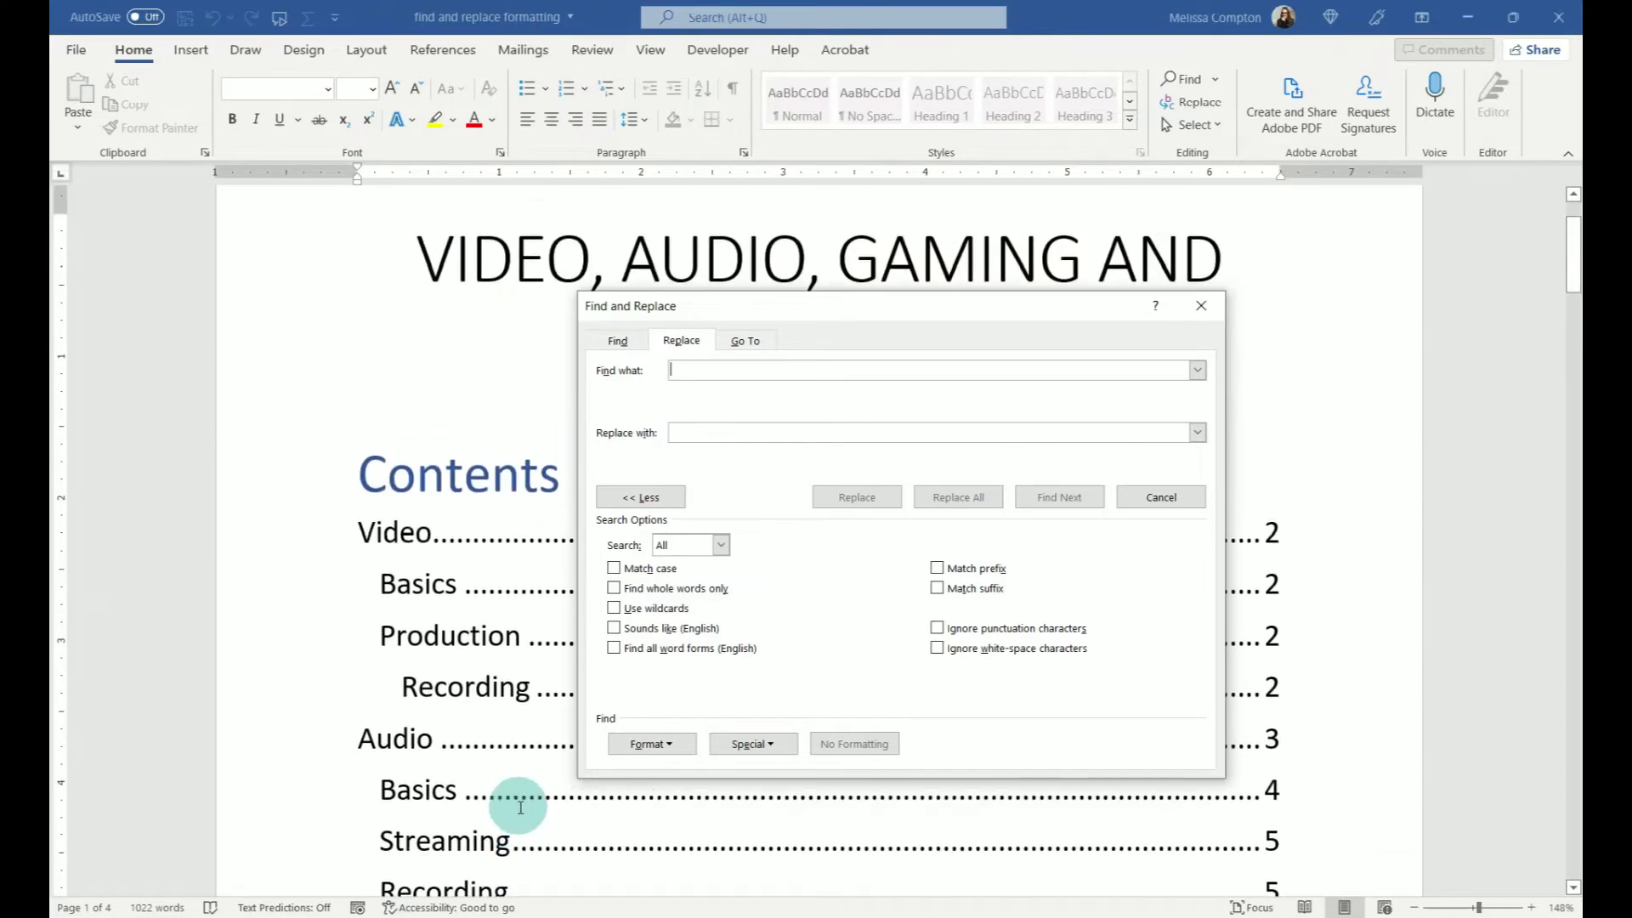
{"action": "scroll", "coordinate": [520, 805], "scroll_direction": "up", "scroll_amount": 3}
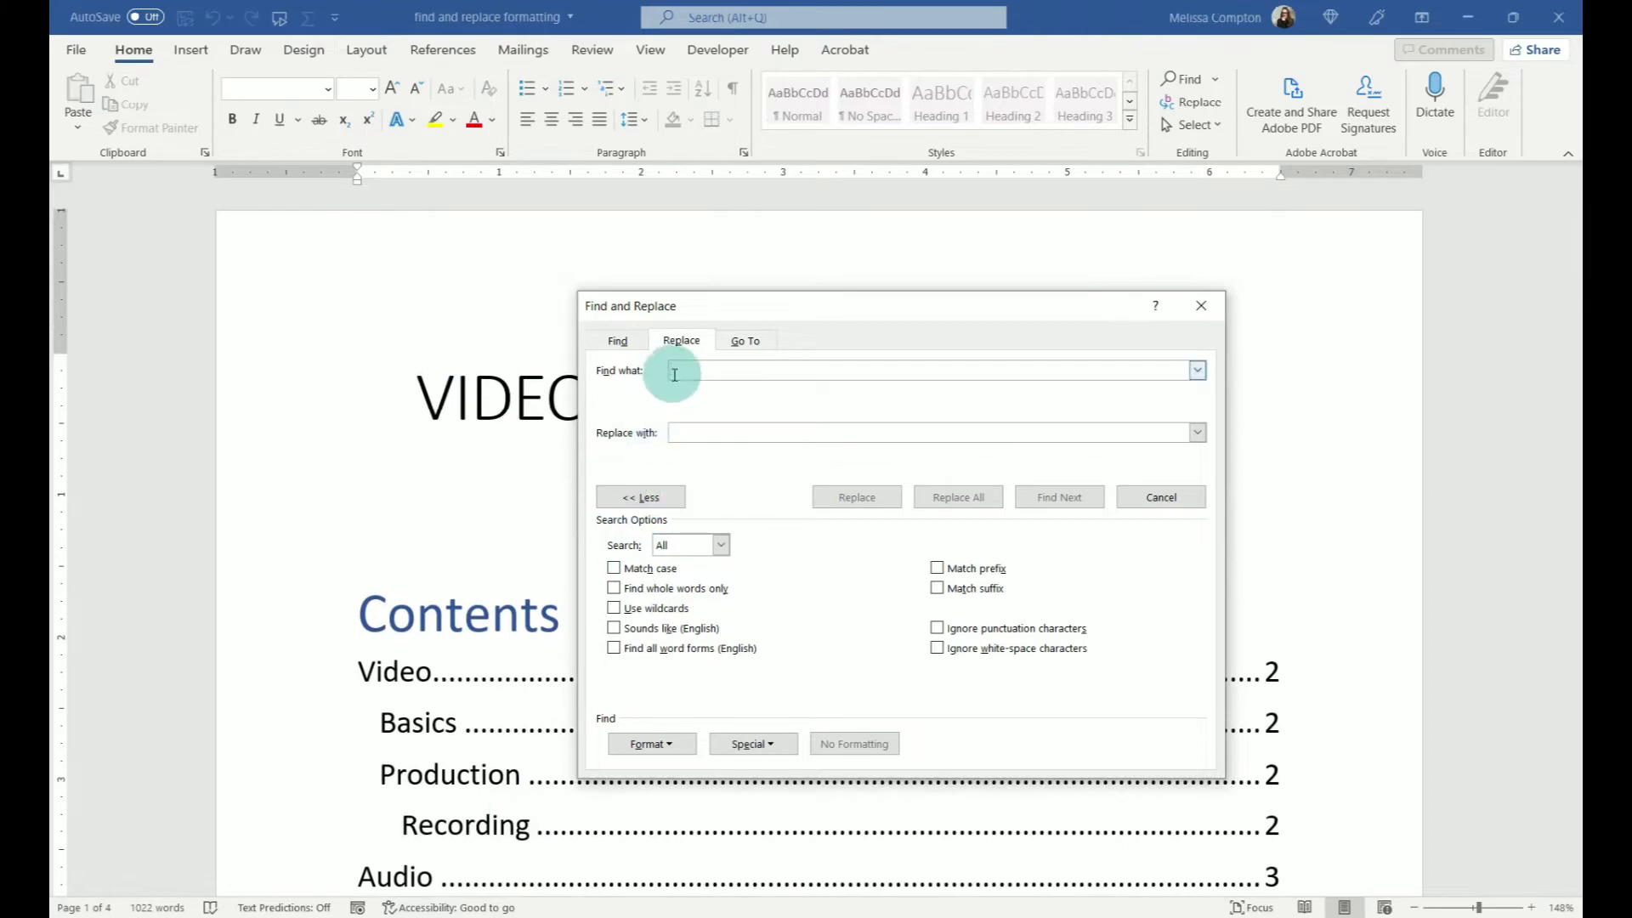
{"action": "left_click", "coordinate": [648, 743]}
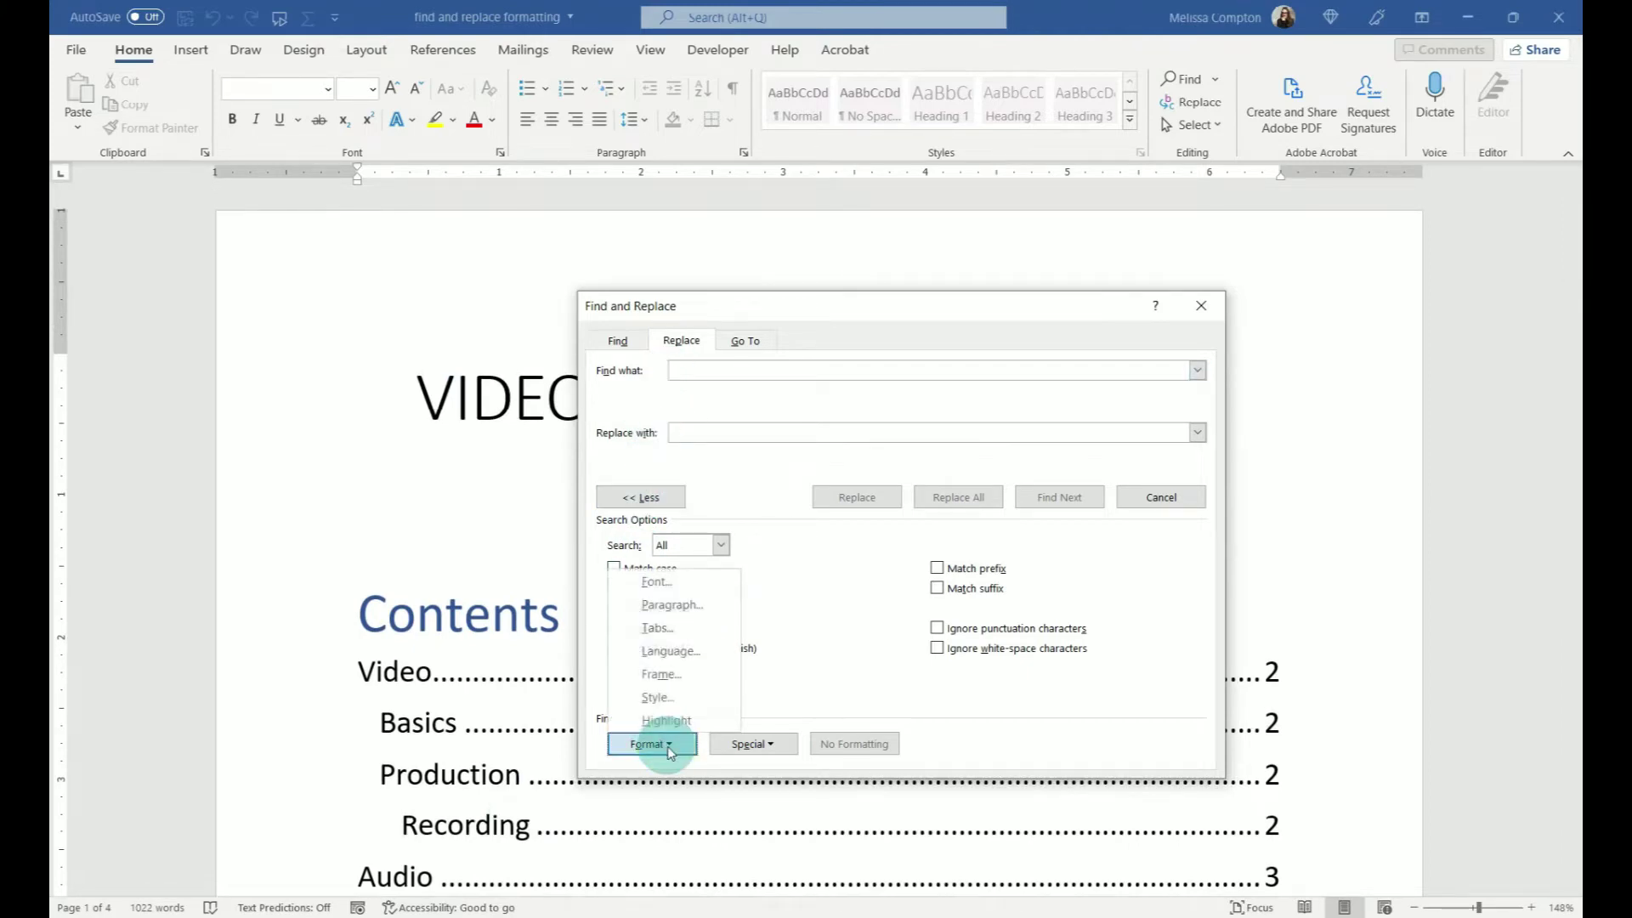
Step: Set the Find what formatting to a single-line underline in the Find Font dialog
{"action": "left_click", "coordinate": [655, 580]}
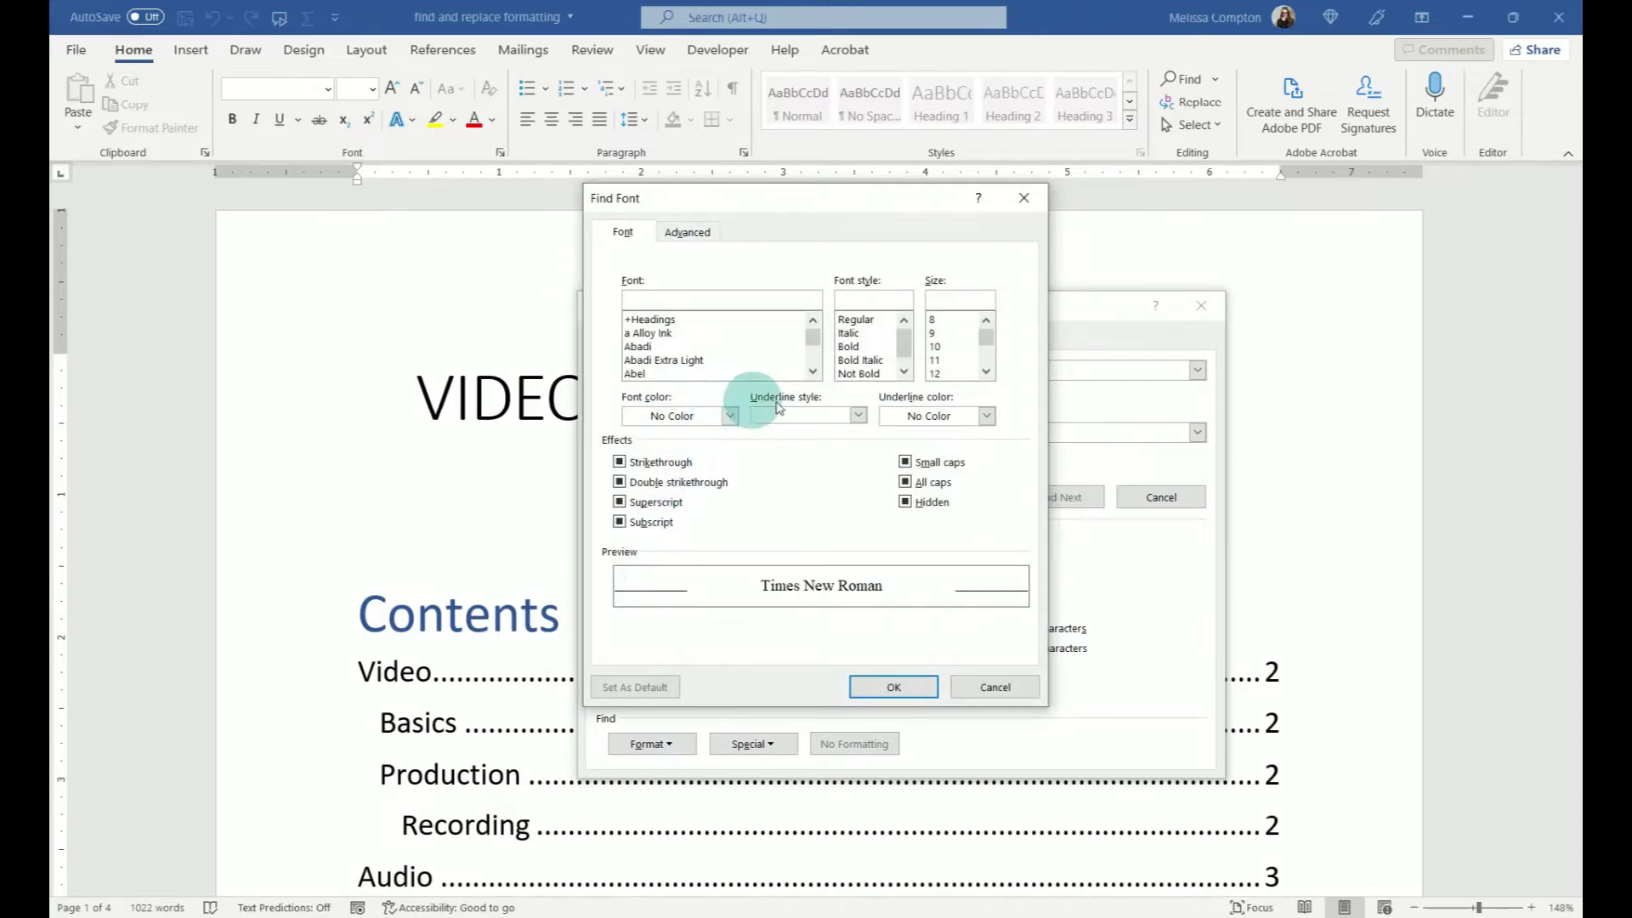
{"action": "left_click", "coordinate": [858, 415]}
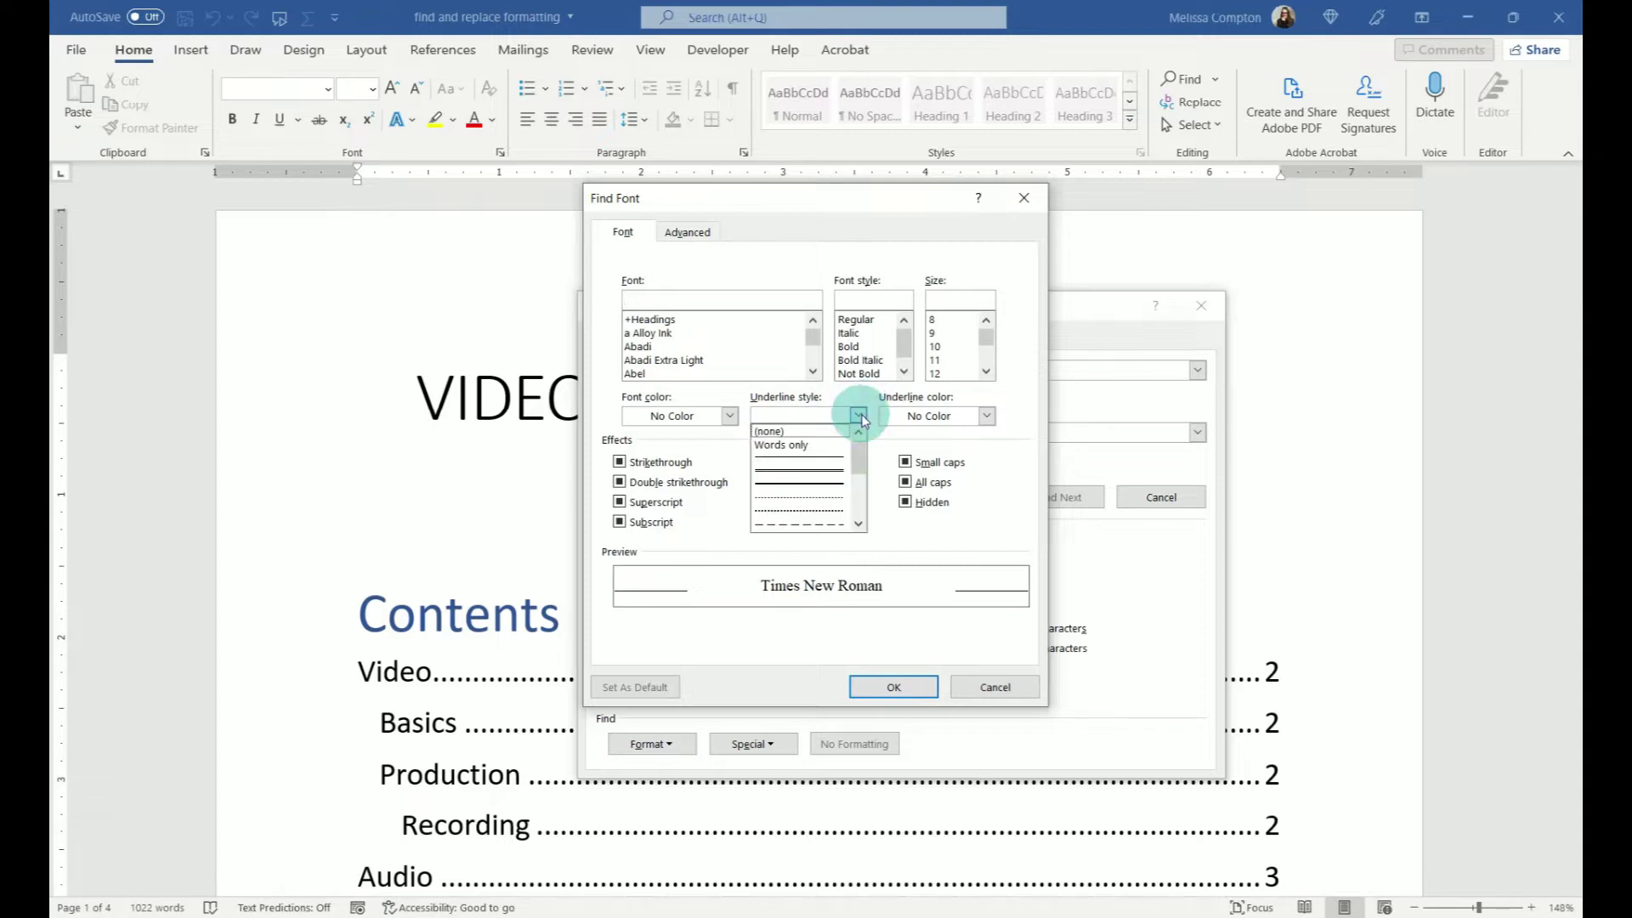
{"action": "left_click", "coordinate": [798, 460]}
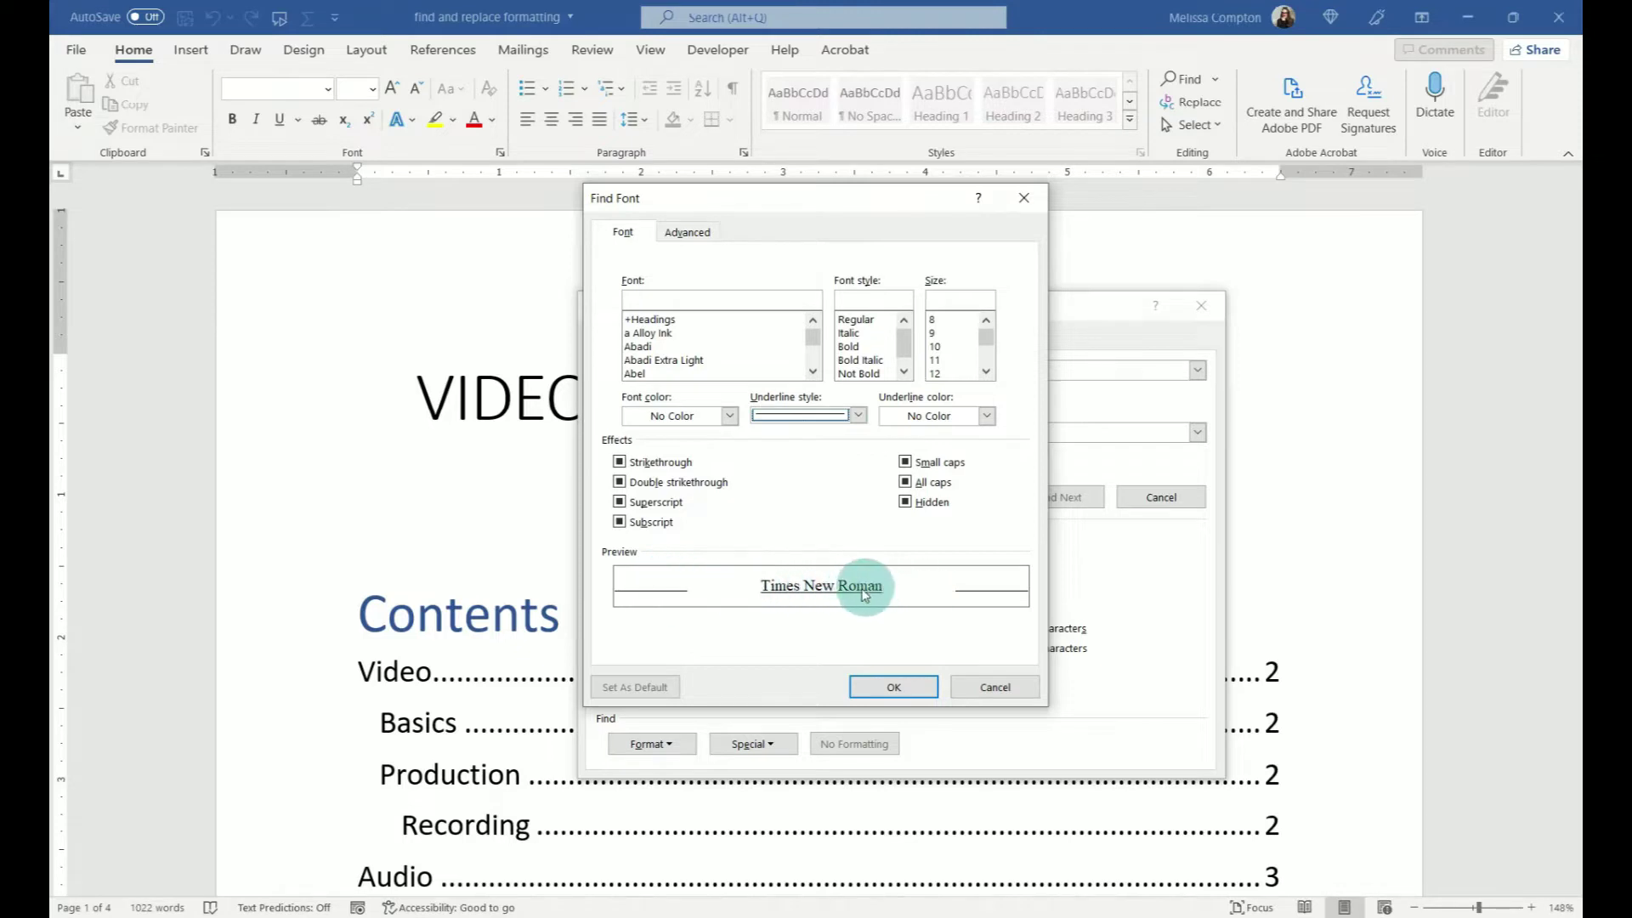
{"action": "left_click", "coordinate": [896, 684]}
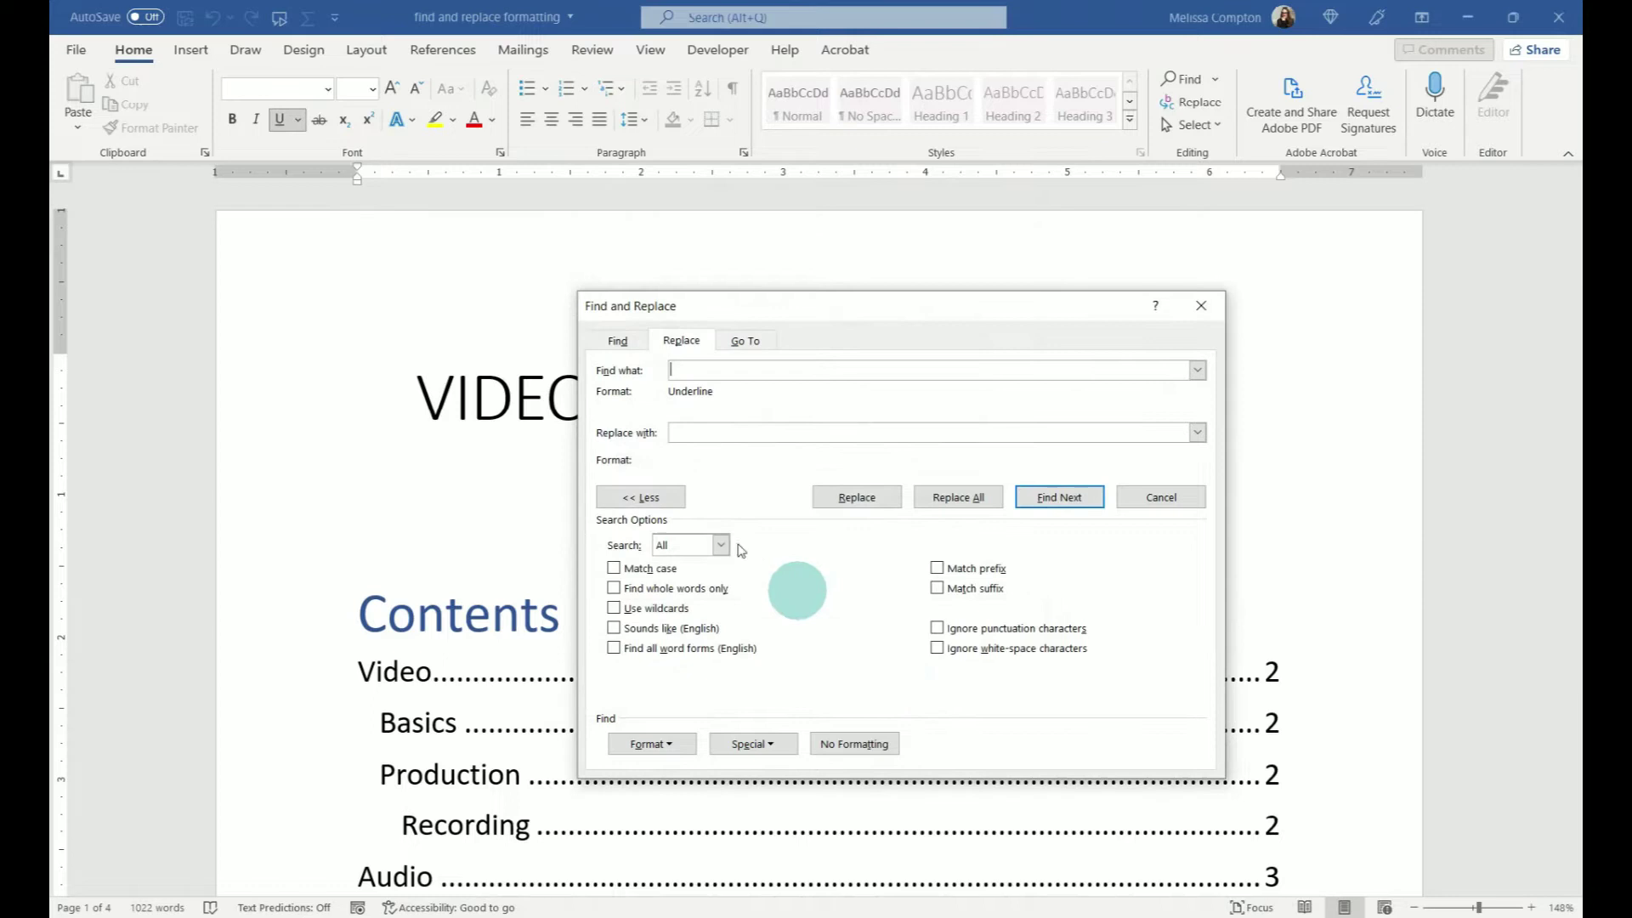
Step: Set the Replace with font formatting to underline style (none)
{"action": "left_click", "coordinate": [690, 430]}
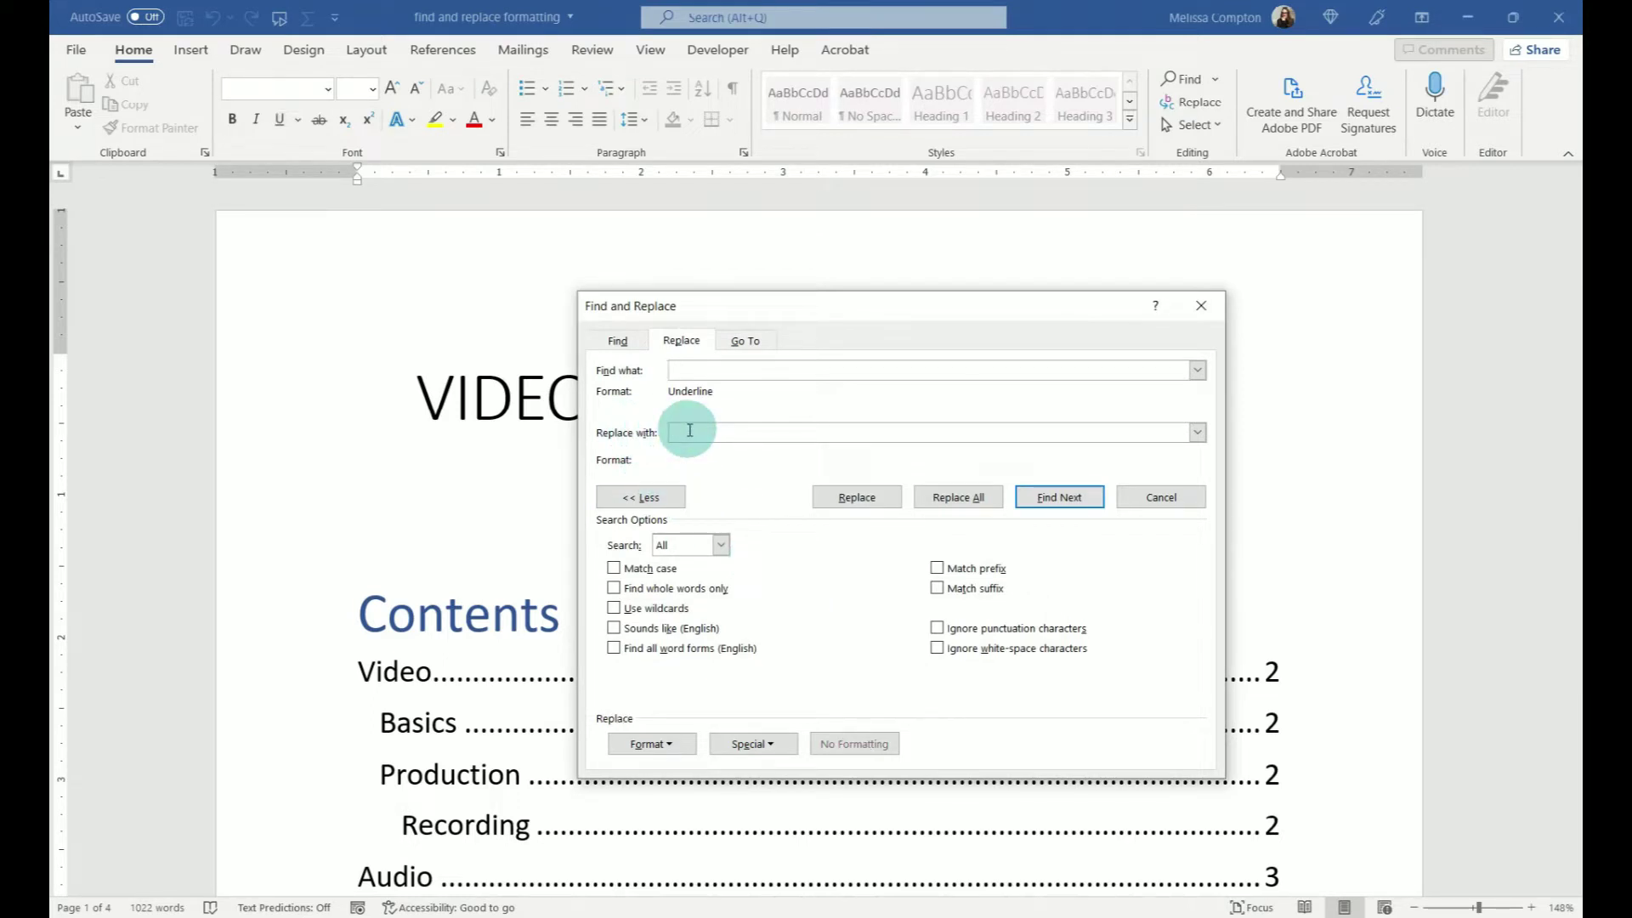
{"action": "left_click", "coordinate": [652, 743]}
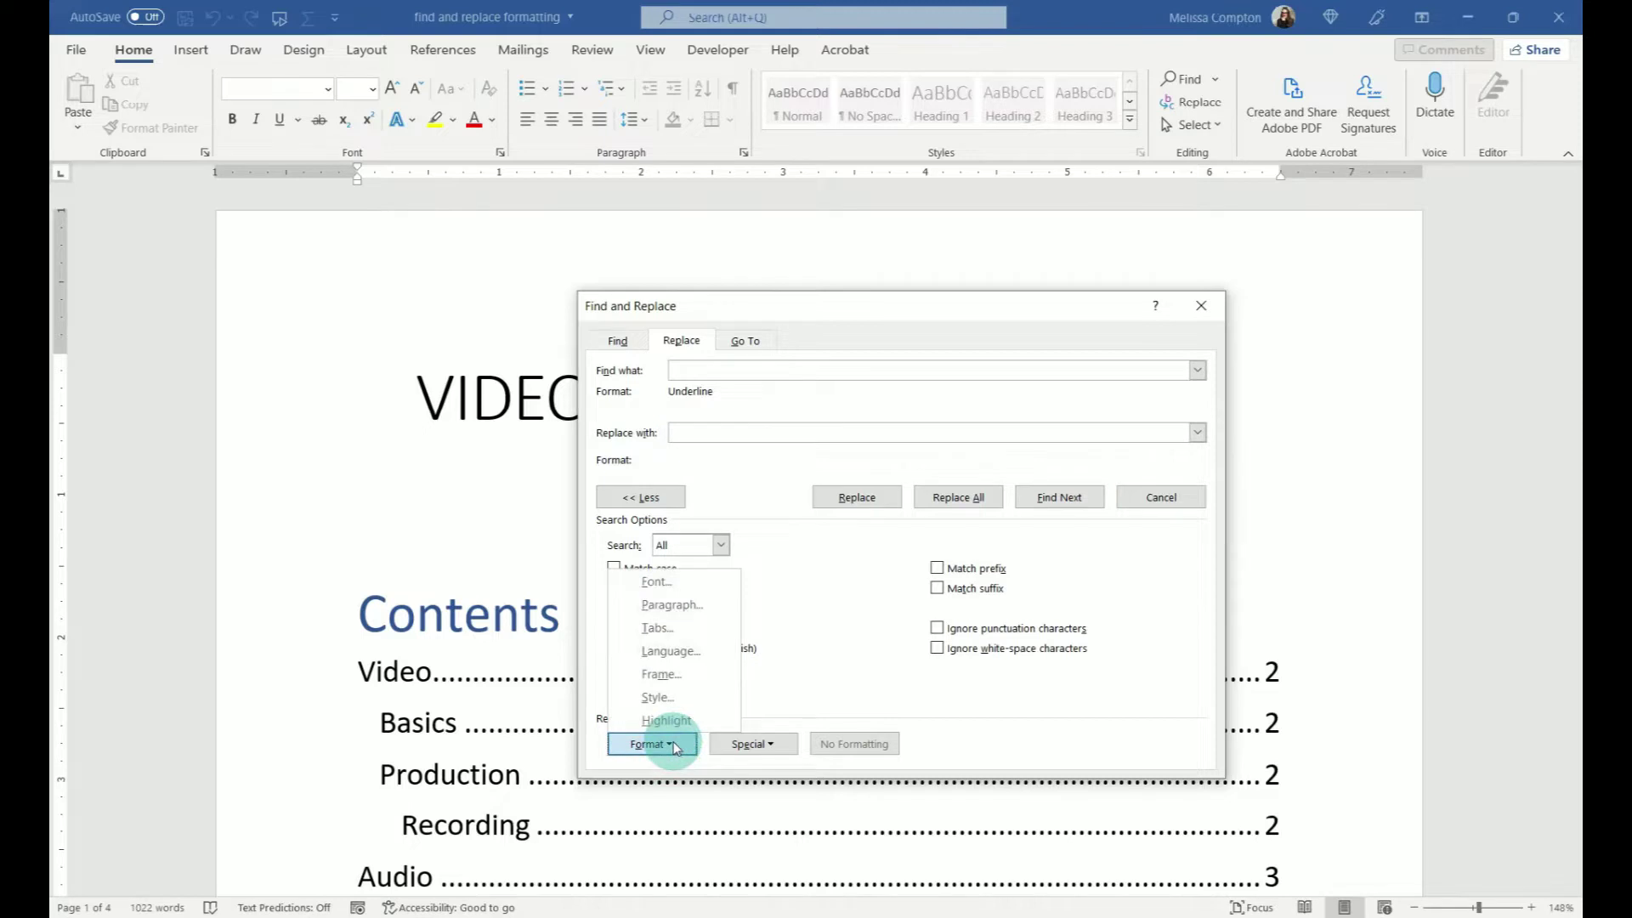
{"action": "left_click", "coordinate": [655, 581]}
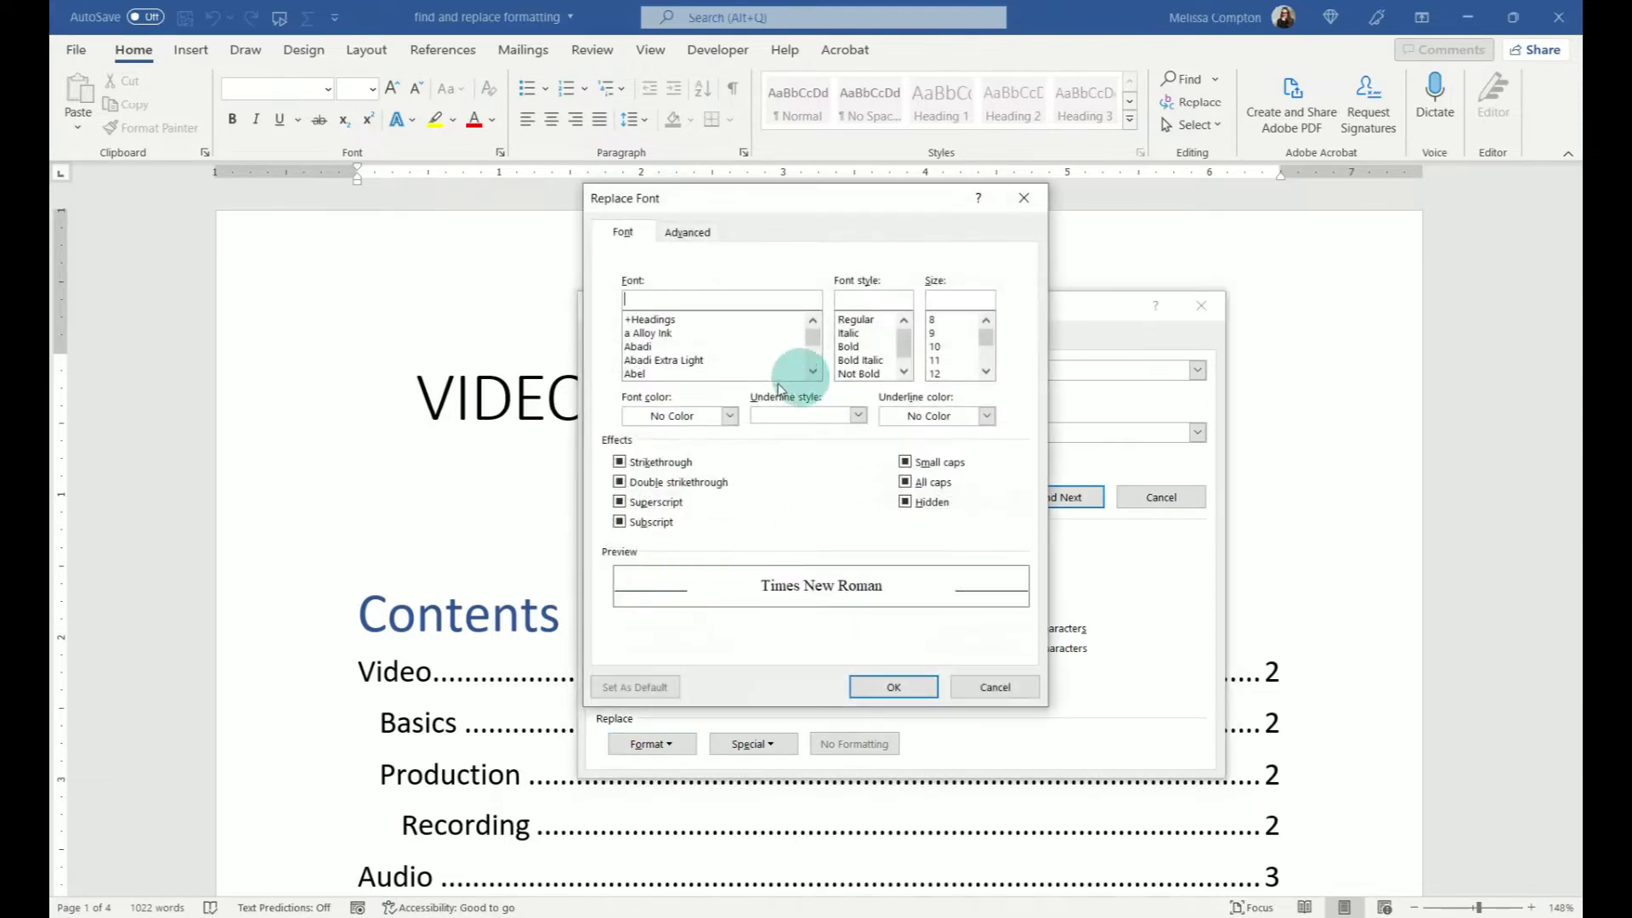
{"action": "left_click", "coordinate": [859, 416]}
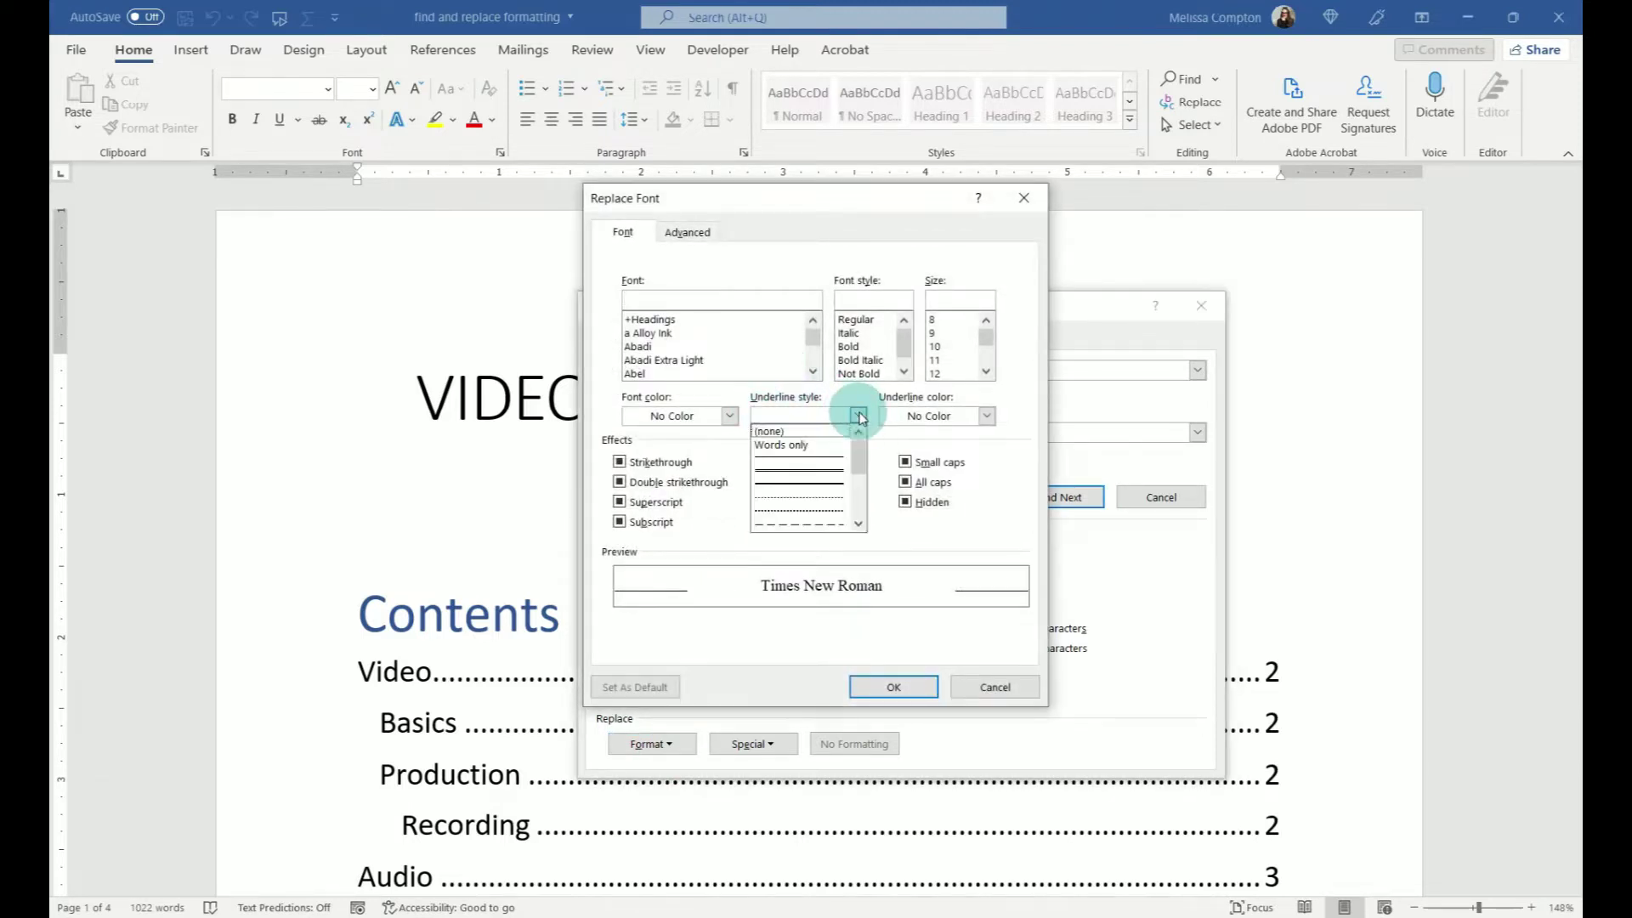
{"action": "left_click", "coordinate": [816, 432]}
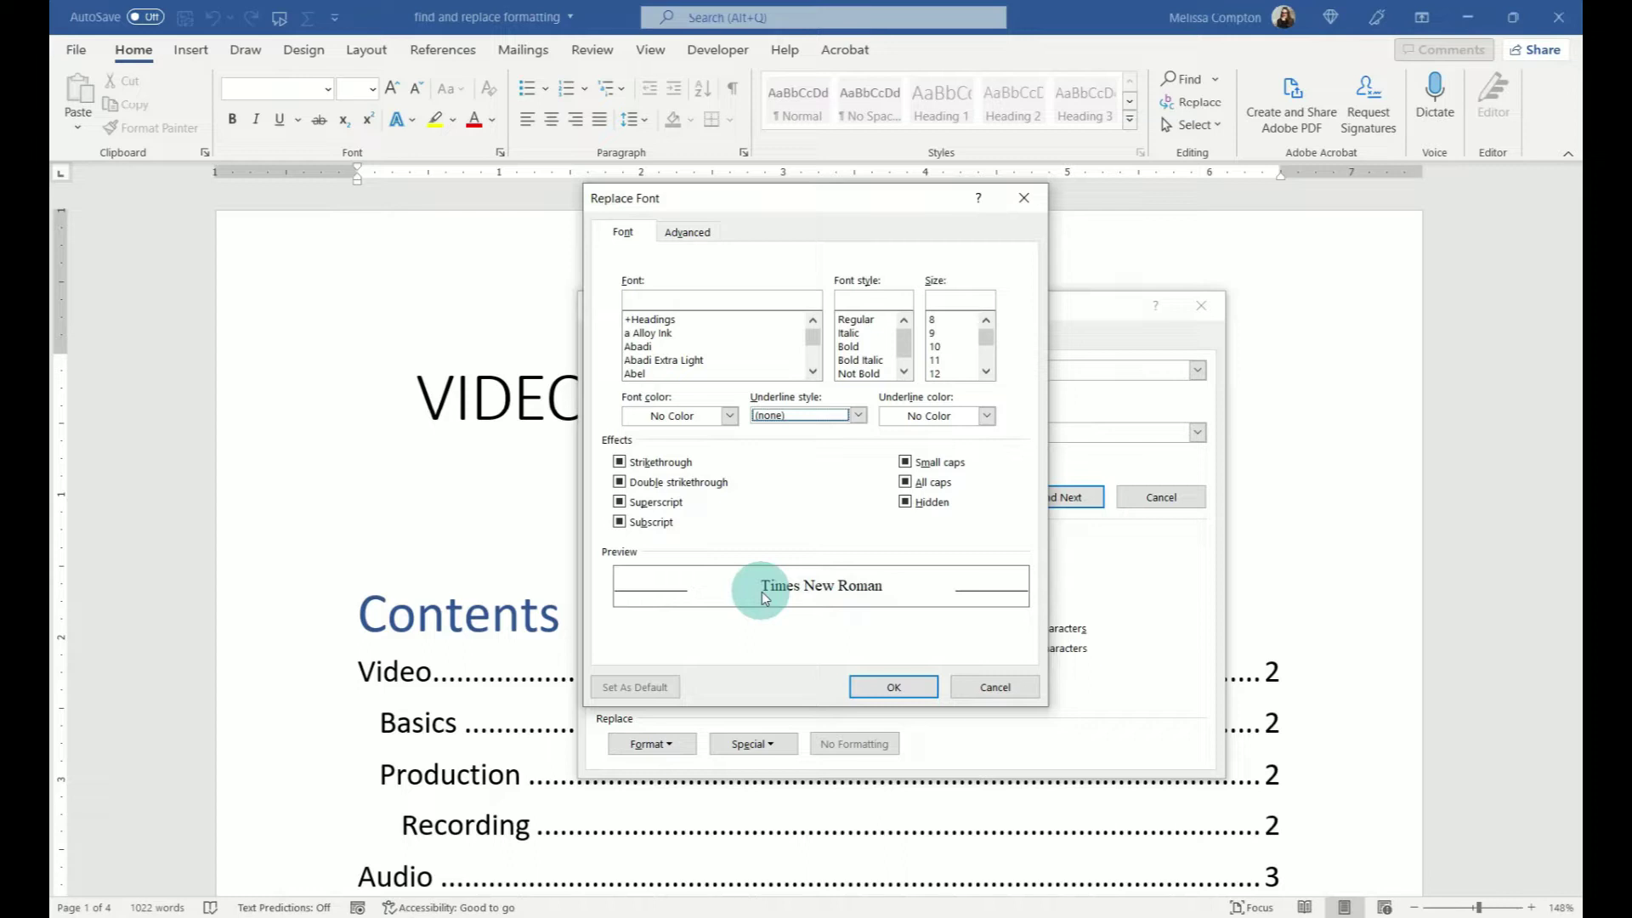
{"action": "left_click", "coordinate": [904, 692]}
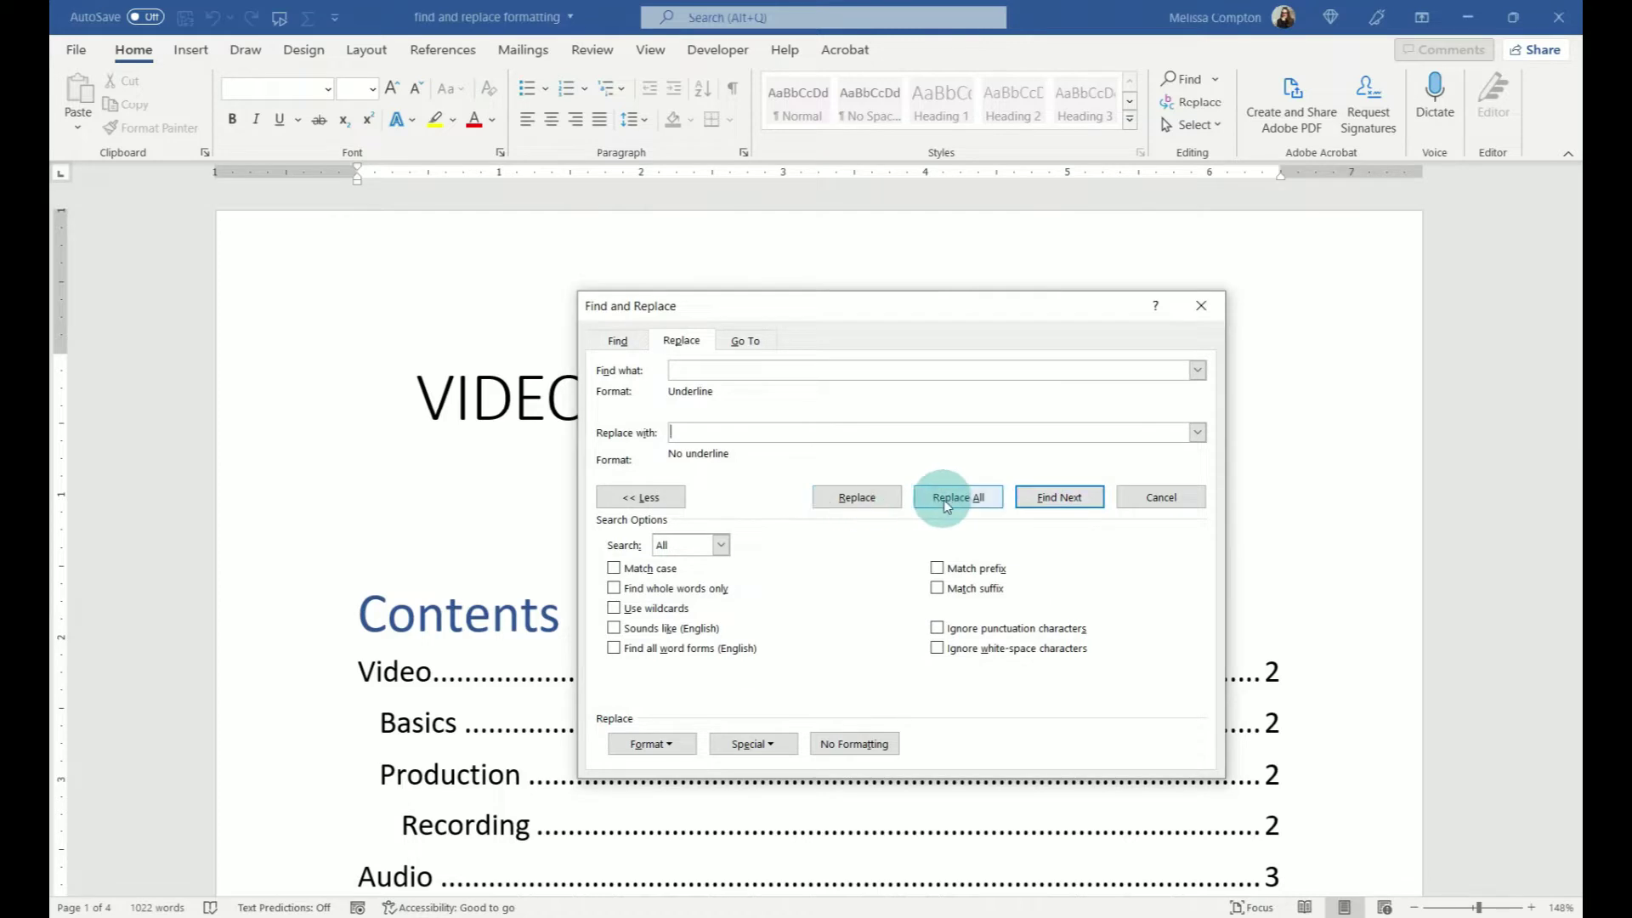
Step: Find the first underlined text, the Video contents entry, then scroll down to review the document
{"action": "left_click", "coordinate": [1060, 497]}
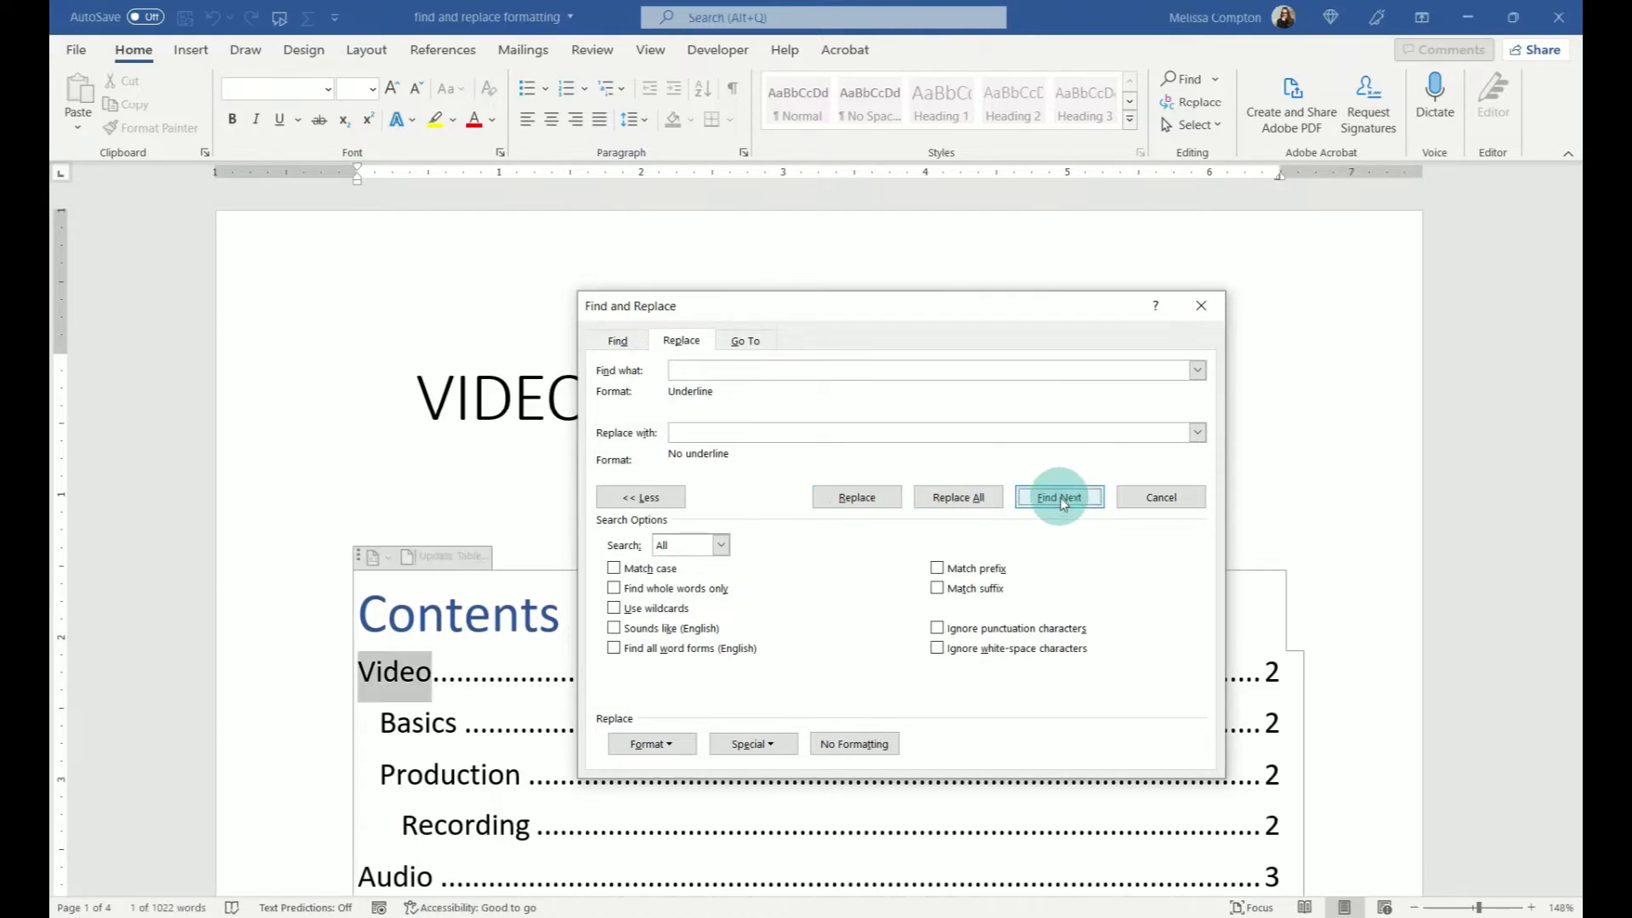
{"action": "scroll", "coordinate": [531, 648], "scroll_direction": "down", "scroll_amount": 2}
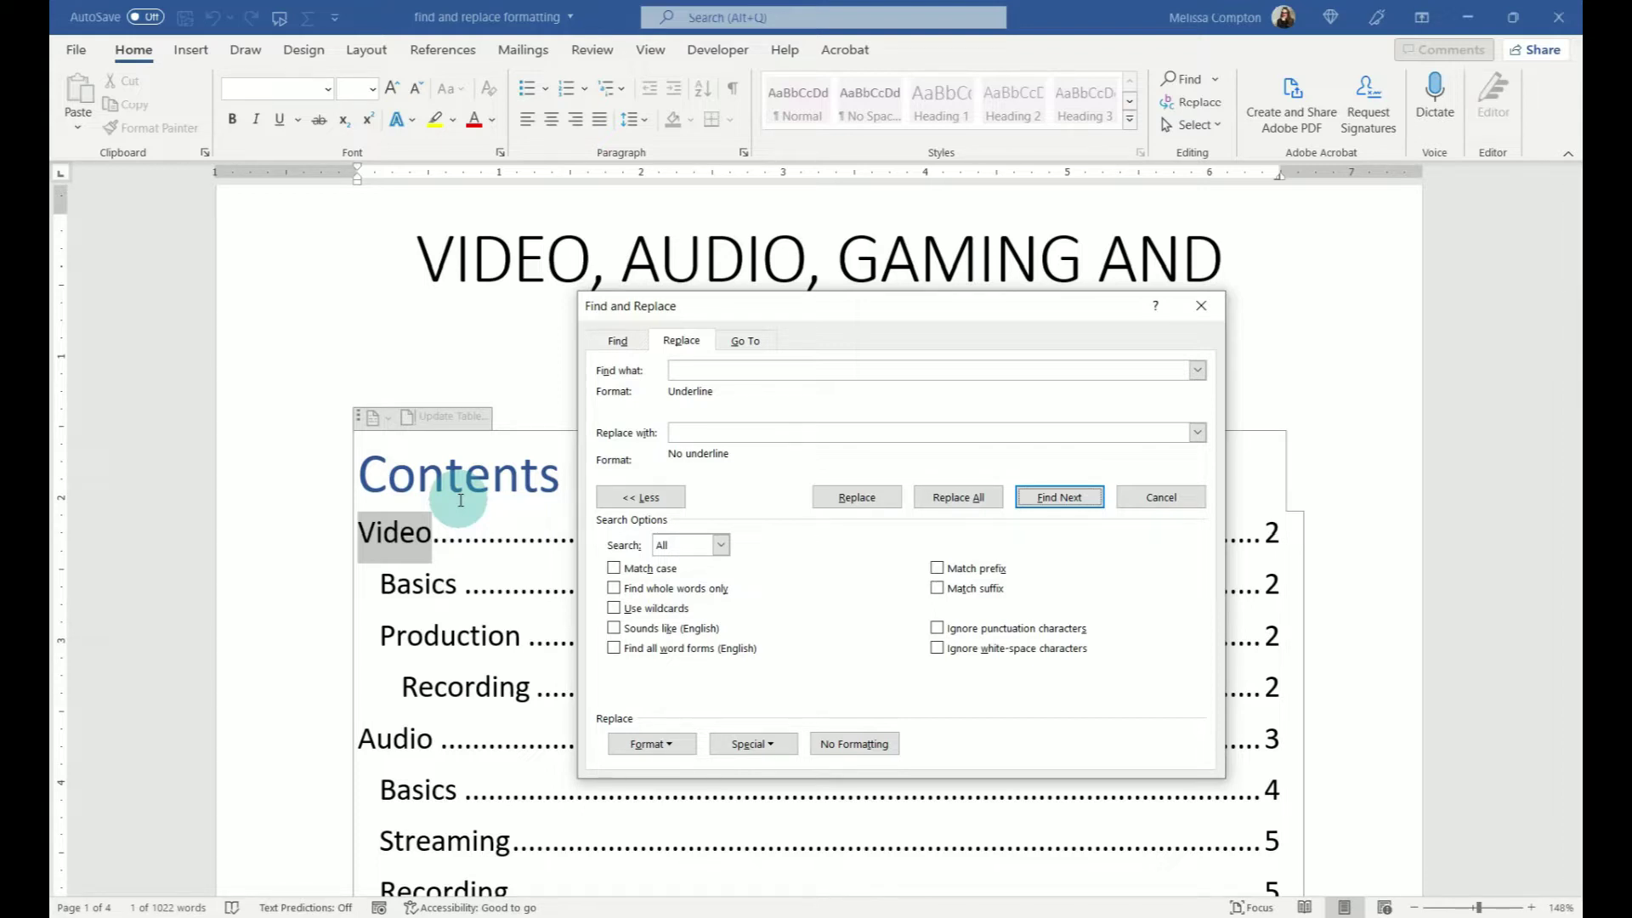
{"action": "scroll", "coordinate": [459, 500], "scroll_direction": "down", "scroll_amount": 10}
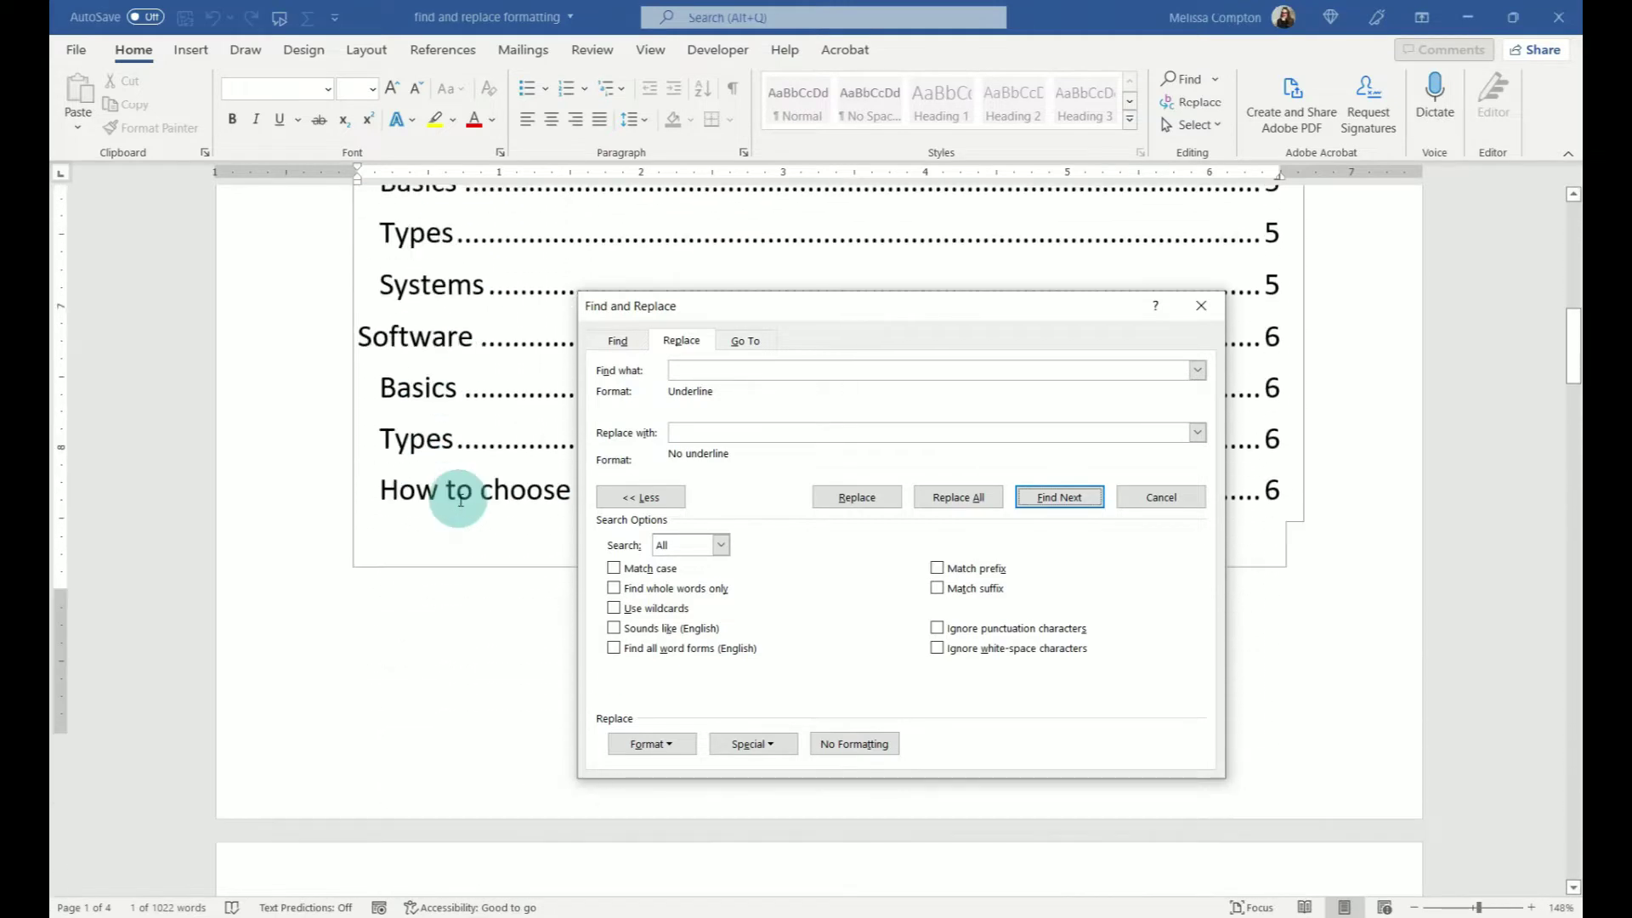
{"action": "scroll", "coordinate": [460, 499], "scroll_direction": "down", "scroll_amount": 4}
Step: Place the cursor before the Video heading and set the search direction to Down
{"action": "left_click", "coordinate": [358, 510]}
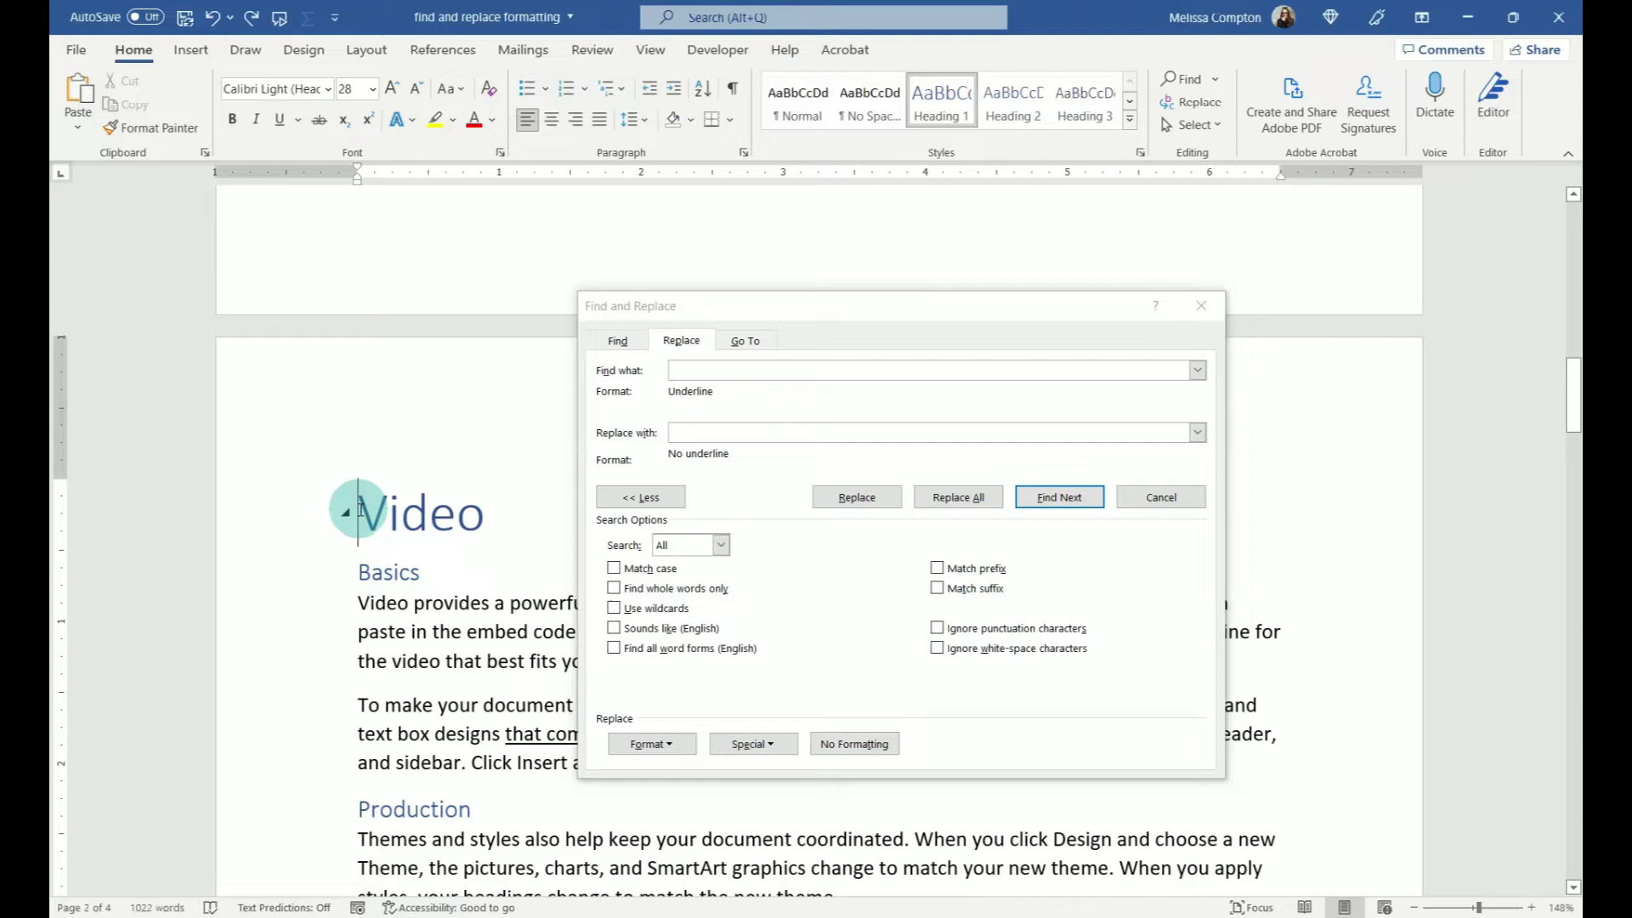
{"action": "left_click", "coordinate": [646, 526]}
{"action": "left_click", "coordinate": [720, 545]}
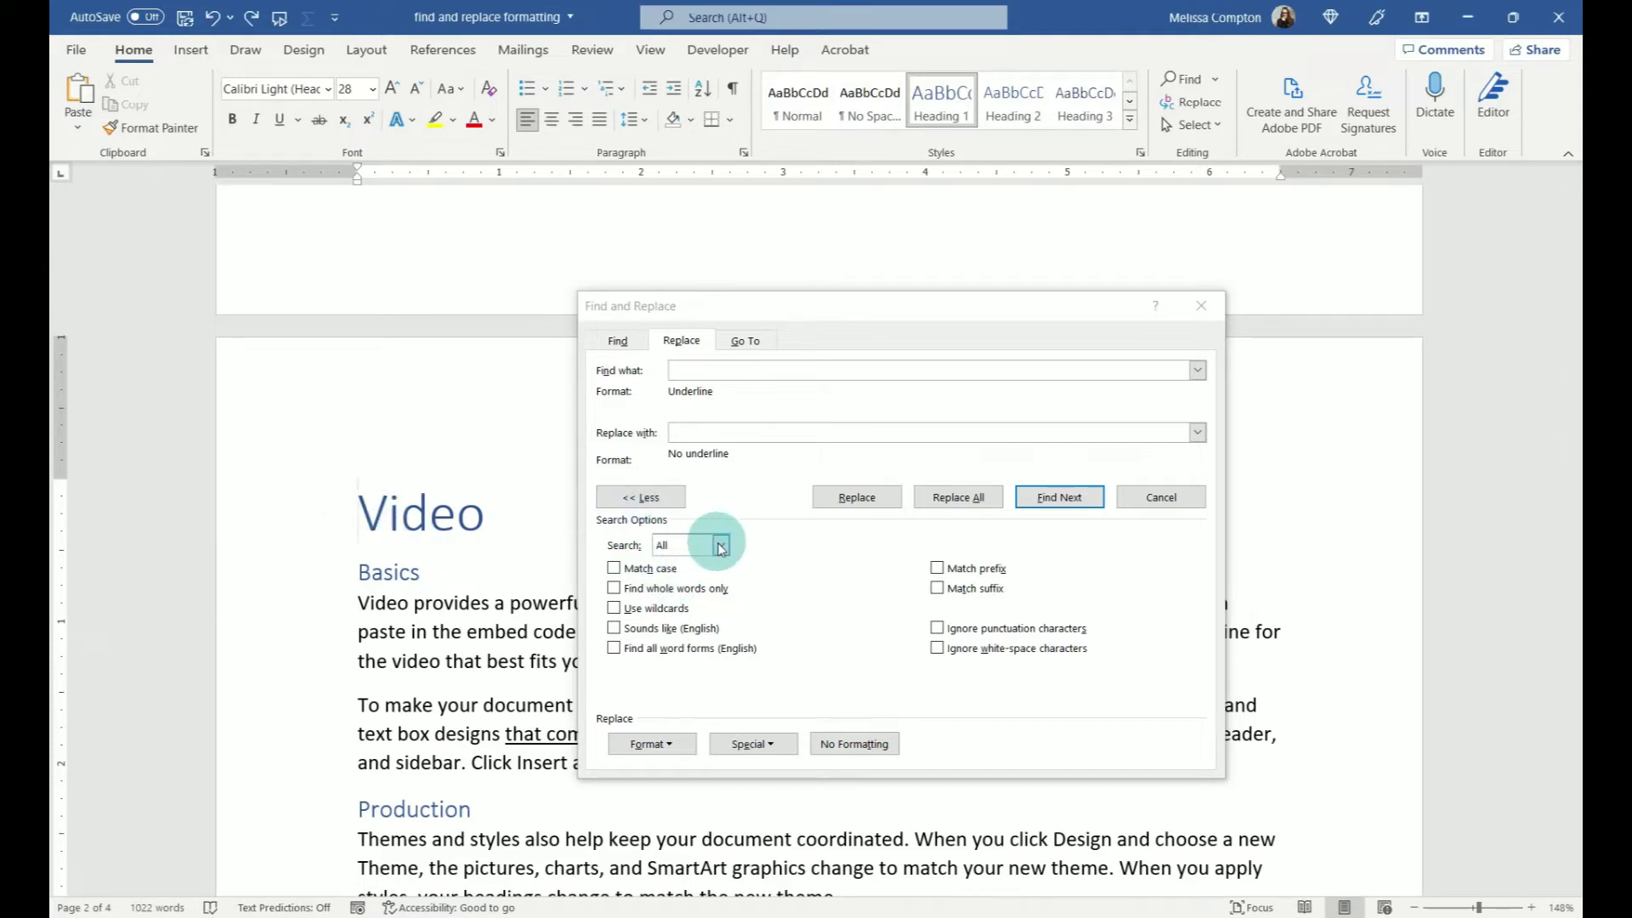
{"action": "left_click", "coordinate": [668, 564]}
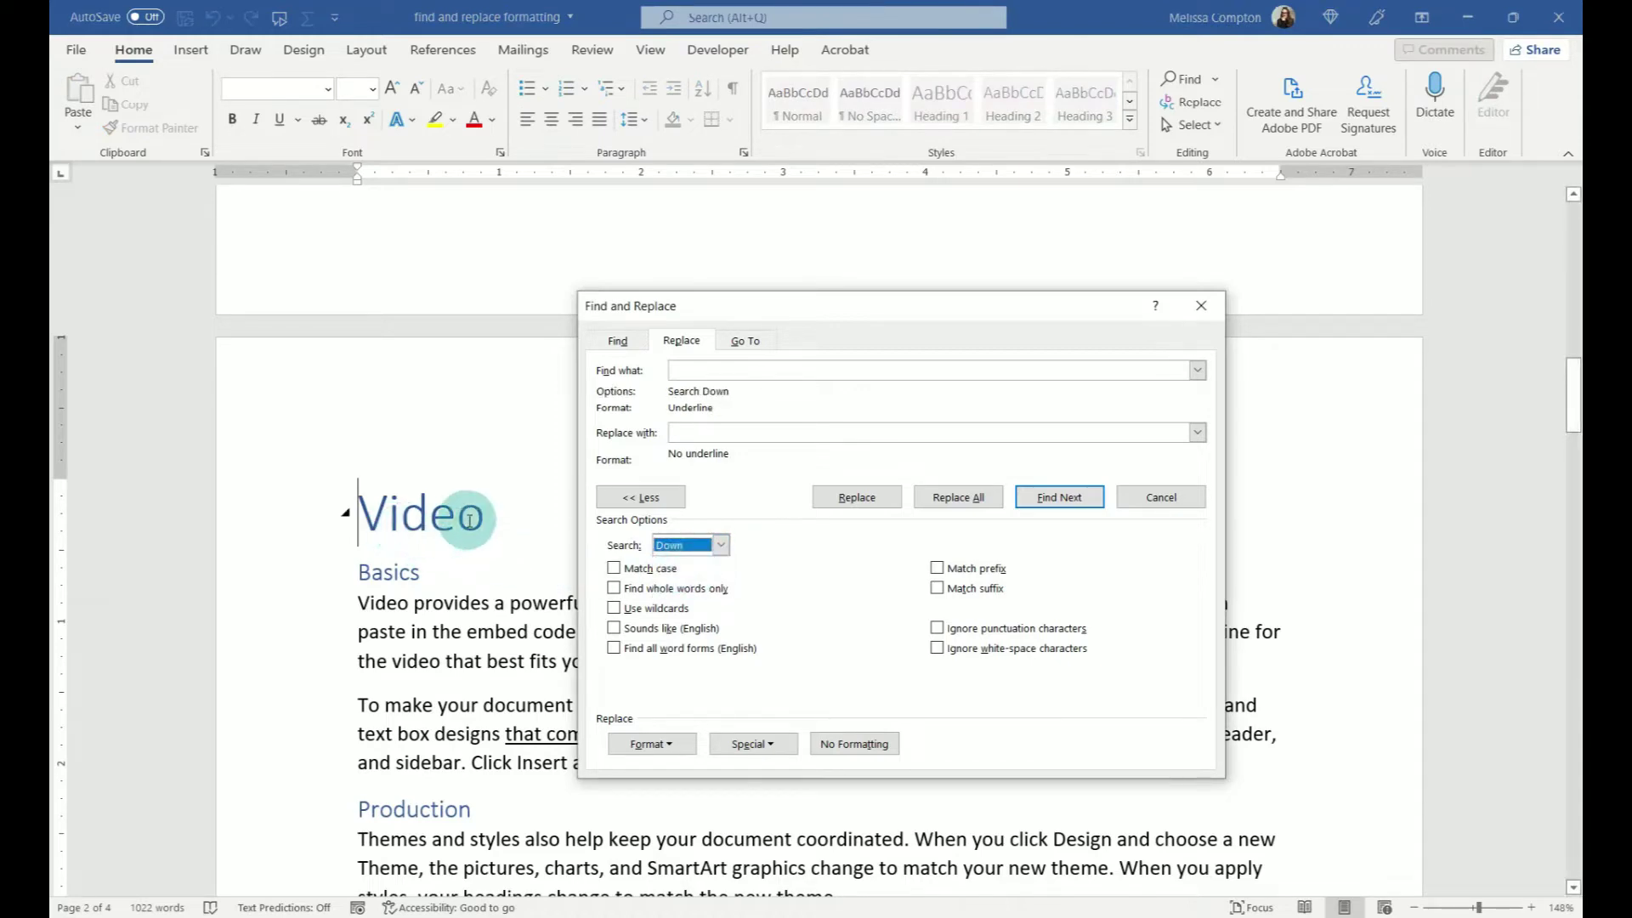
Step: Remove the underline from all matches, 2 instances including 'that complement'
{"action": "scroll", "coordinate": [470, 520], "scroll_direction": "down", "scroll_amount": 7}
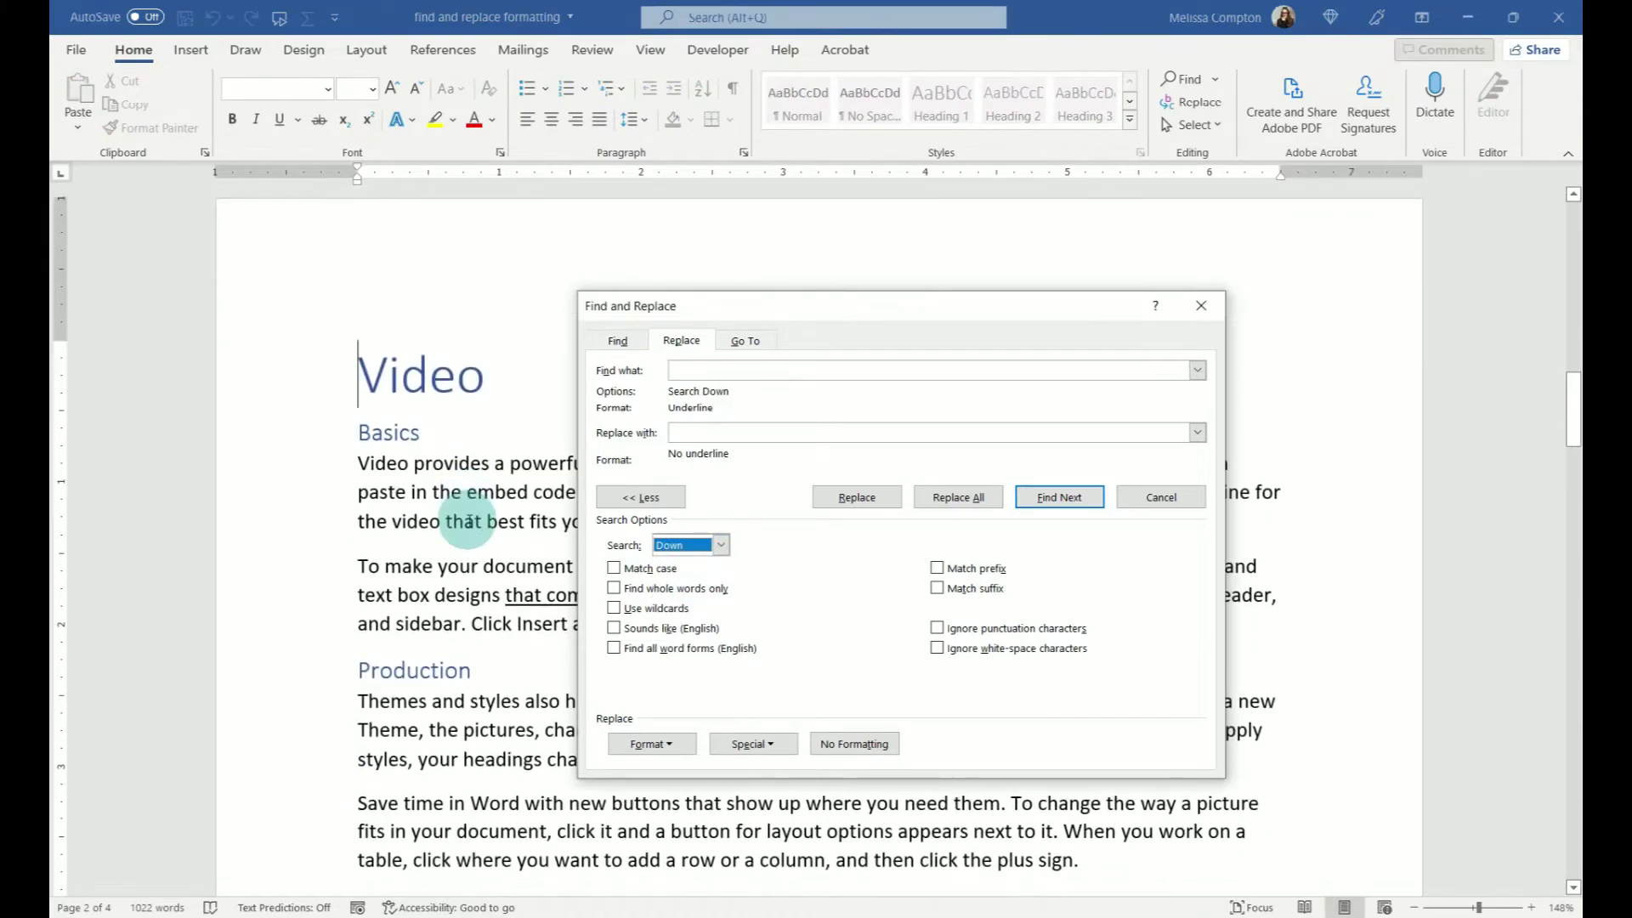
{"action": "scroll", "coordinate": [488, 525], "scroll_direction": "up", "scroll_amount": 1}
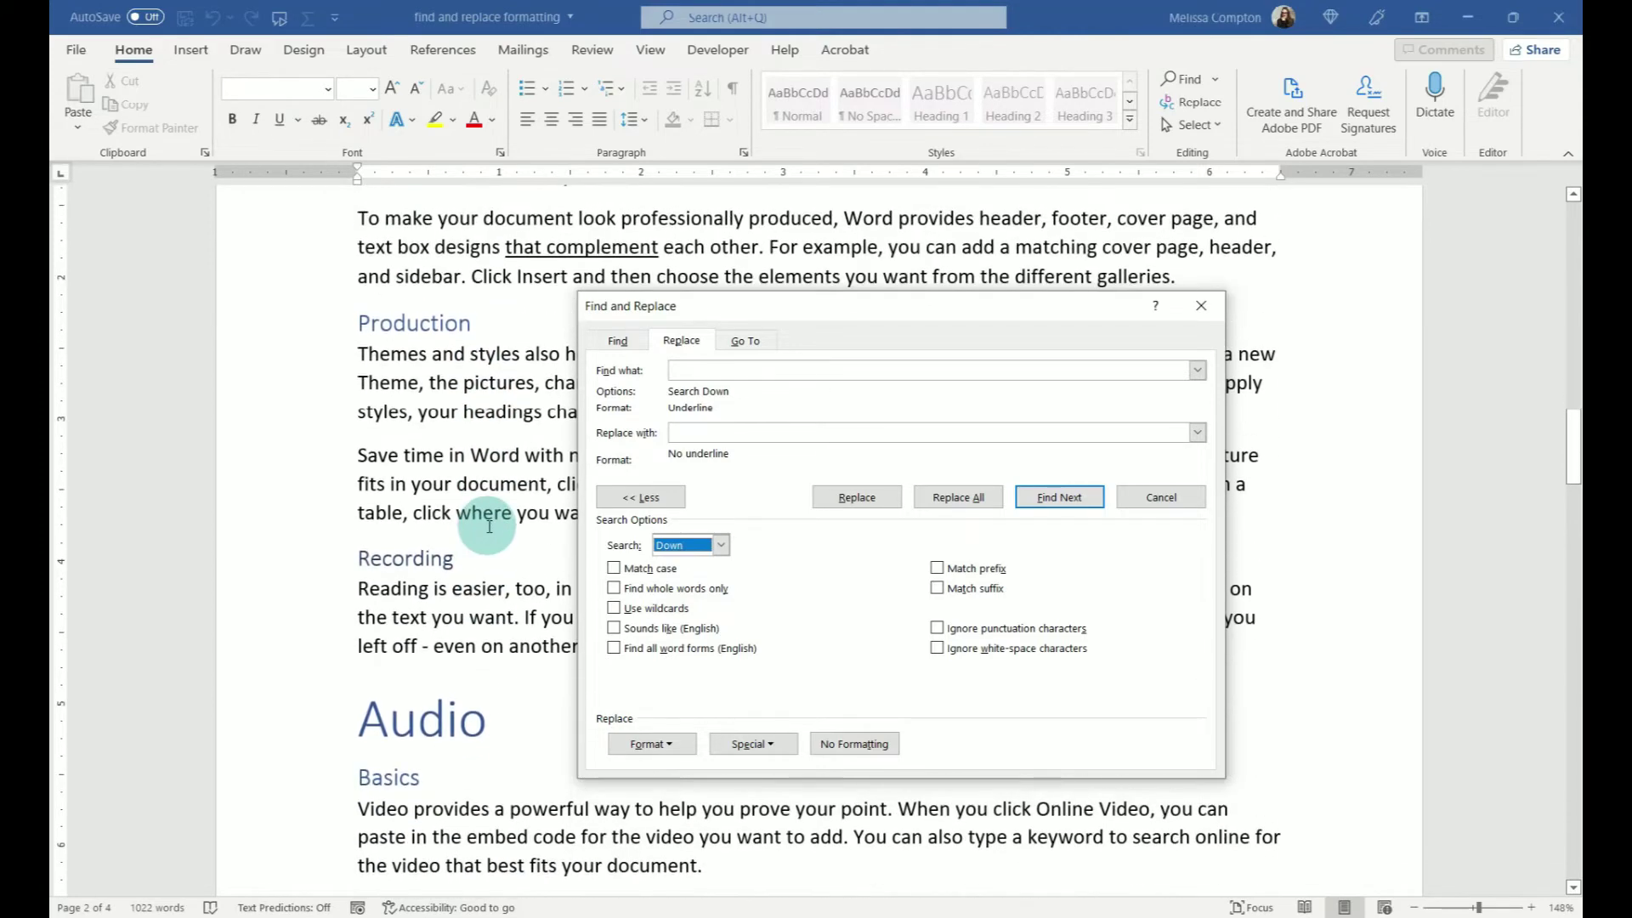
{"action": "left_click", "coordinate": [967, 505]}
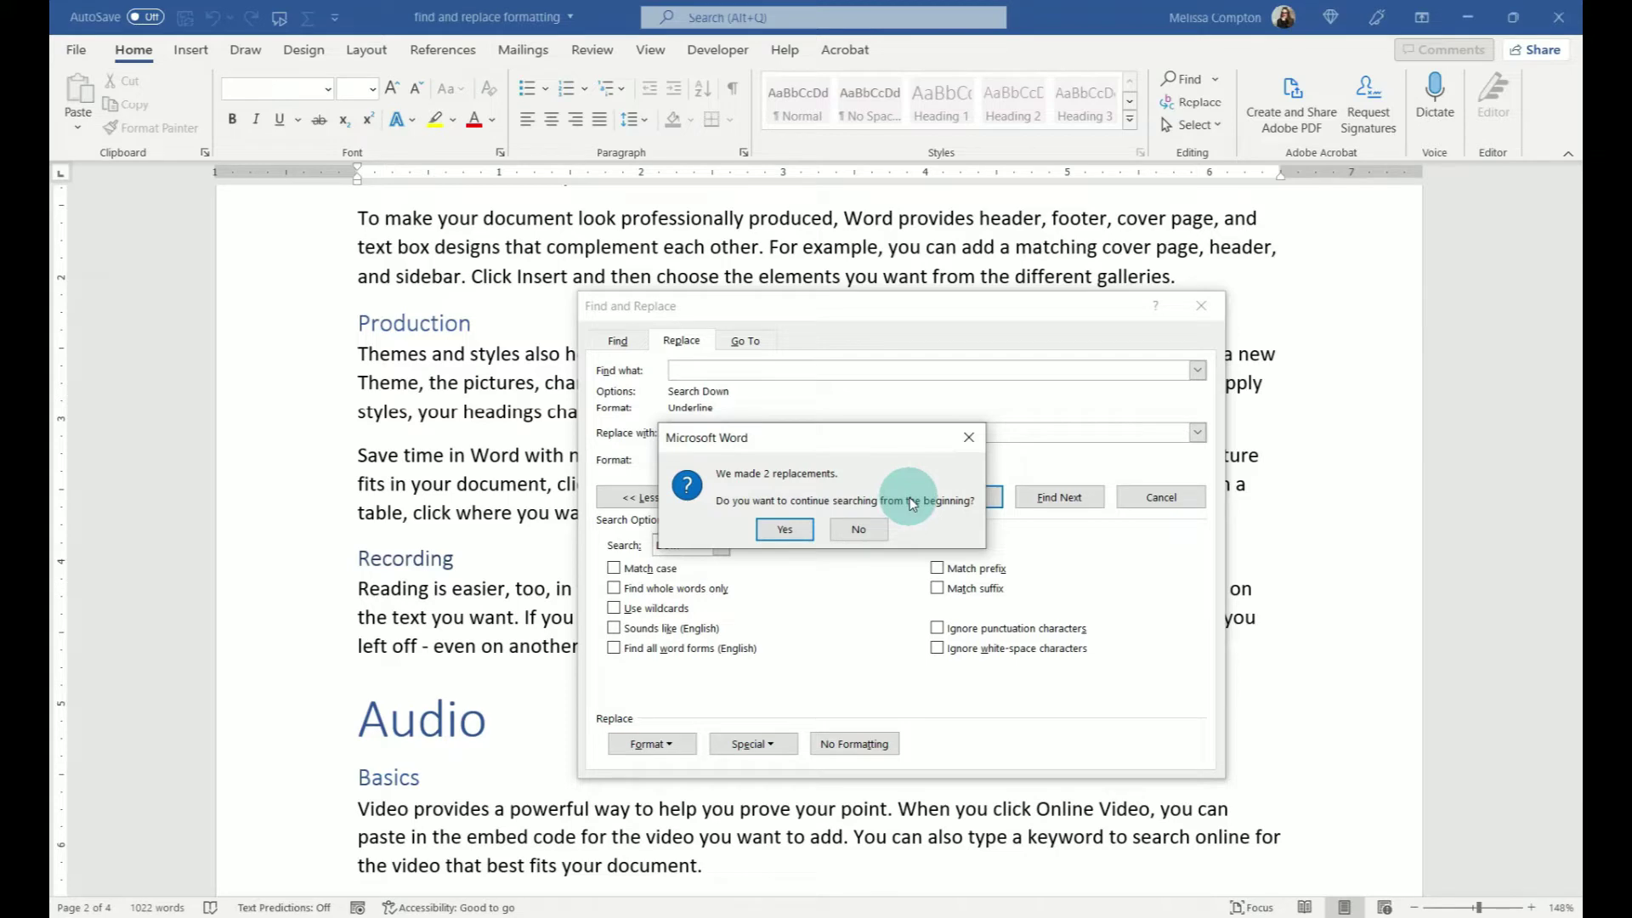
{"action": "left_click", "coordinate": [858, 529]}
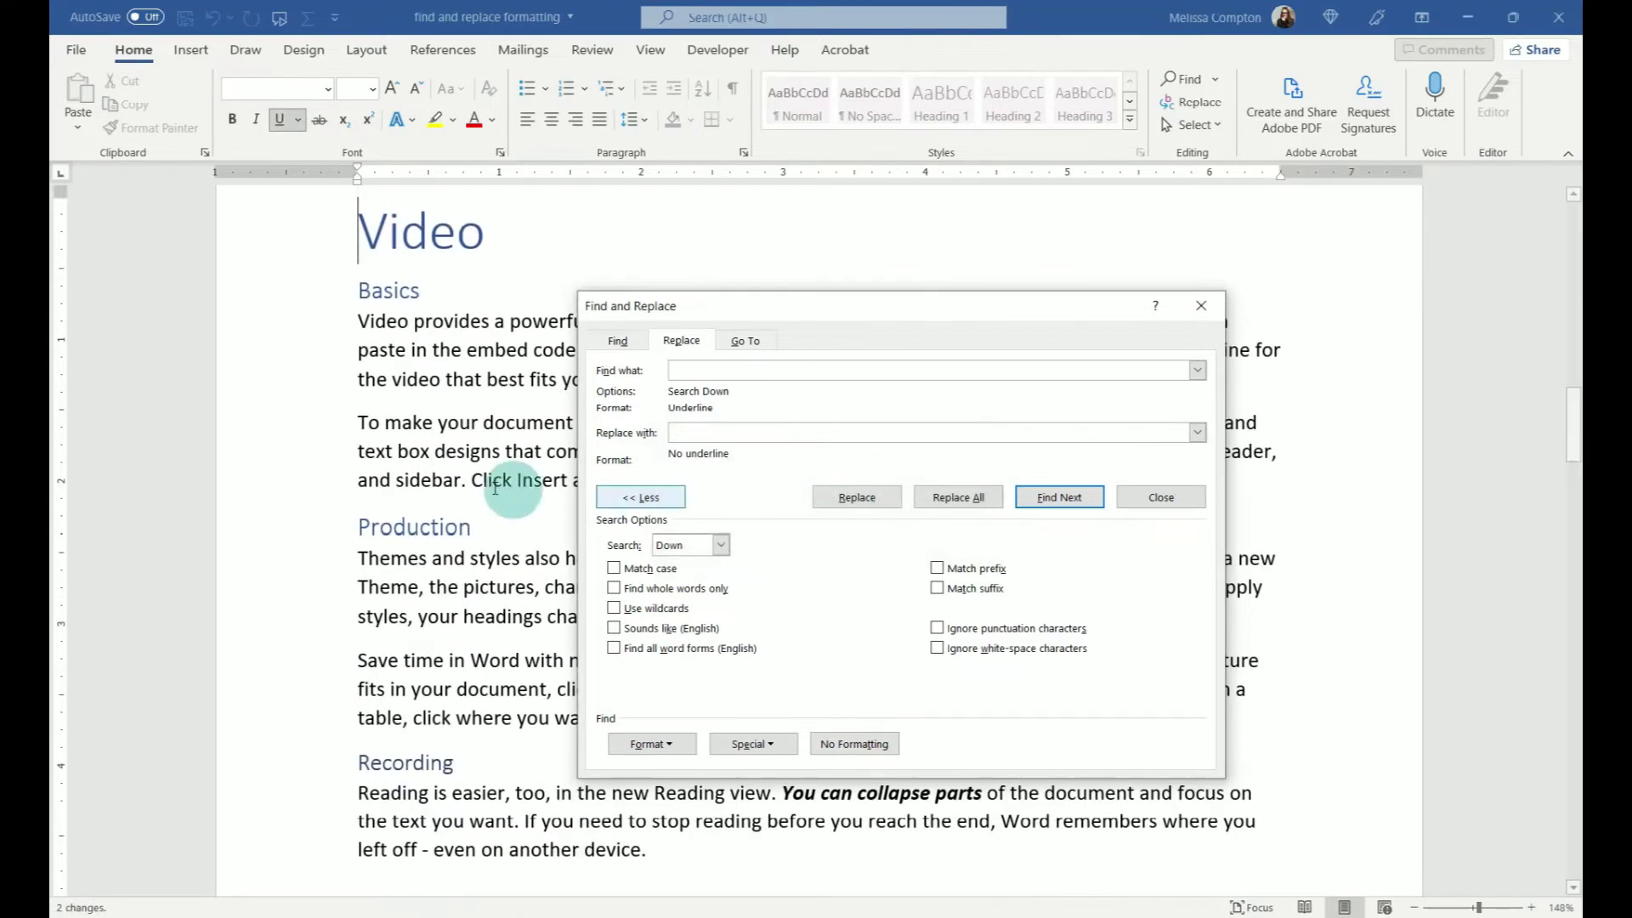
{"action": "scroll", "coordinate": [496, 487], "scroll_direction": "down", "scroll_amount": 10}
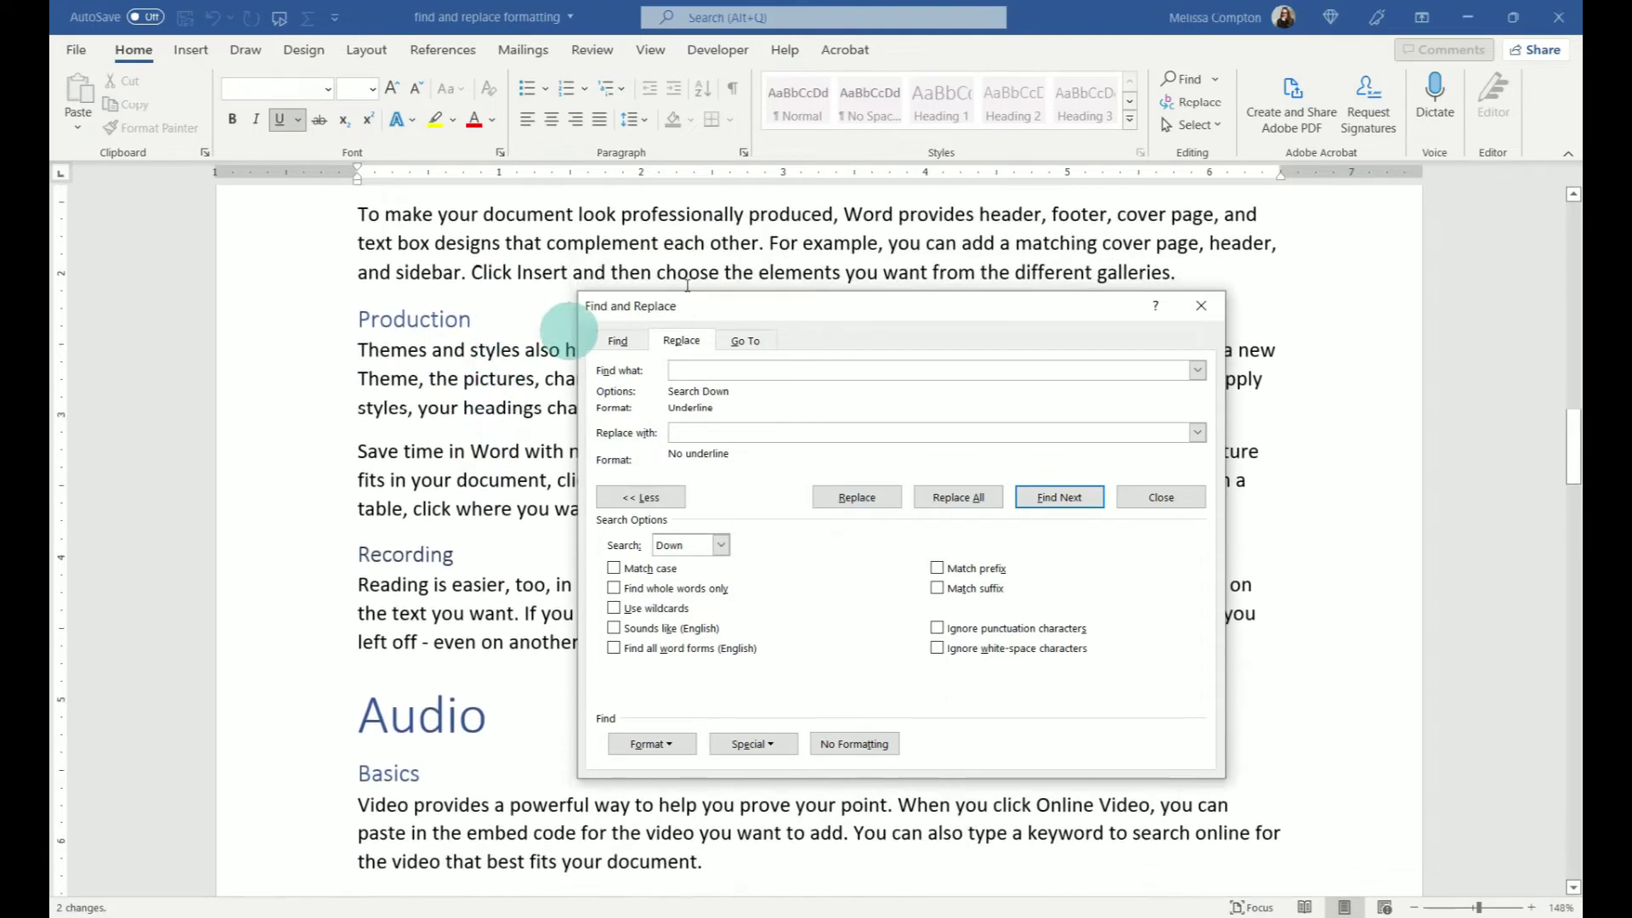
{"action": "scroll", "coordinate": [544, 328], "scroll_direction": "down", "scroll_amount": 3}
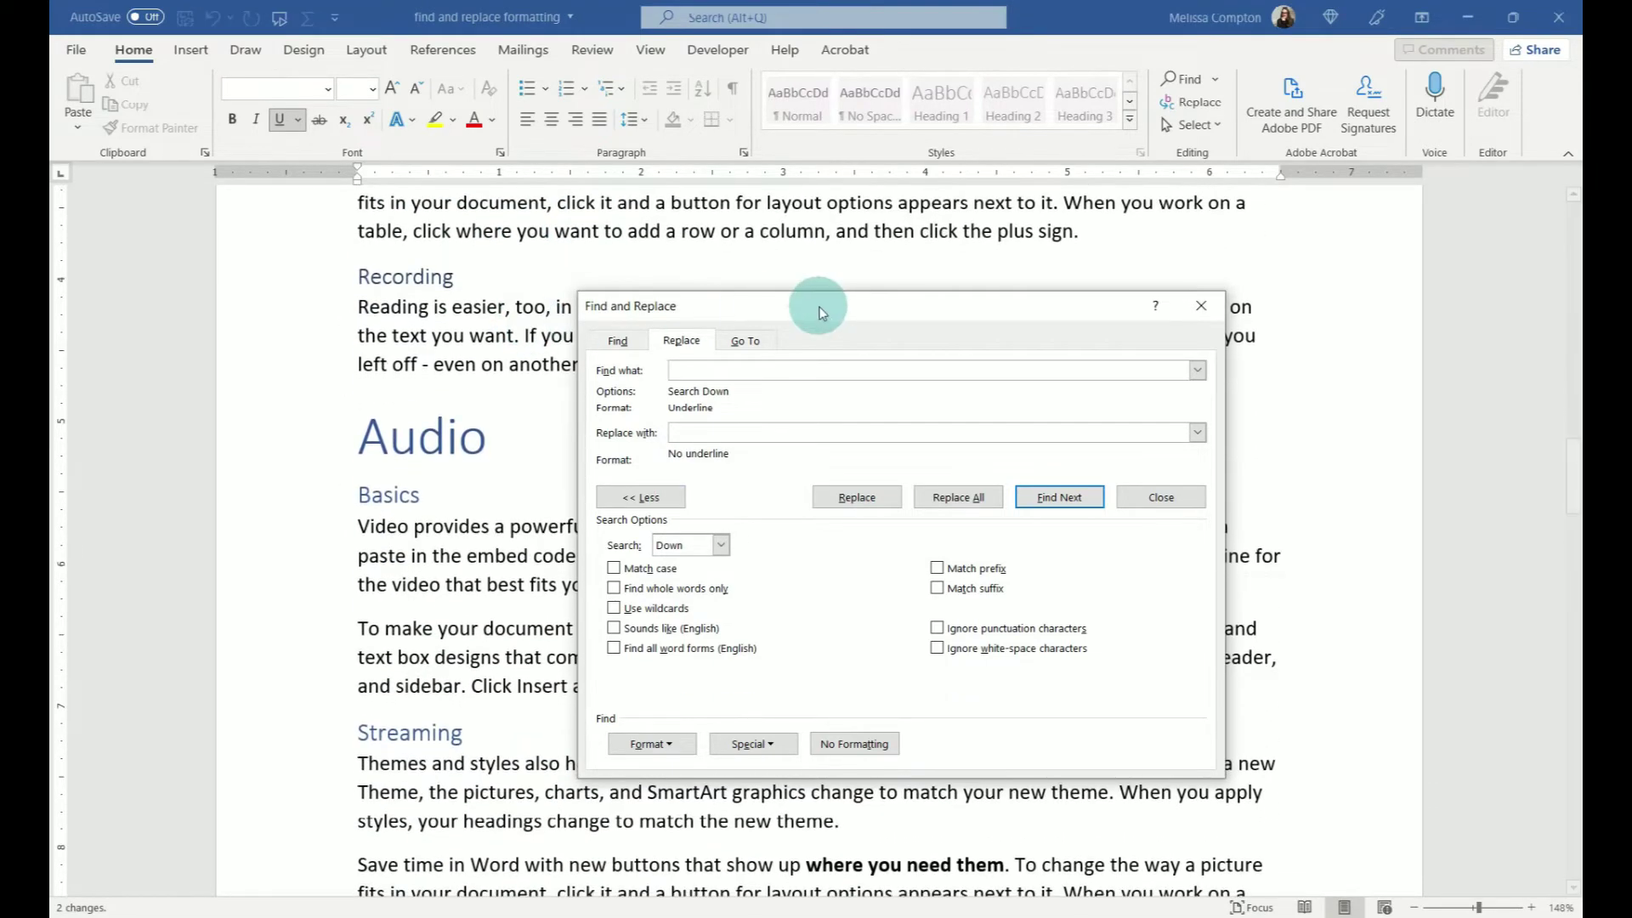
{"action": "left_click_drag", "start_coordinate": [818, 308], "coordinate": [1065, 476]}
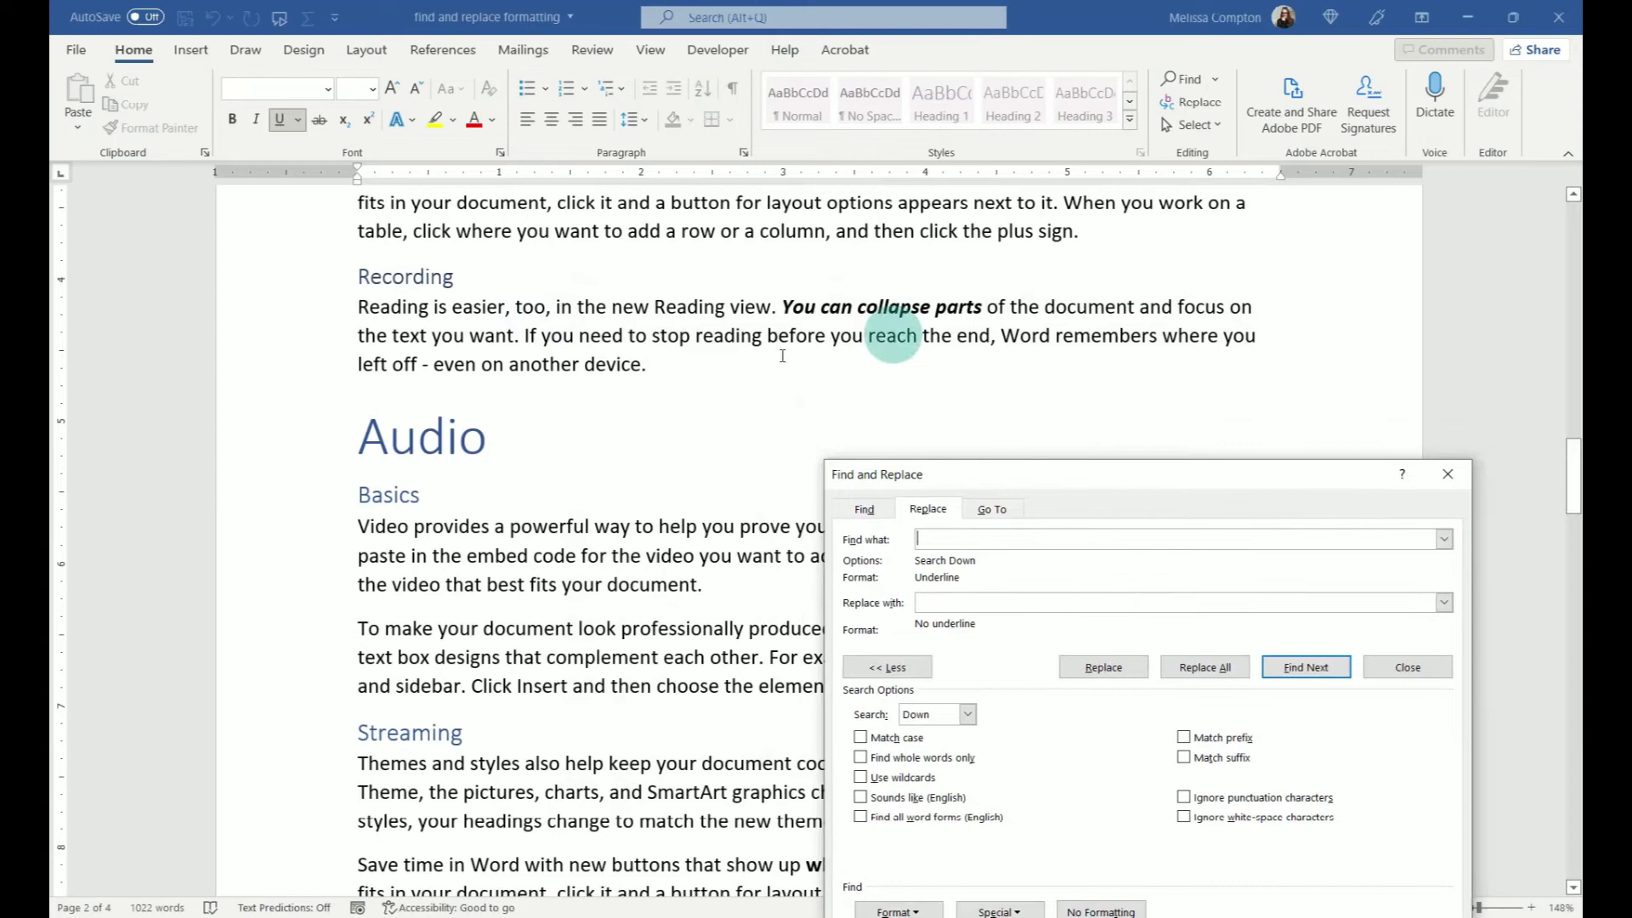
{"action": "left_click_drag", "start_coordinate": [1028, 482], "coordinate": [790, 282]}
{"action": "scroll", "coordinate": [467, 459], "scroll_direction": "up", "scroll_amount": 6}
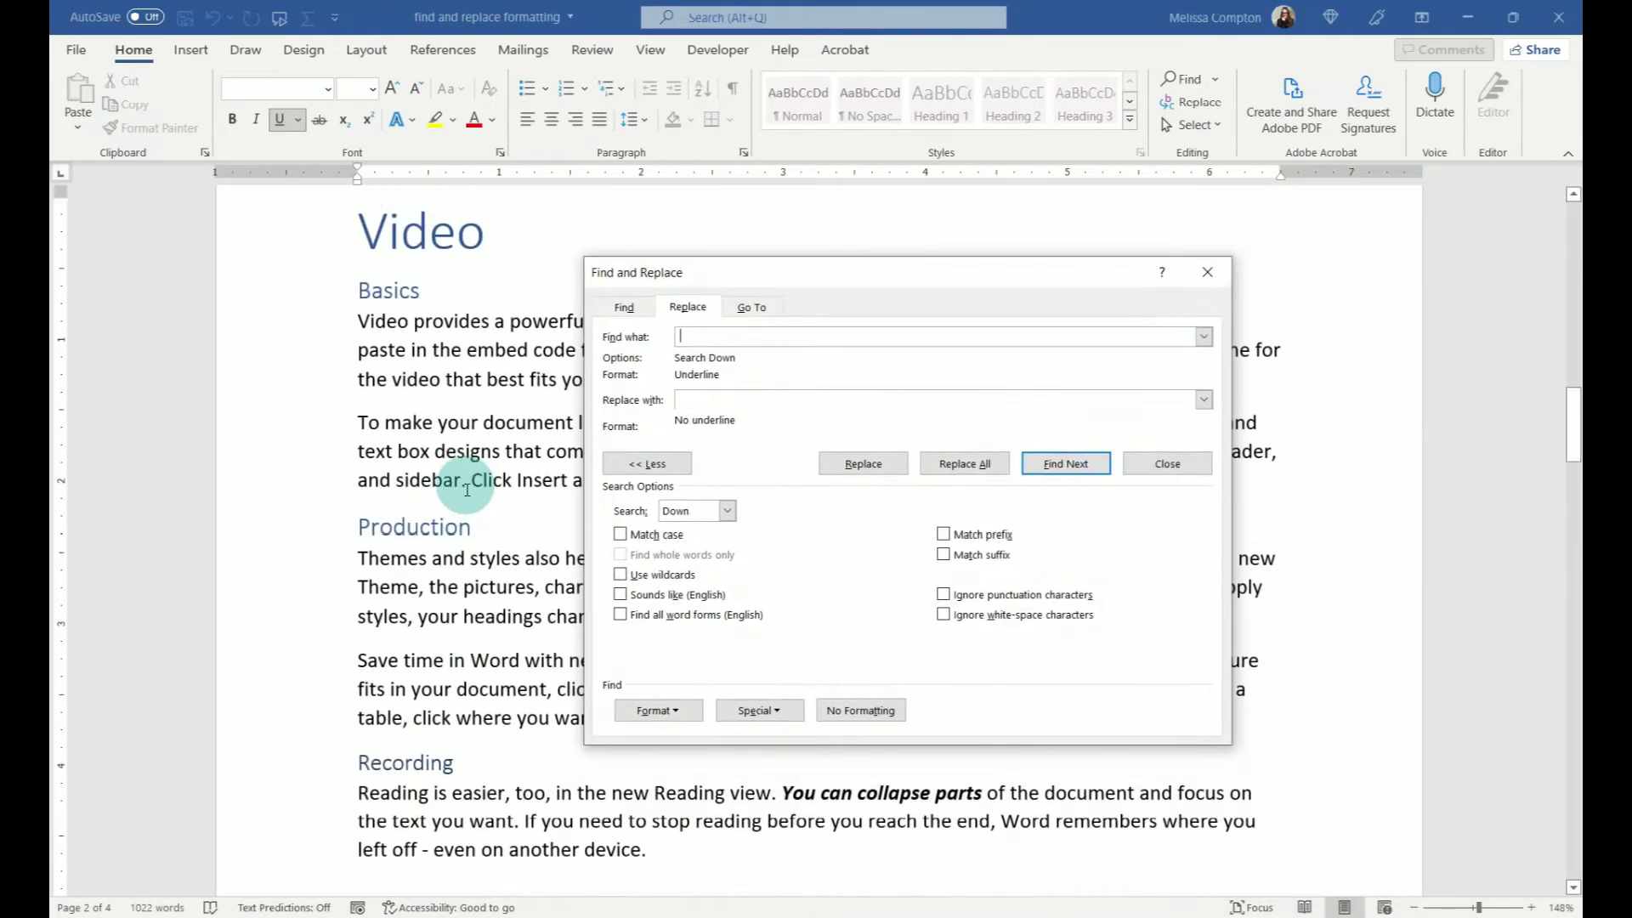
{"action": "scroll", "coordinate": [467, 491], "scroll_direction": "up", "scroll_amount": 3}
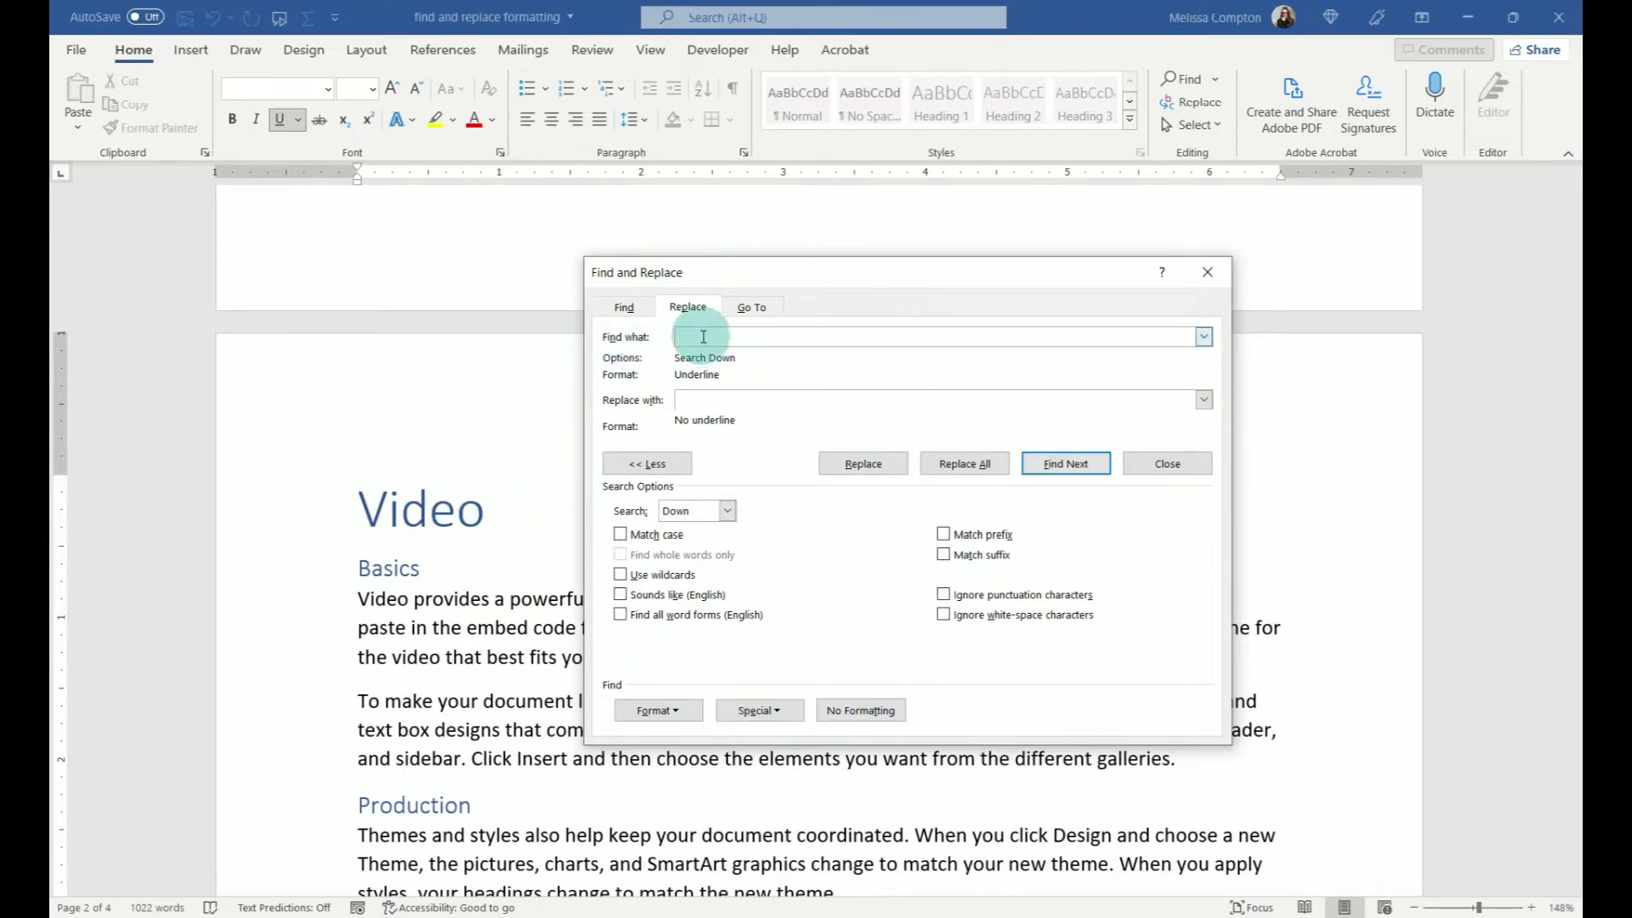
Step: Clear the underline formatting from both fields and enter 'document' as the search text
{"action": "left_click", "coordinate": [753, 401]}
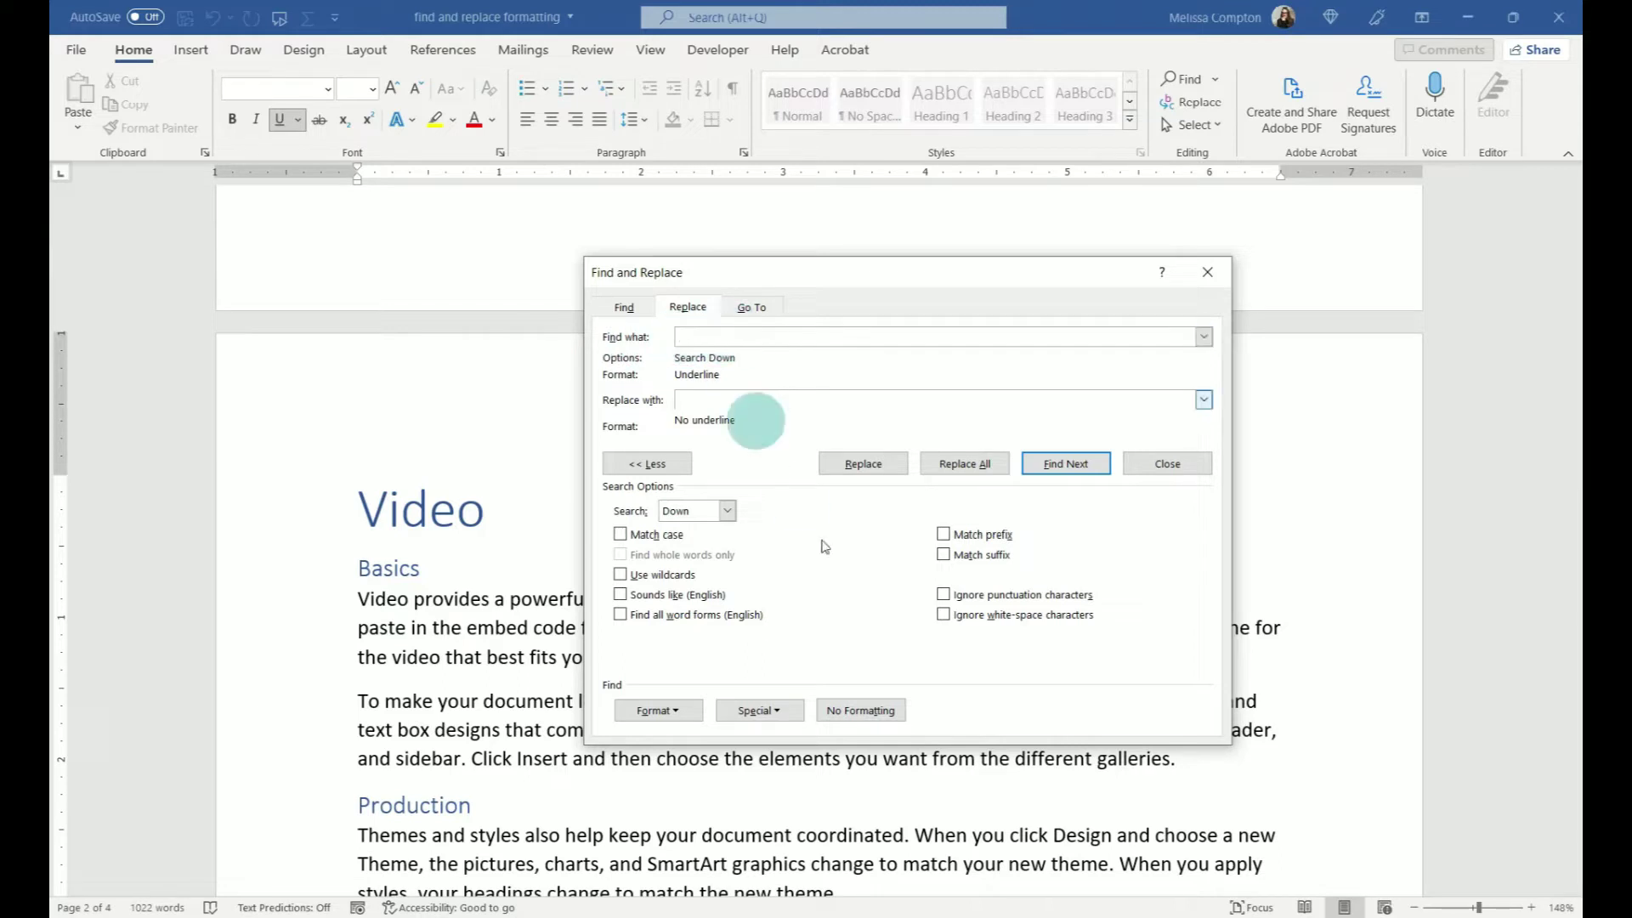
{"action": "left_click", "coordinate": [854, 711]}
{"action": "left_click", "coordinate": [716, 342]}
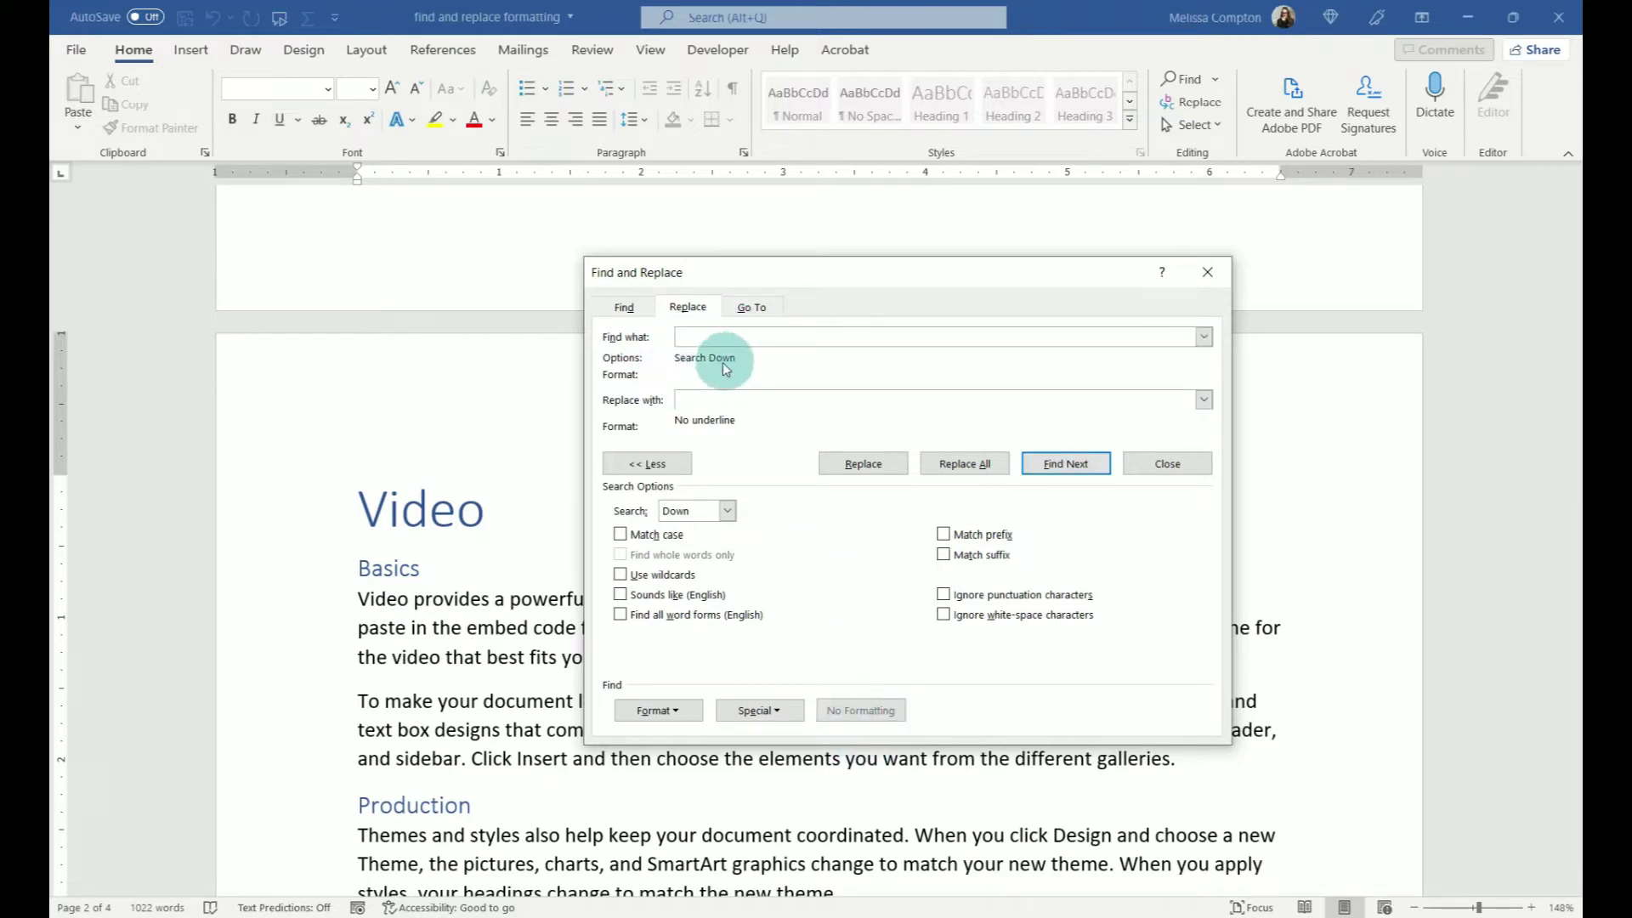
{"action": "left_click", "coordinate": [728, 395]}
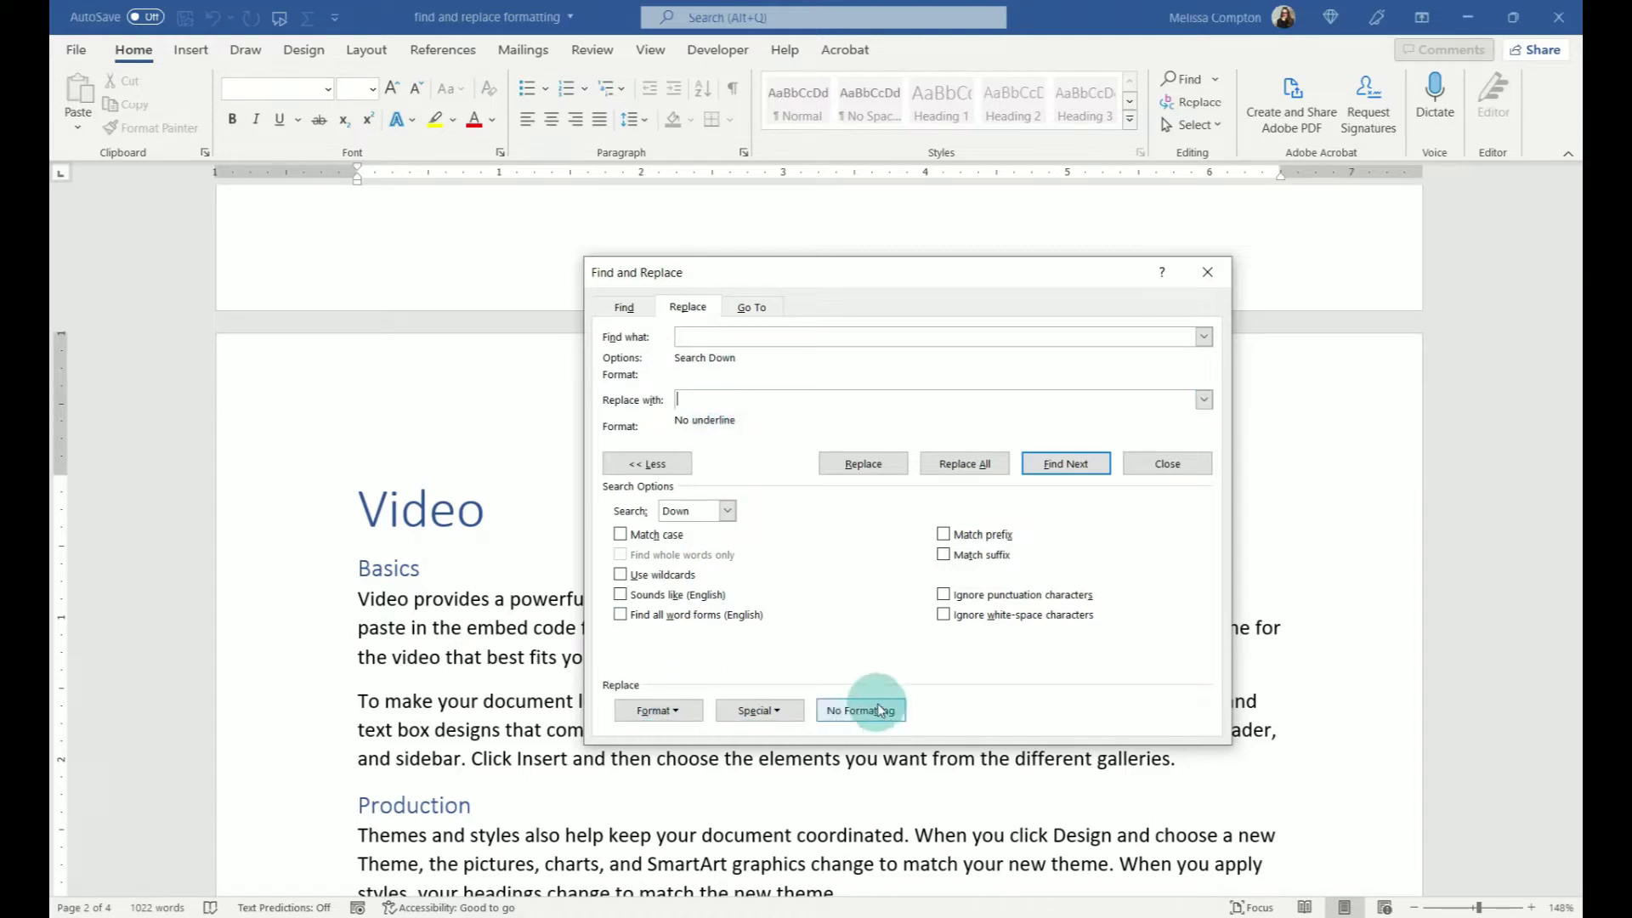
{"action": "left_click", "coordinate": [880, 719]}
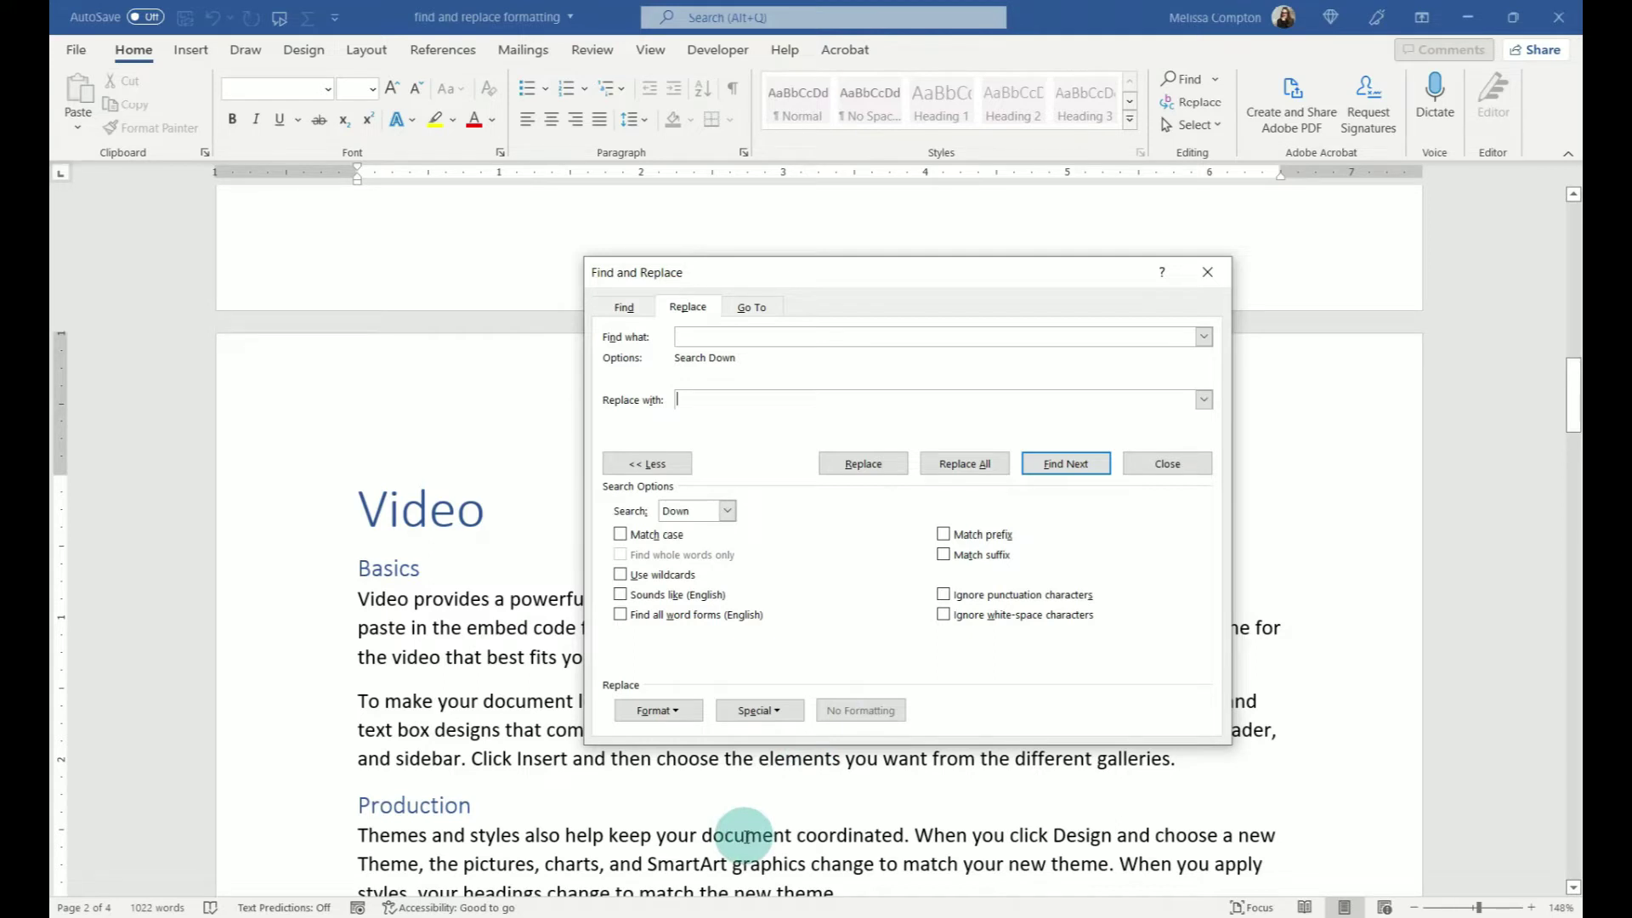
{"action": "left_click", "coordinate": [710, 336]}
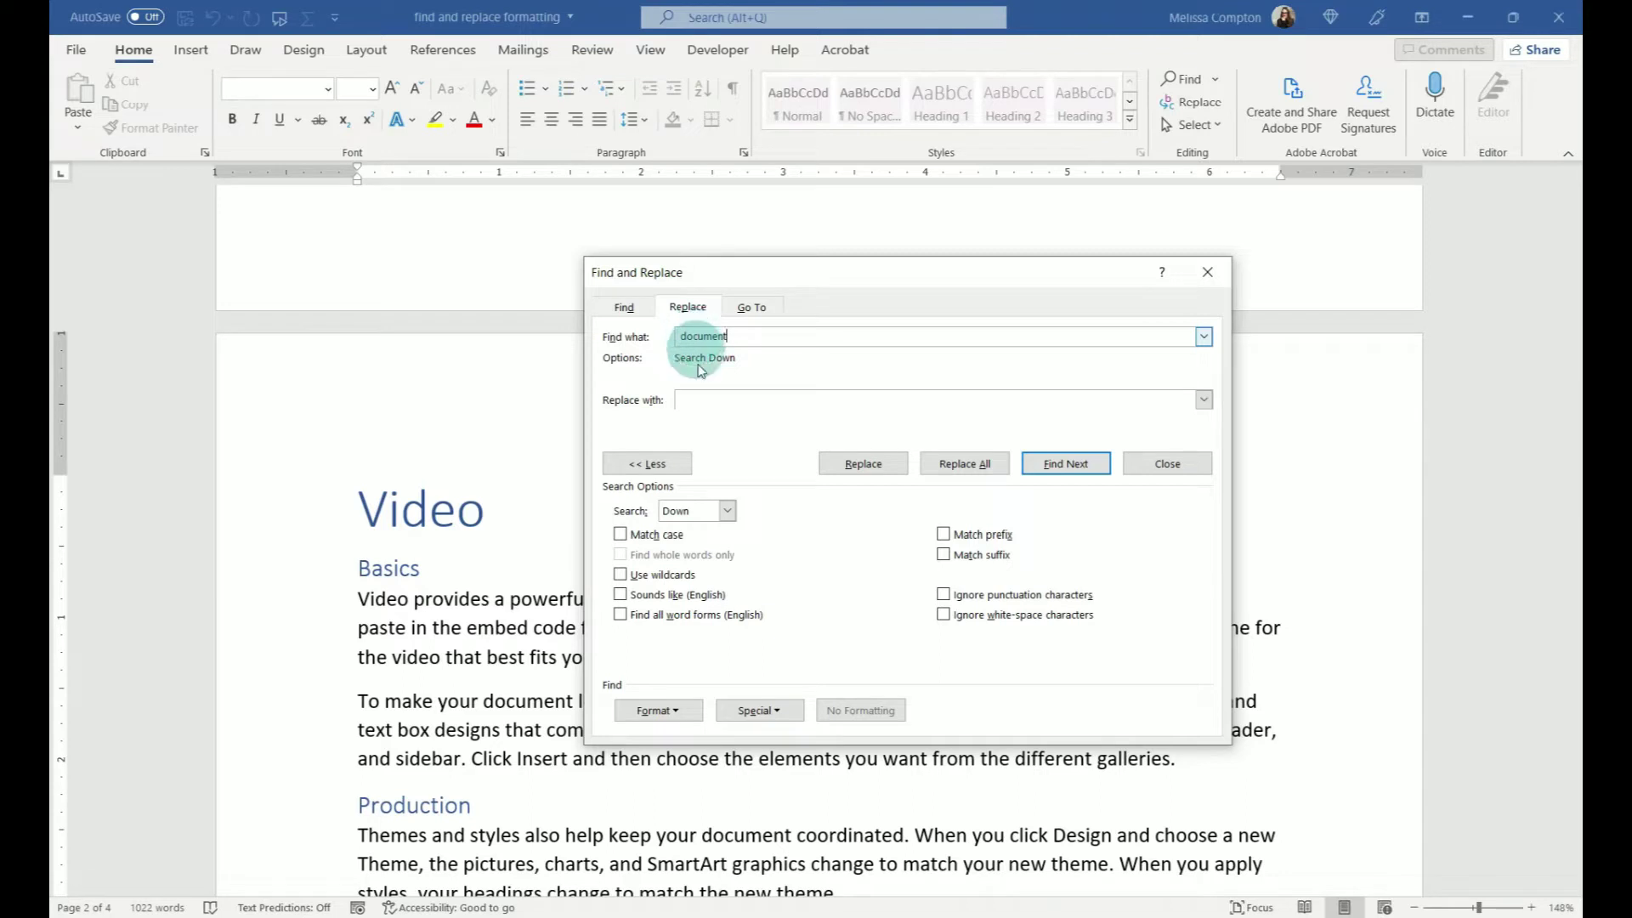
{"action": "left_click", "coordinate": [700, 401]}
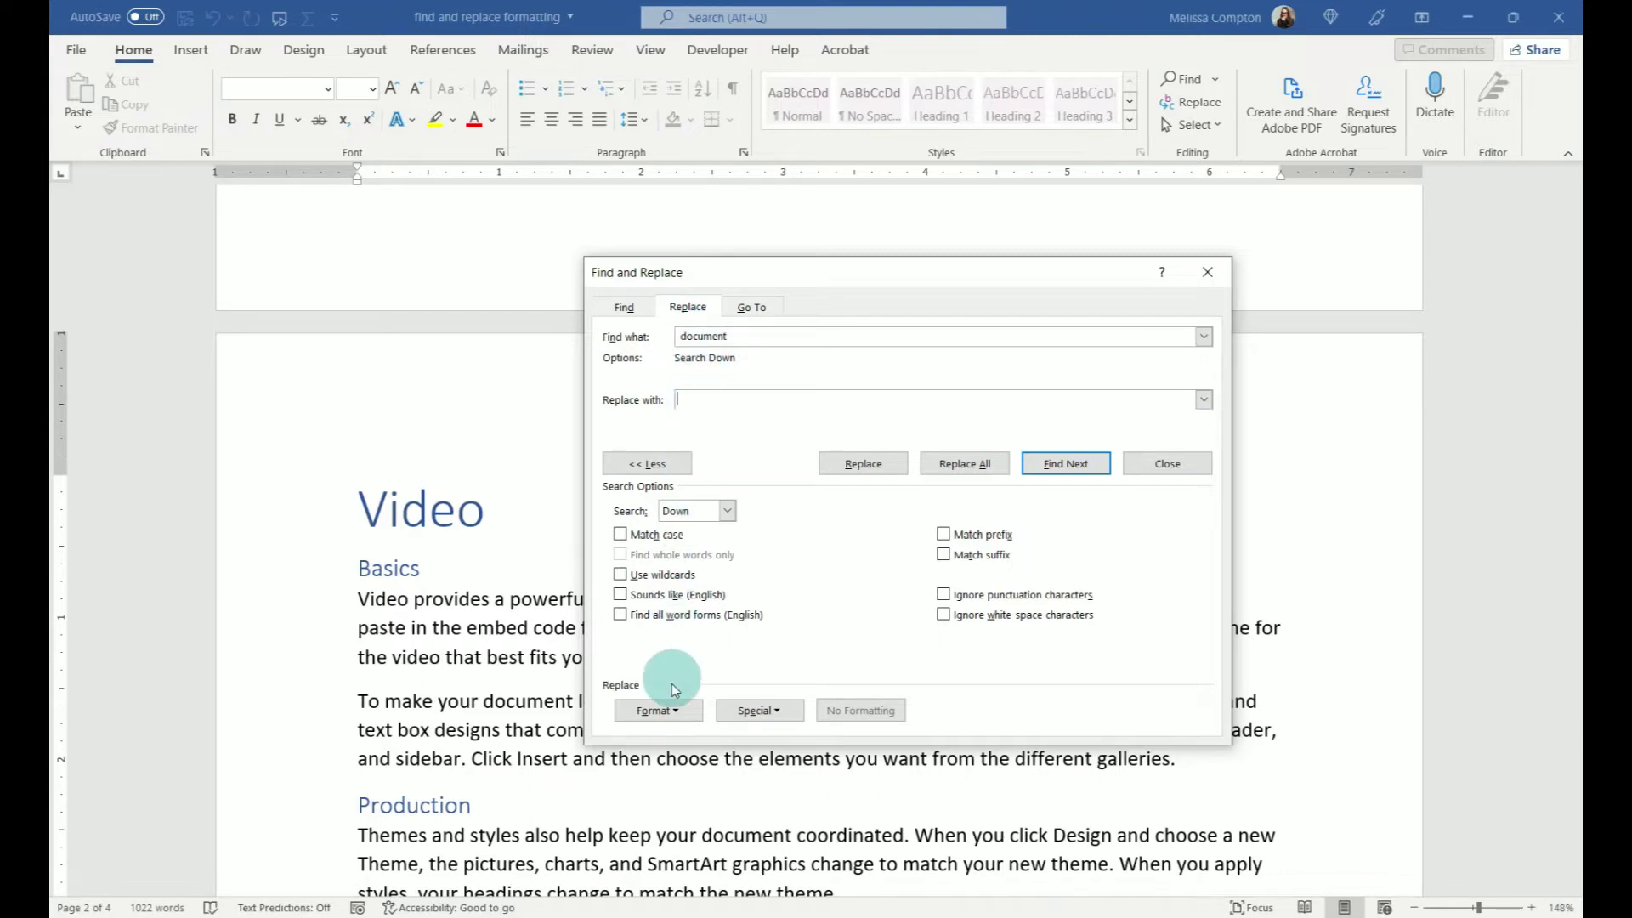
Step: Set the replacement format to Bold and replace all 20 occurrences of 'document'
{"action": "left_click", "coordinate": [666, 710]}
{"action": "left_click", "coordinate": [660, 735]}
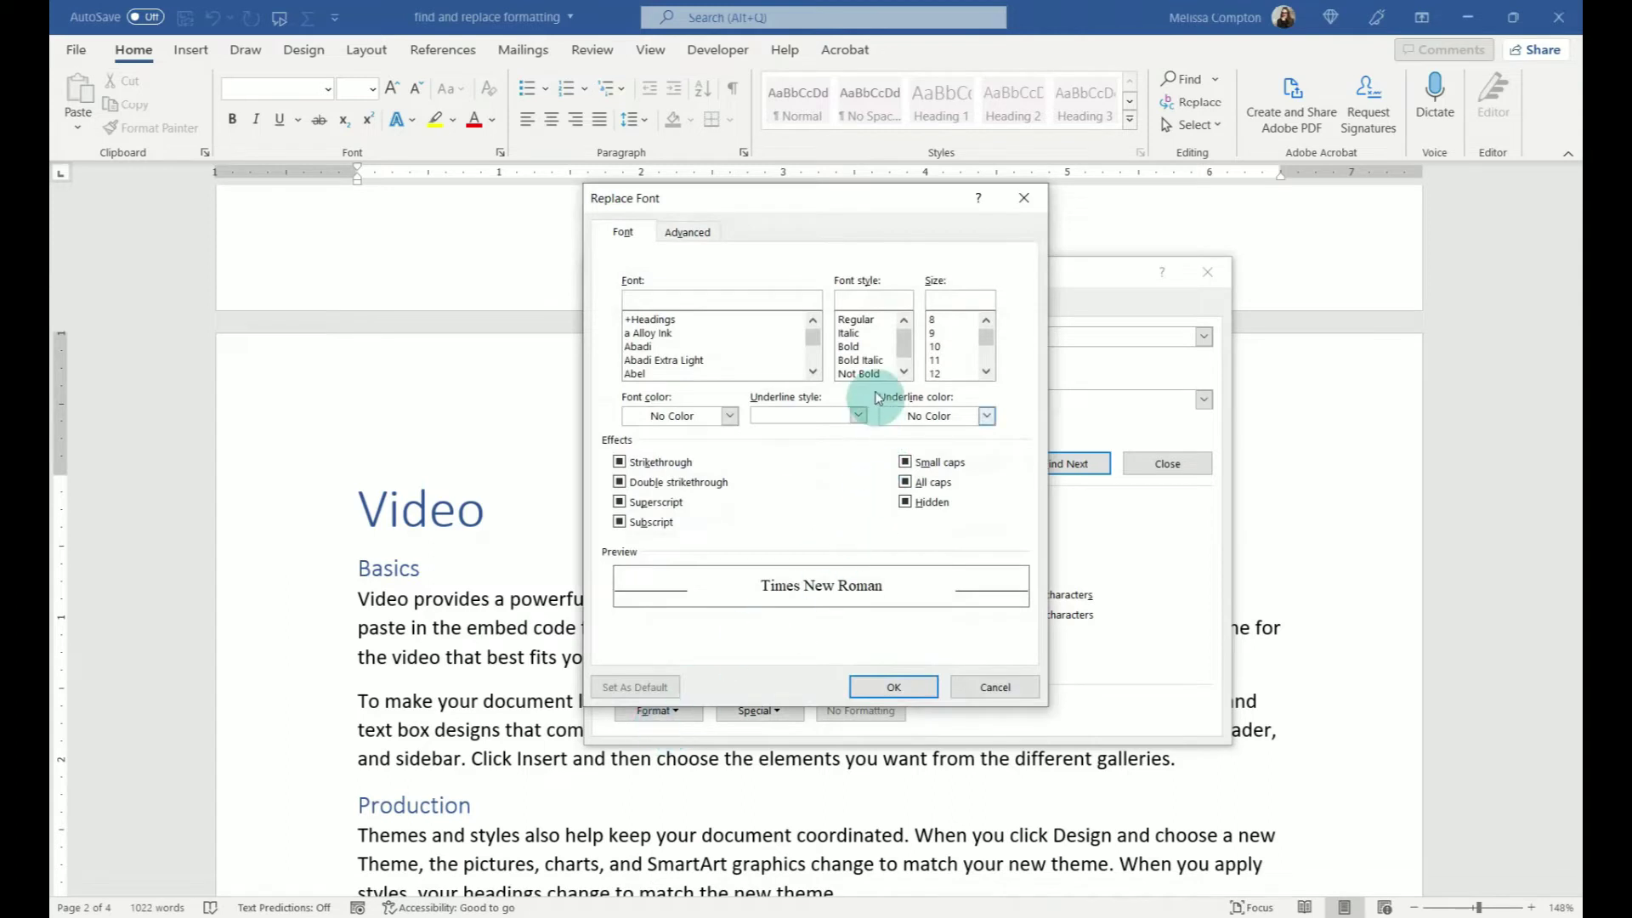
{"action": "left_click", "coordinate": [855, 349]}
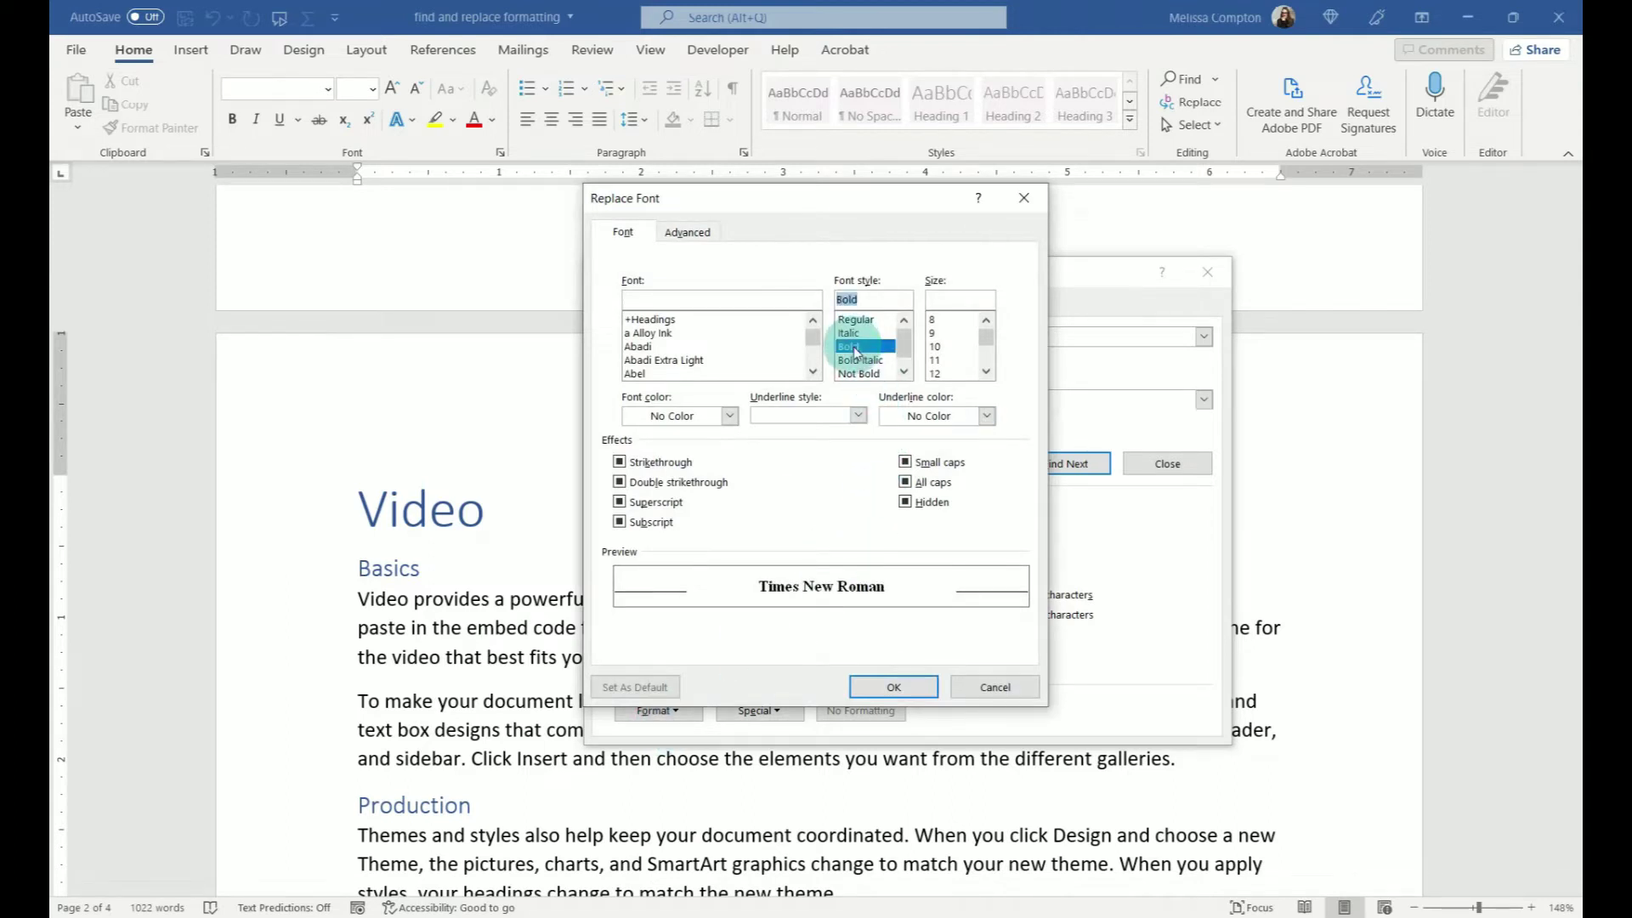
{"action": "left_click", "coordinate": [883, 684]}
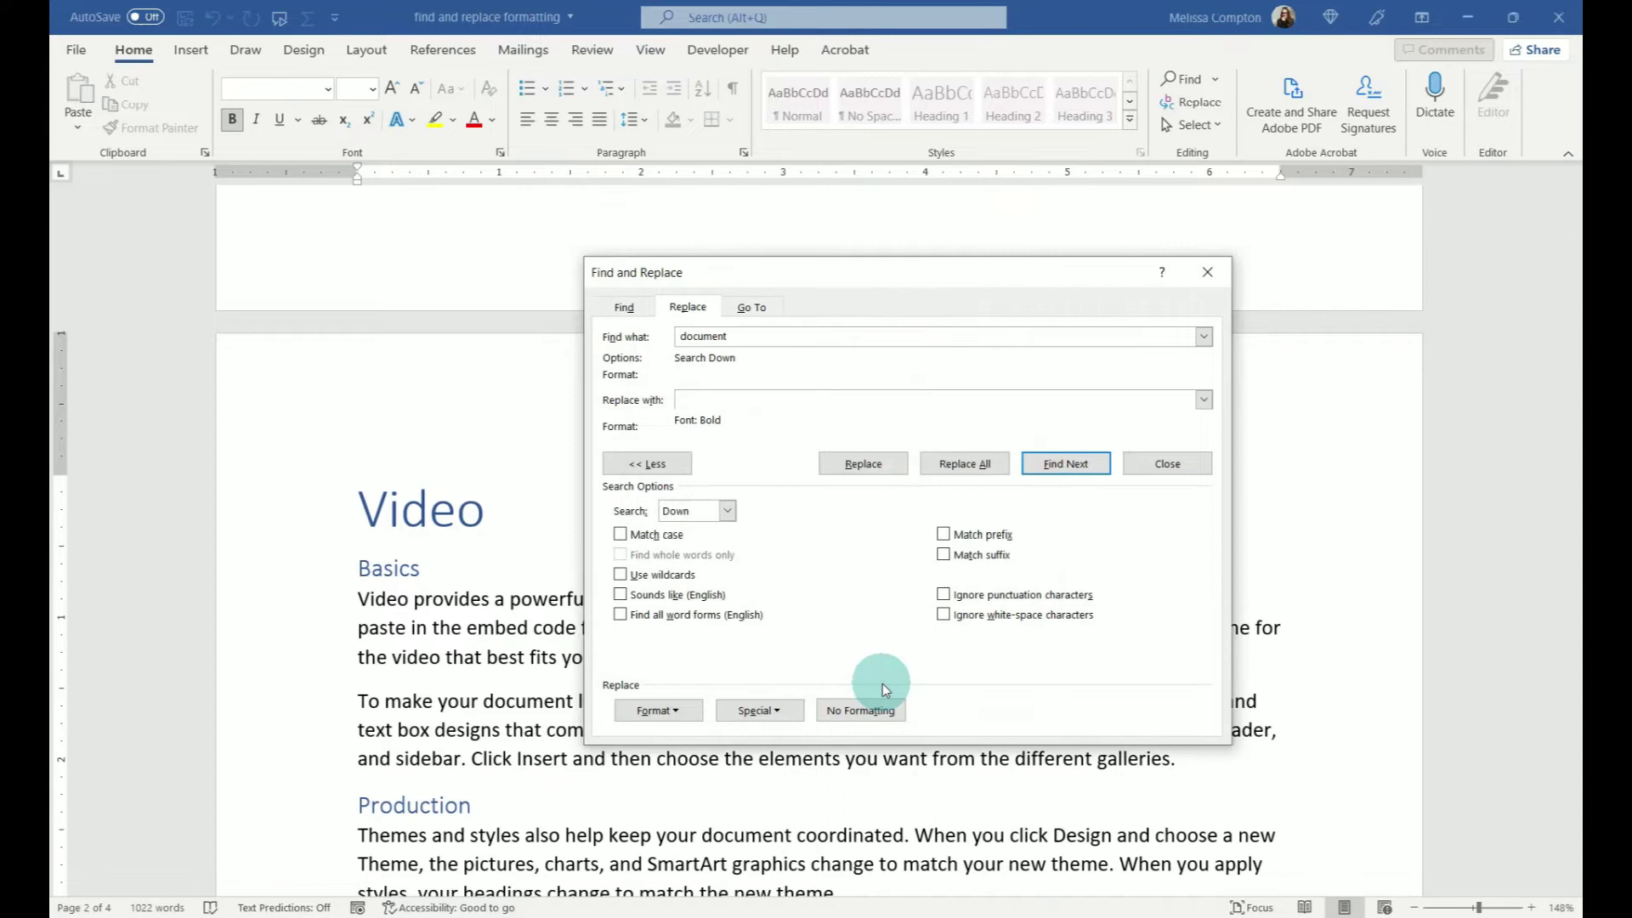
{"action": "left_click", "coordinate": [966, 464]}
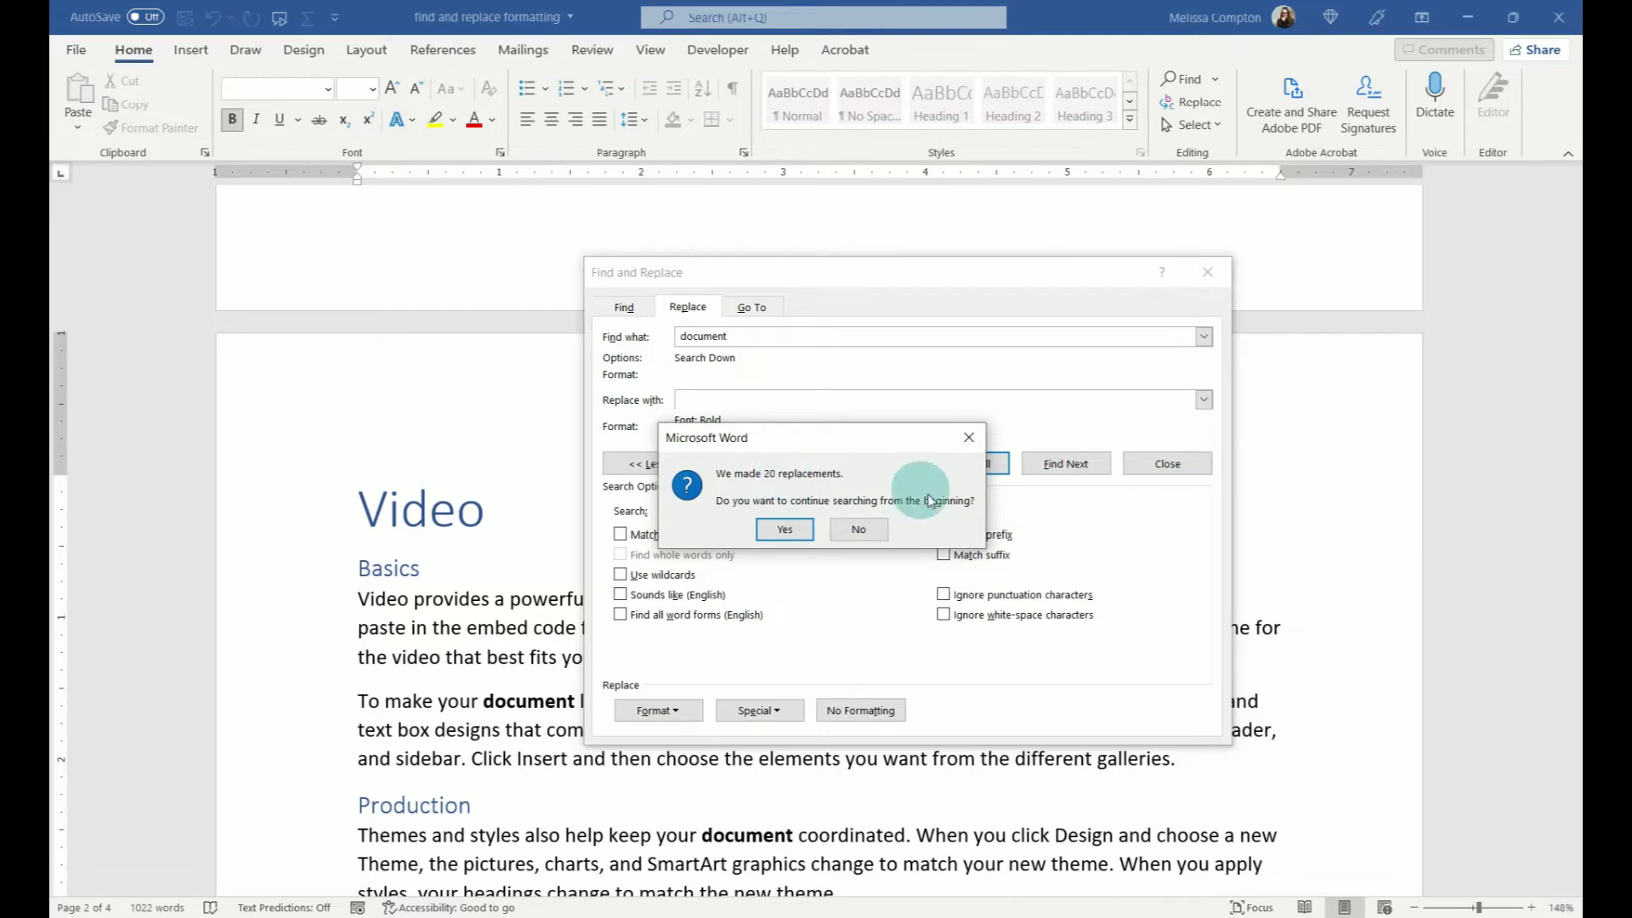
{"action": "left_click", "coordinate": [839, 529]}
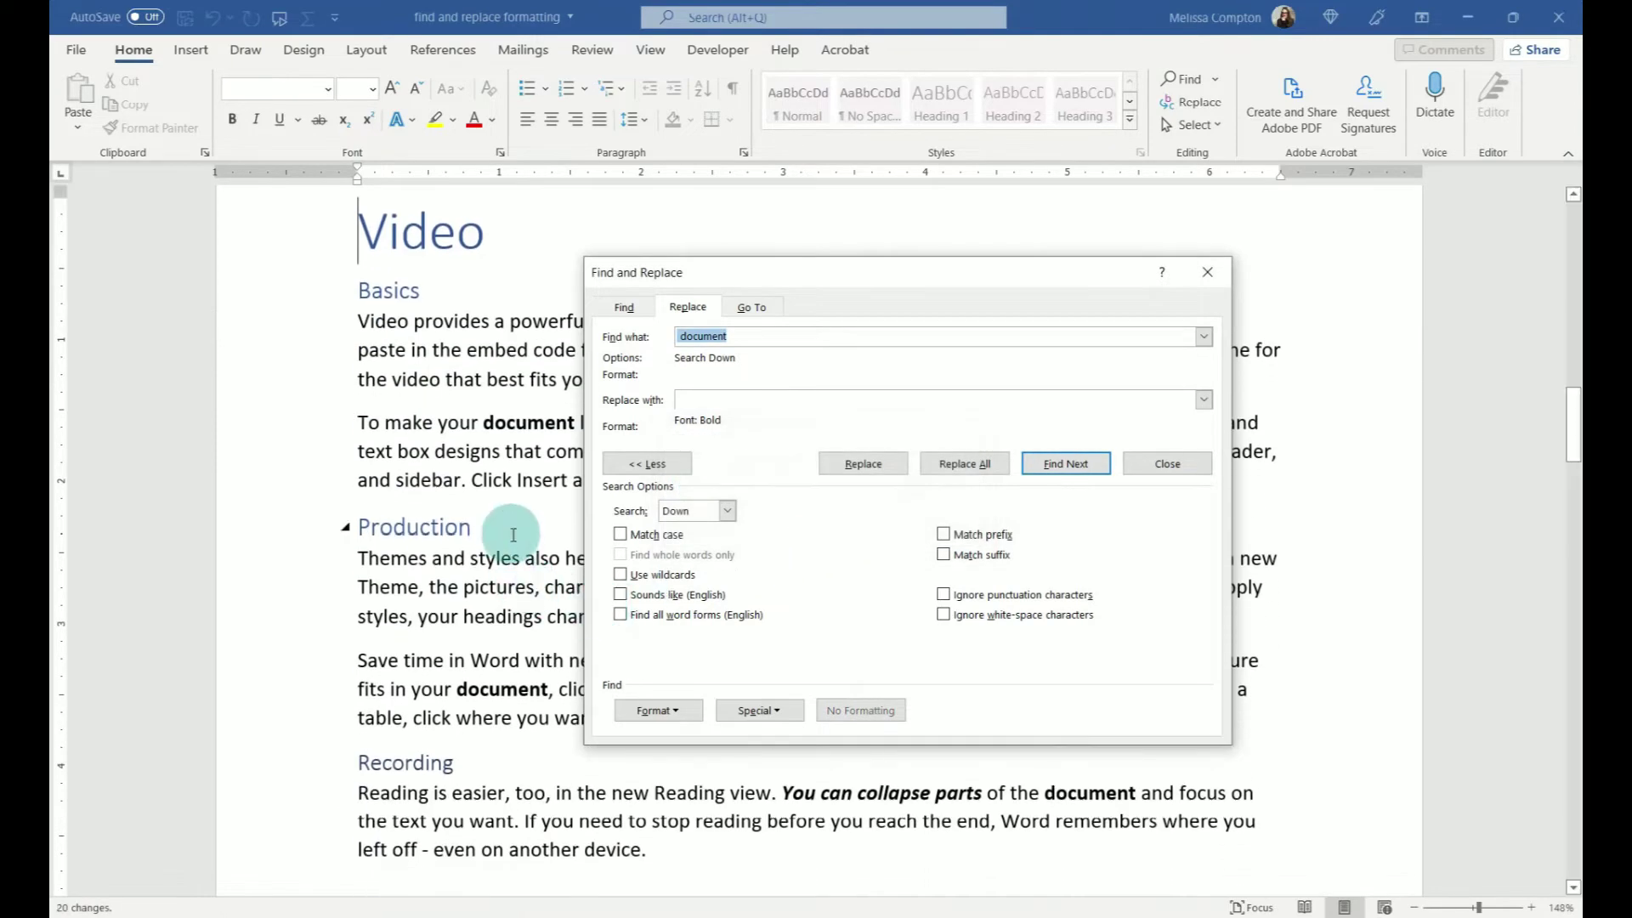
{"action": "scroll", "coordinate": [425, 544], "scroll_direction": "down", "scroll_amount": 1}
{"action": "left_click_drag", "start_coordinate": [850, 276], "coordinate": [1112, 460]}
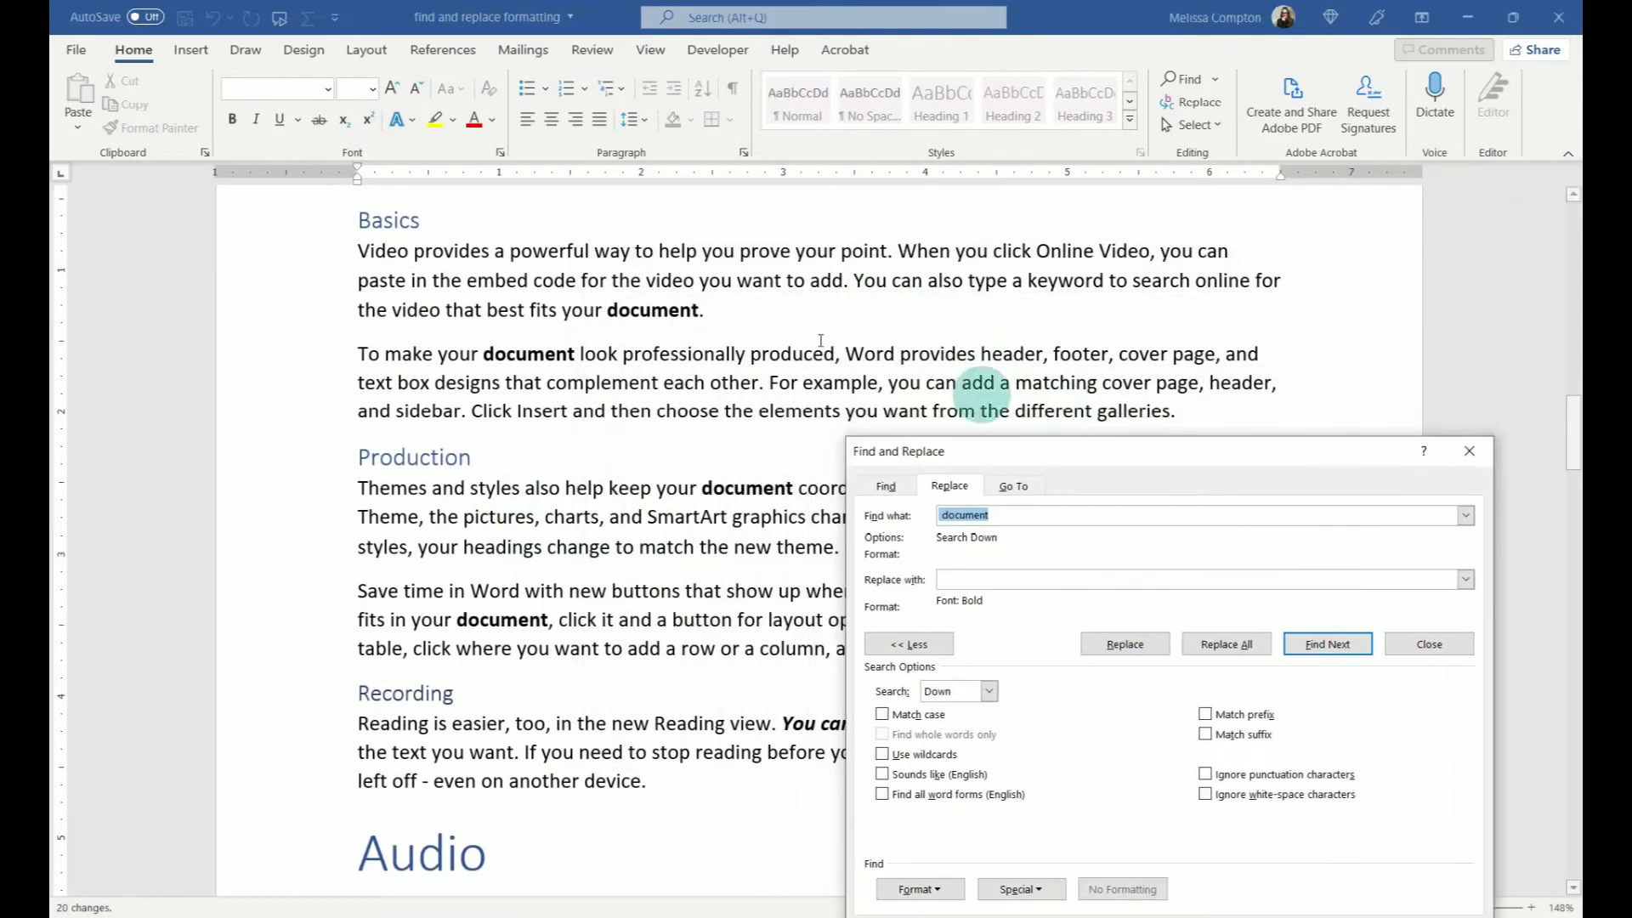
{"action": "scroll", "coordinate": [627, 627], "scroll_direction": "down", "scroll_amount": 8}
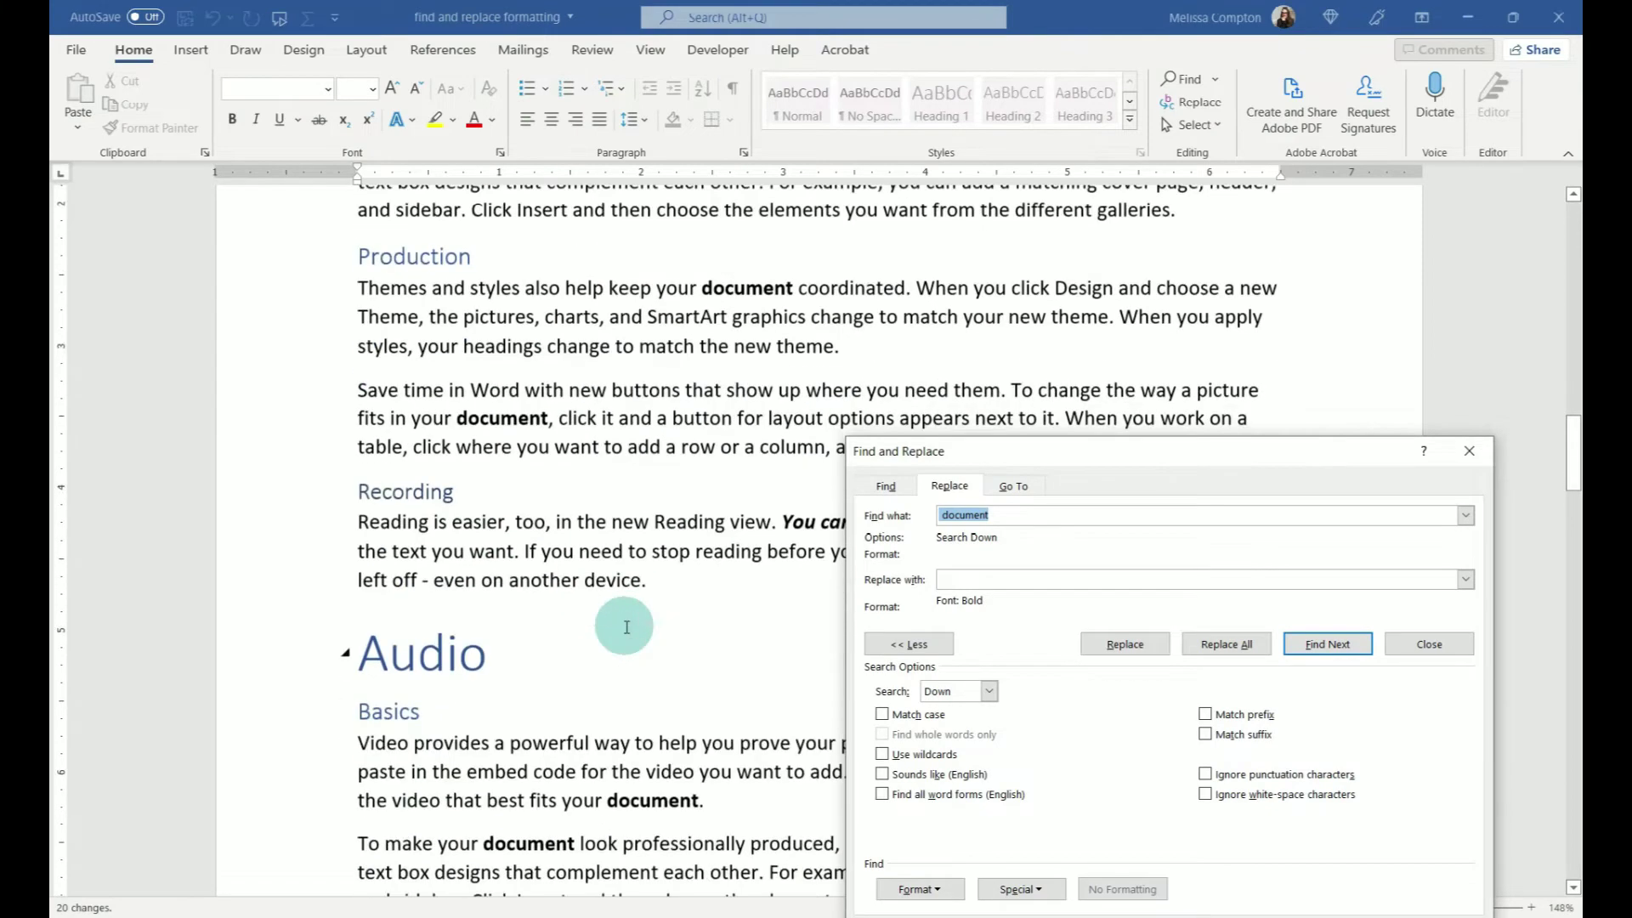
{"action": "scroll", "coordinate": [646, 534], "scroll_direction": "up", "scroll_amount": 12}
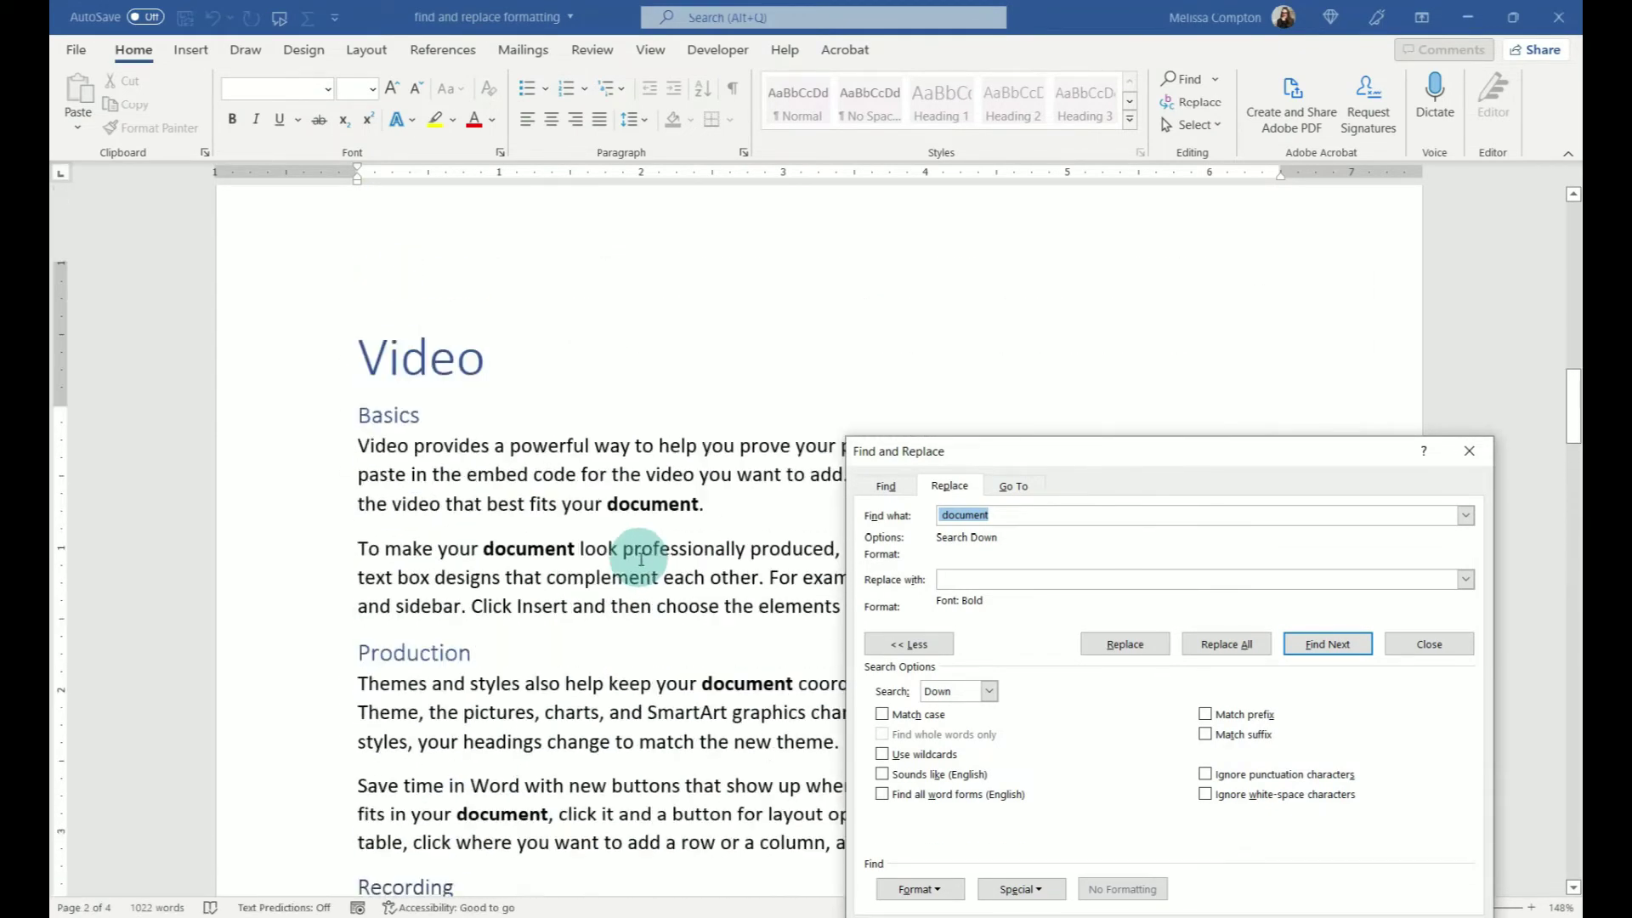
{"action": "scroll", "coordinate": [638, 556], "scroll_direction": "down", "scroll_amount": 4}
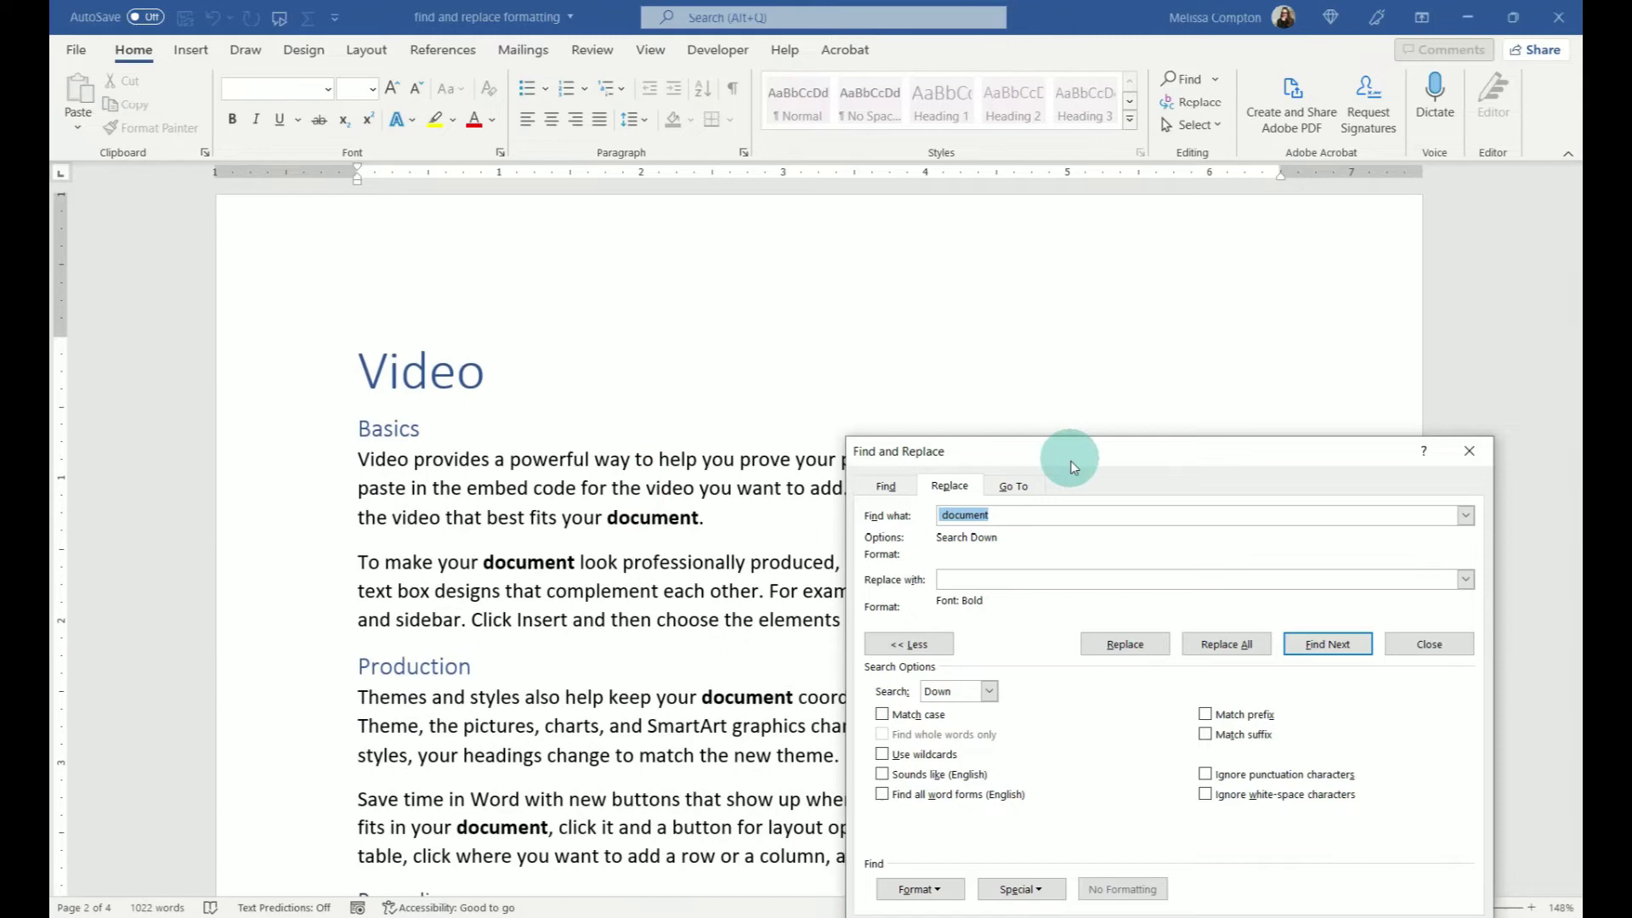
{"action": "left_click_drag", "start_coordinate": [1071, 459], "coordinate": [663, 279]}
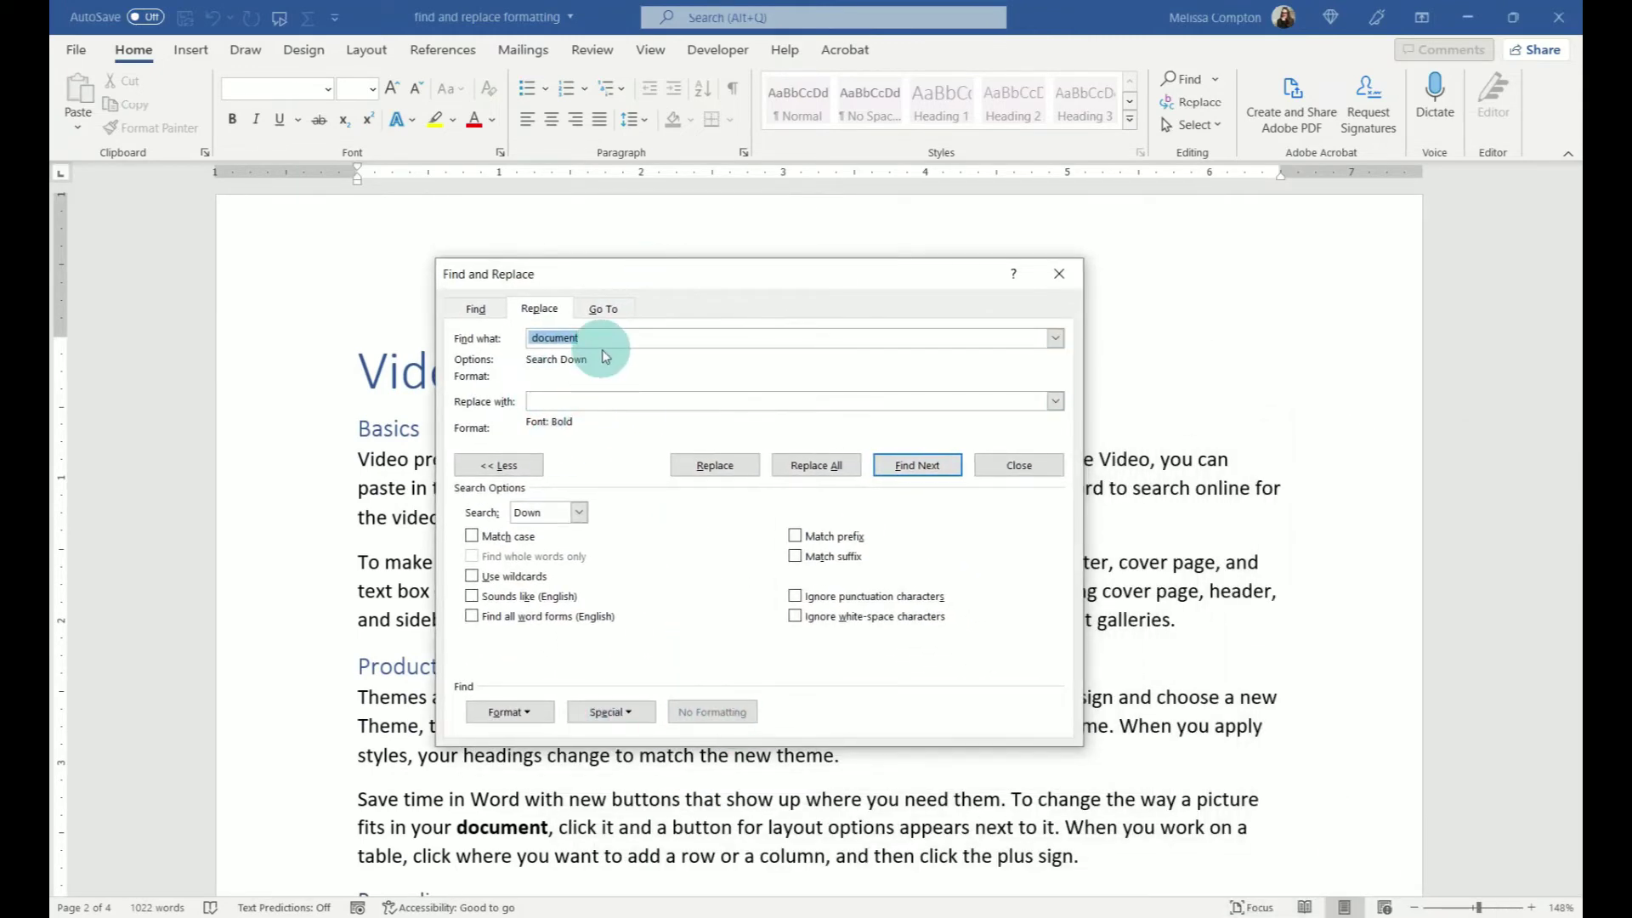
Step: Delete the old search word, clear the bold replacement format, and move the dialog aside
{"action": "key", "text": "Delete"}
{"action": "left_click", "coordinate": [601, 400]}
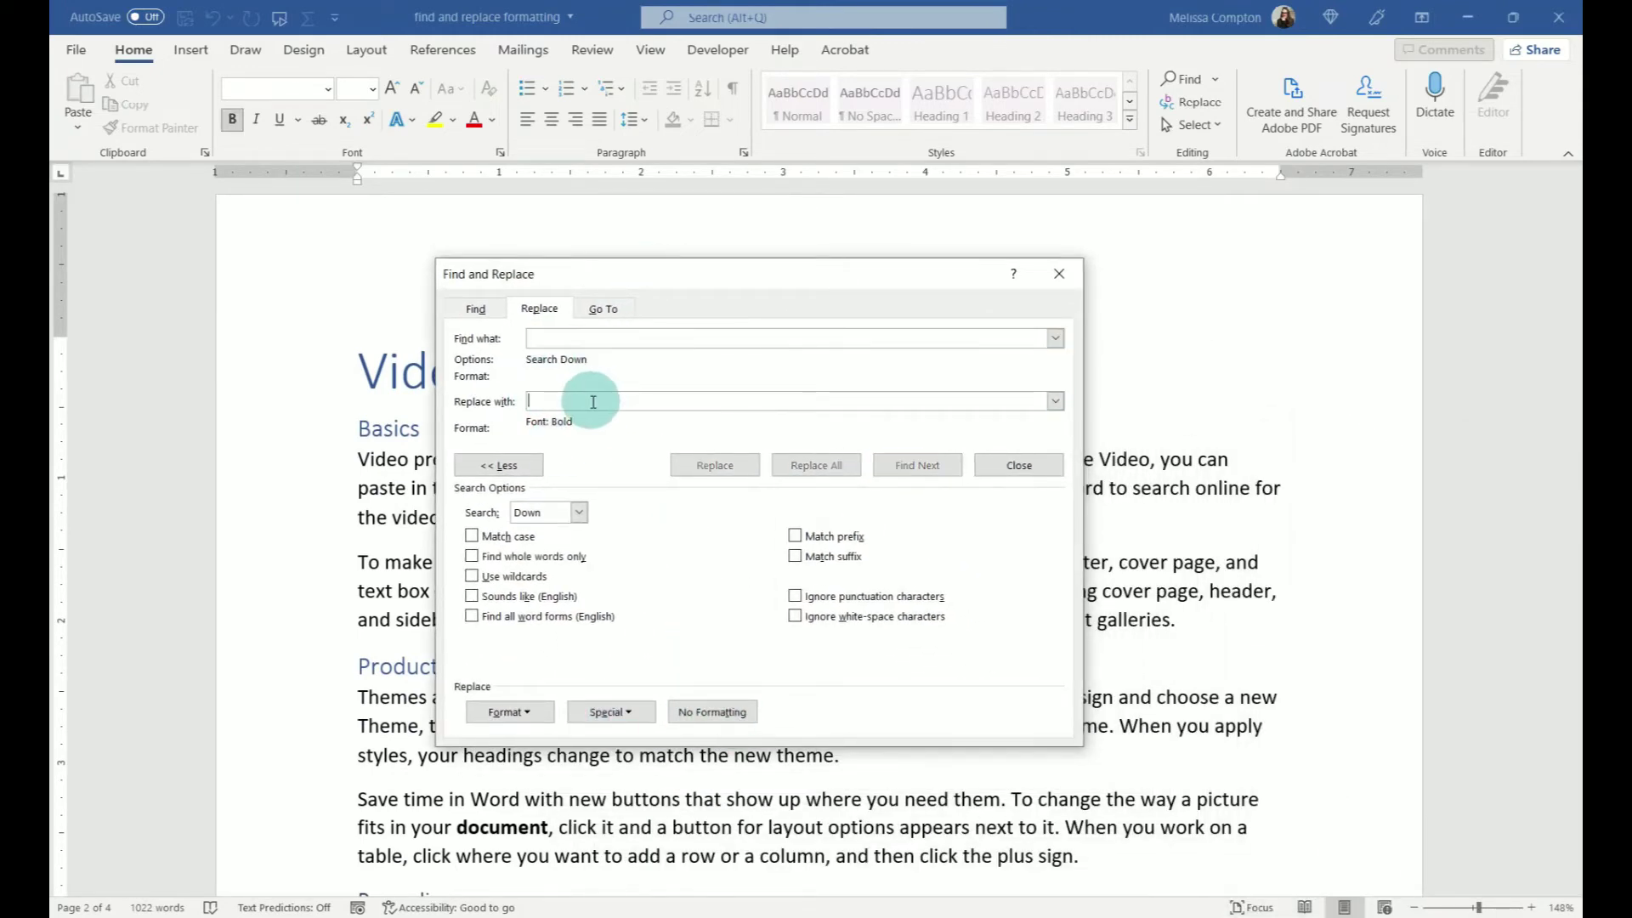
{"action": "left_click", "coordinate": [727, 717]}
{"action": "left_click", "coordinate": [563, 339]}
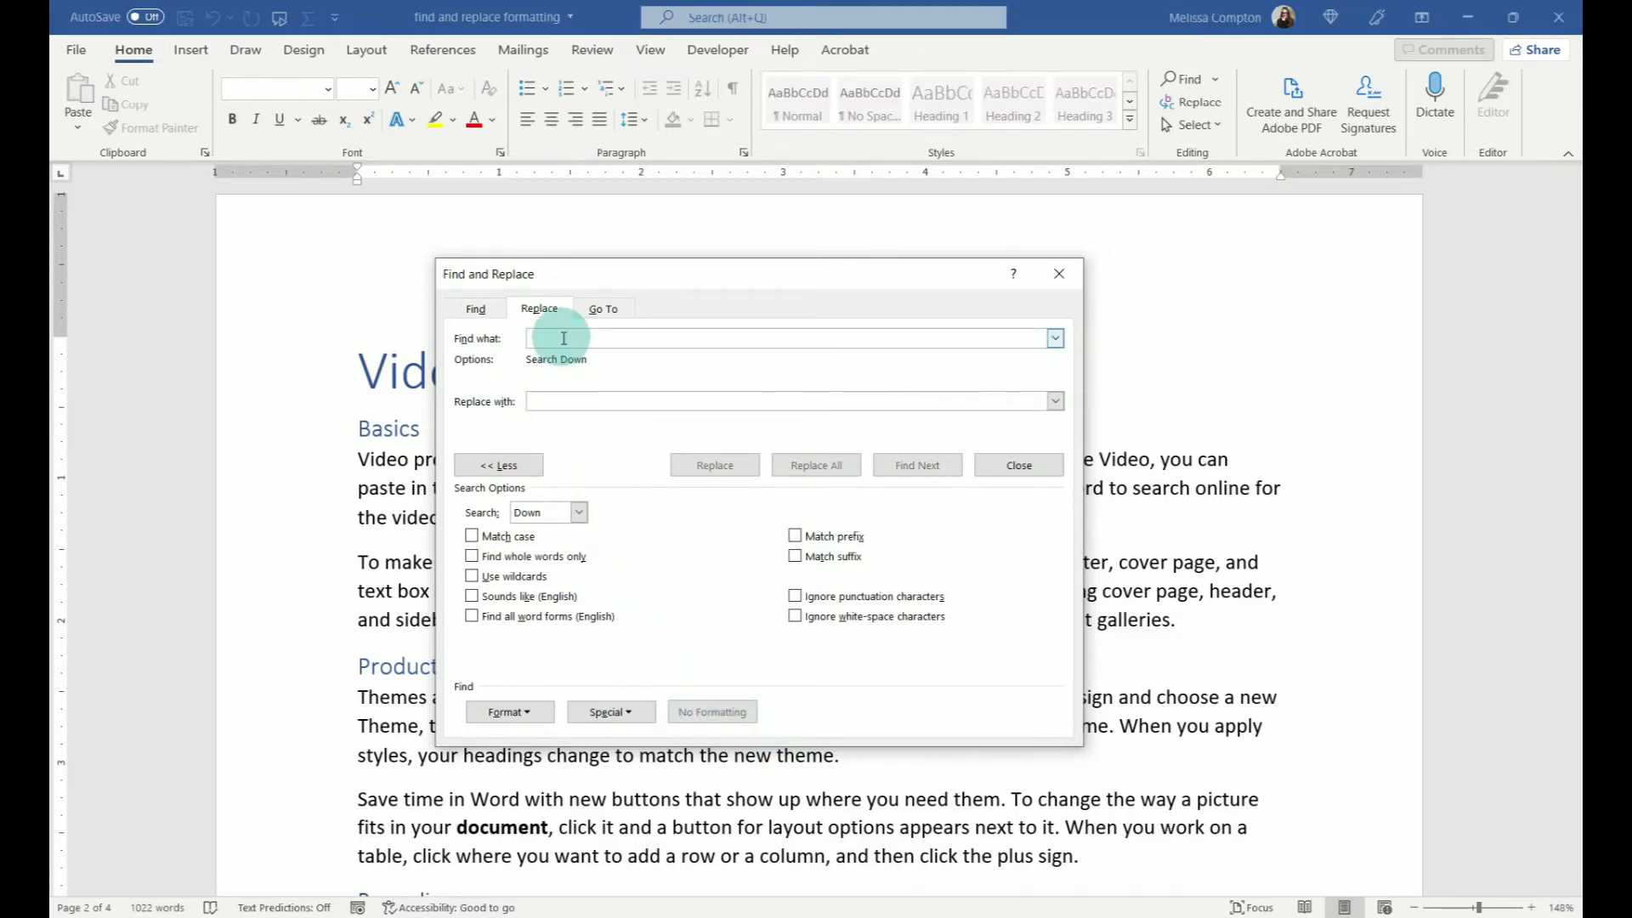
{"action": "left_click_drag", "start_coordinate": [600, 279], "coordinate": [844, 322]}
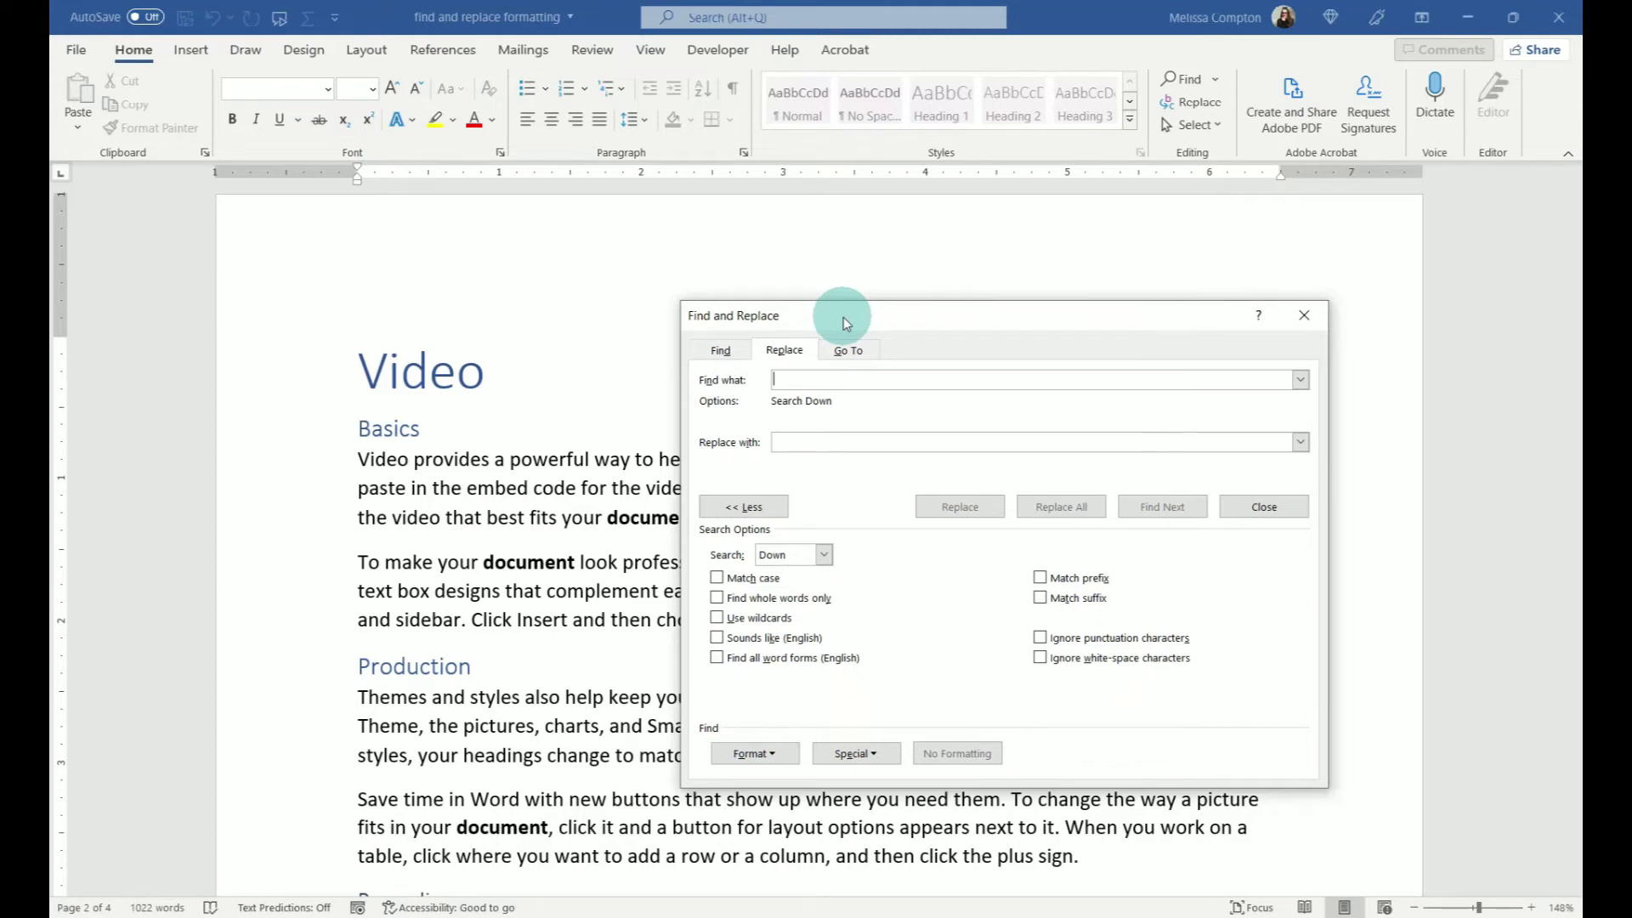
Step: Enter 'video' as the search text, leaving the replacement empty, and show its Format choices
{"action": "type", "text": "video"}
{"action": "left_click", "coordinate": [812, 437]}
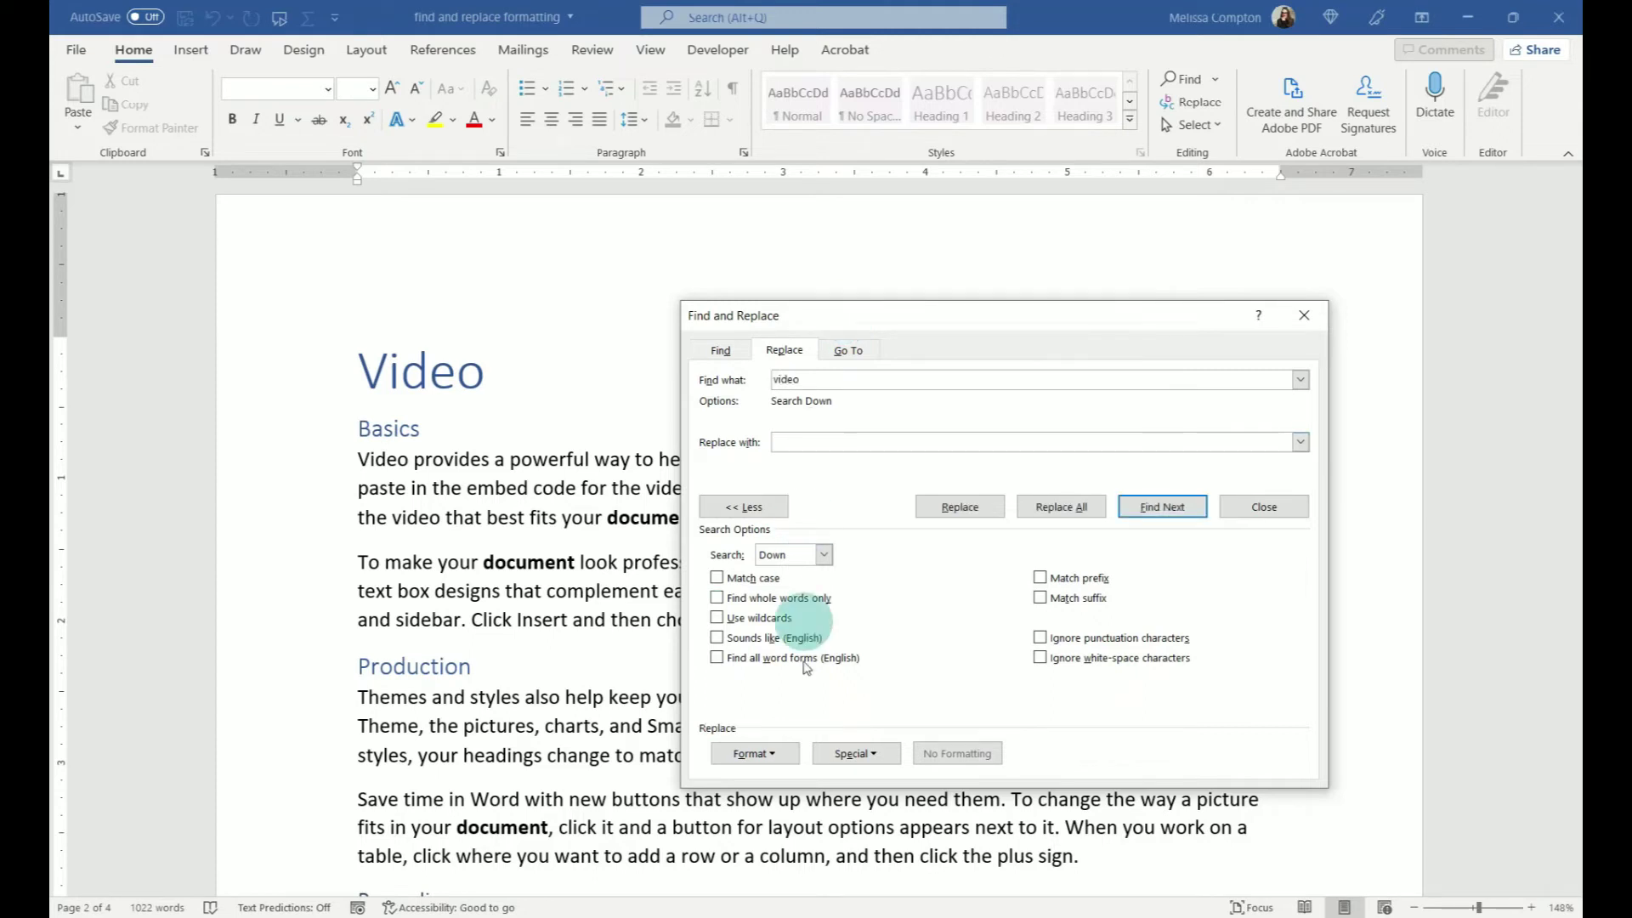
{"action": "left_click", "coordinate": [765, 754]}
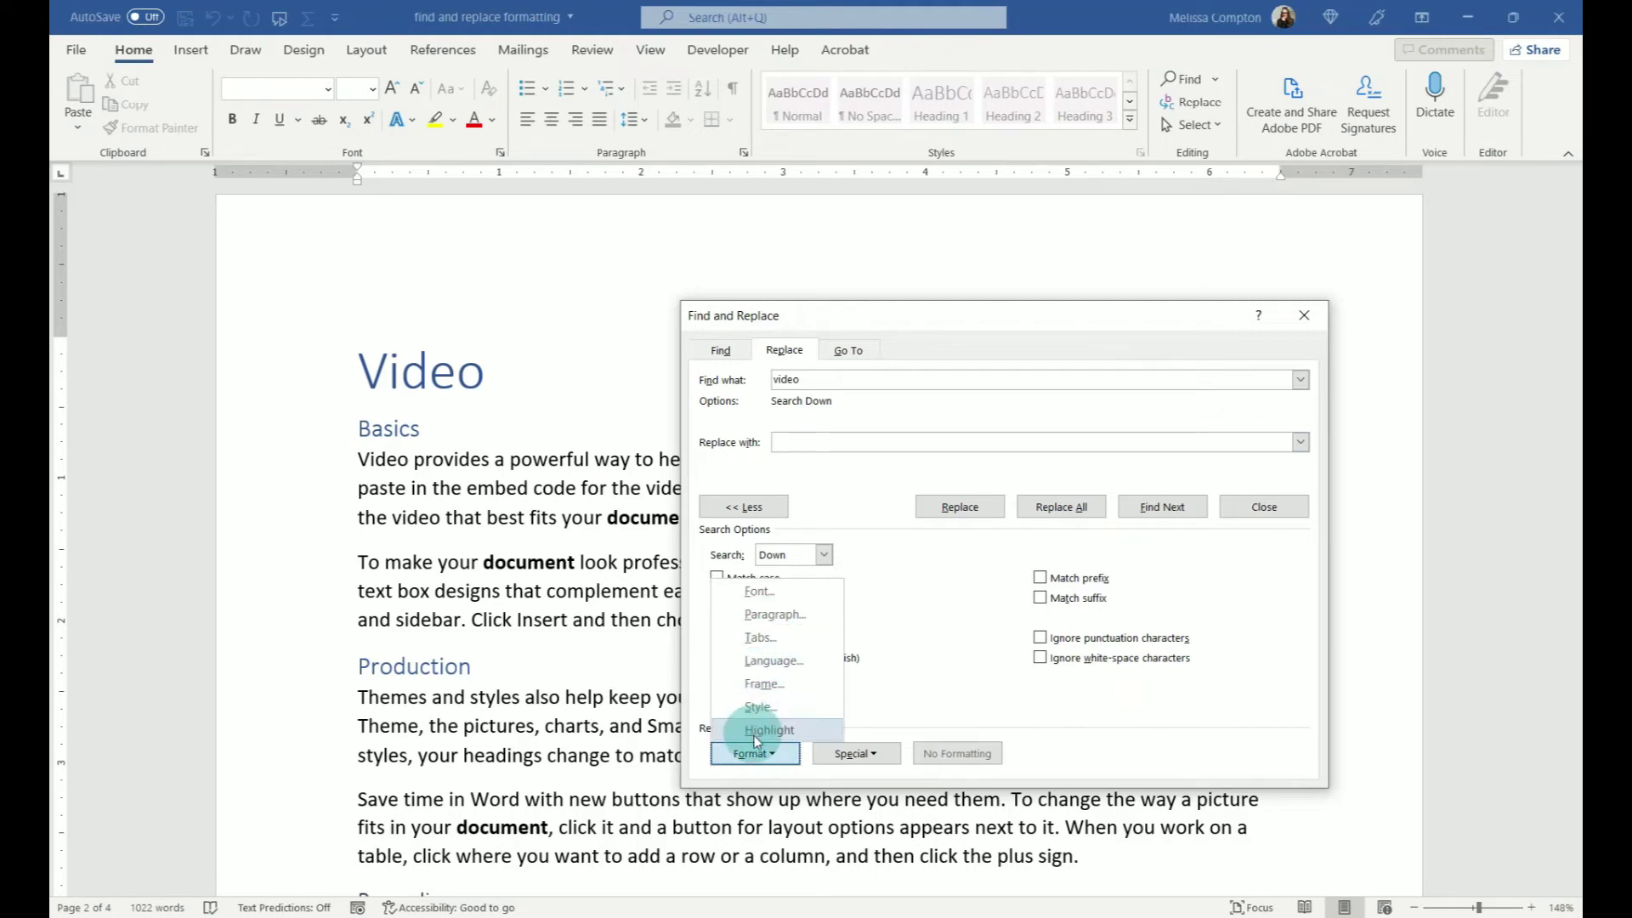
Step: Set the replacement to Highlight and replace all 17 occurrences of 'video' in yellow
{"action": "left_click", "coordinate": [762, 730]}
{"action": "left_click", "coordinate": [1074, 507]}
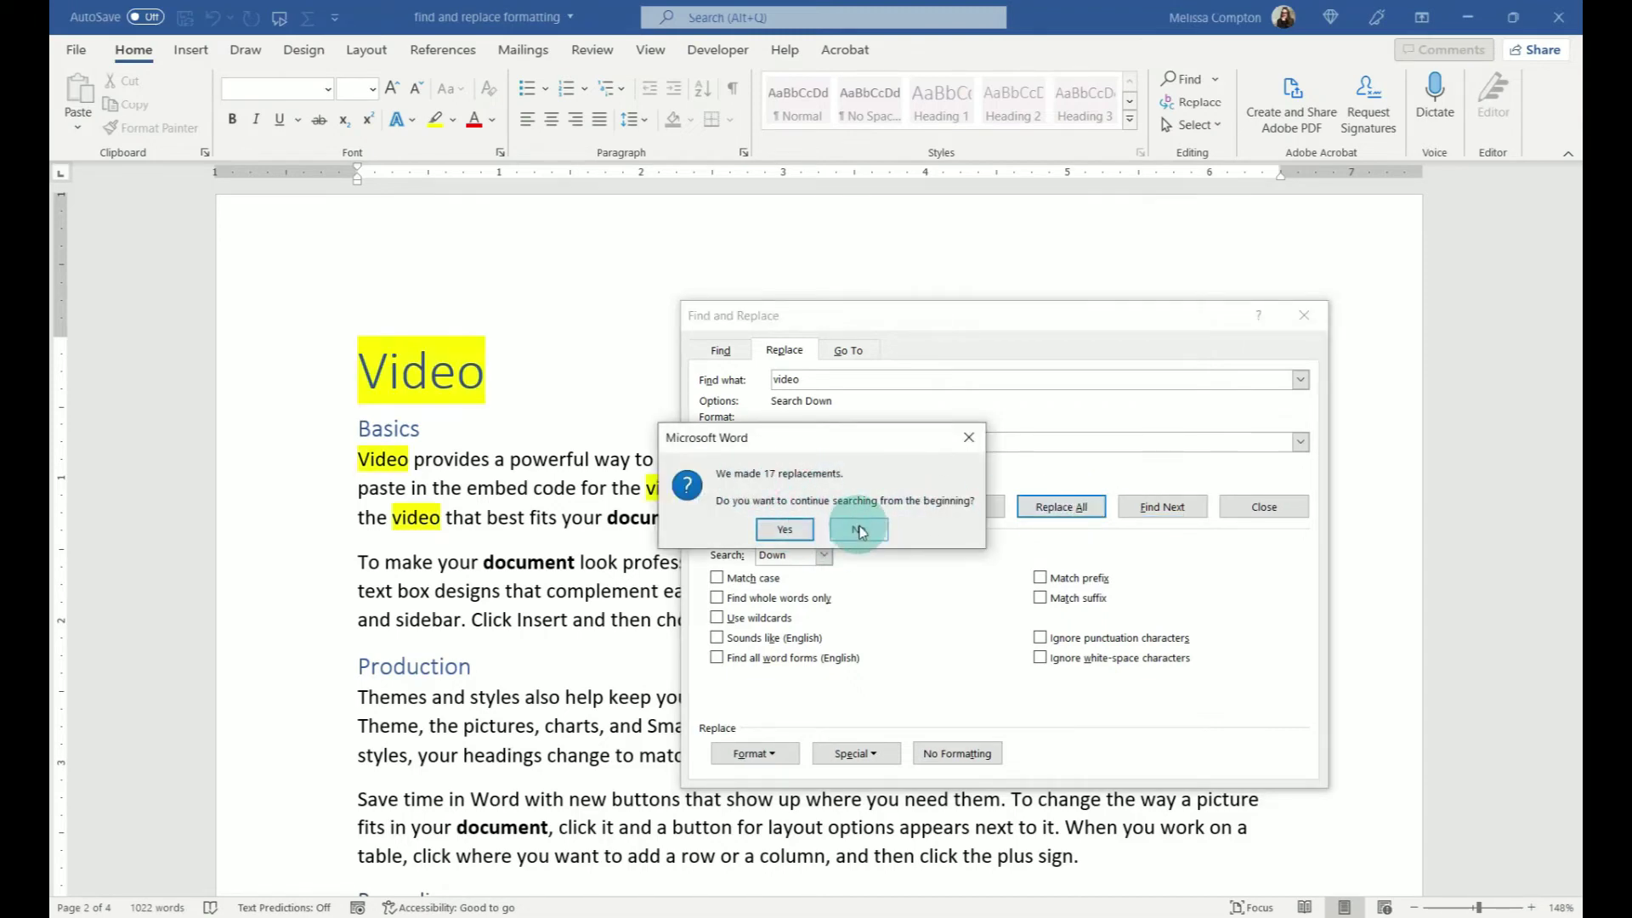
{"action": "left_click", "coordinate": [860, 531]}
Step: Move the dialog aside and scroll from the Video heading to review the highlighted text
{"action": "left_click_drag", "start_coordinate": [958, 328], "coordinate": [1156, 262]}
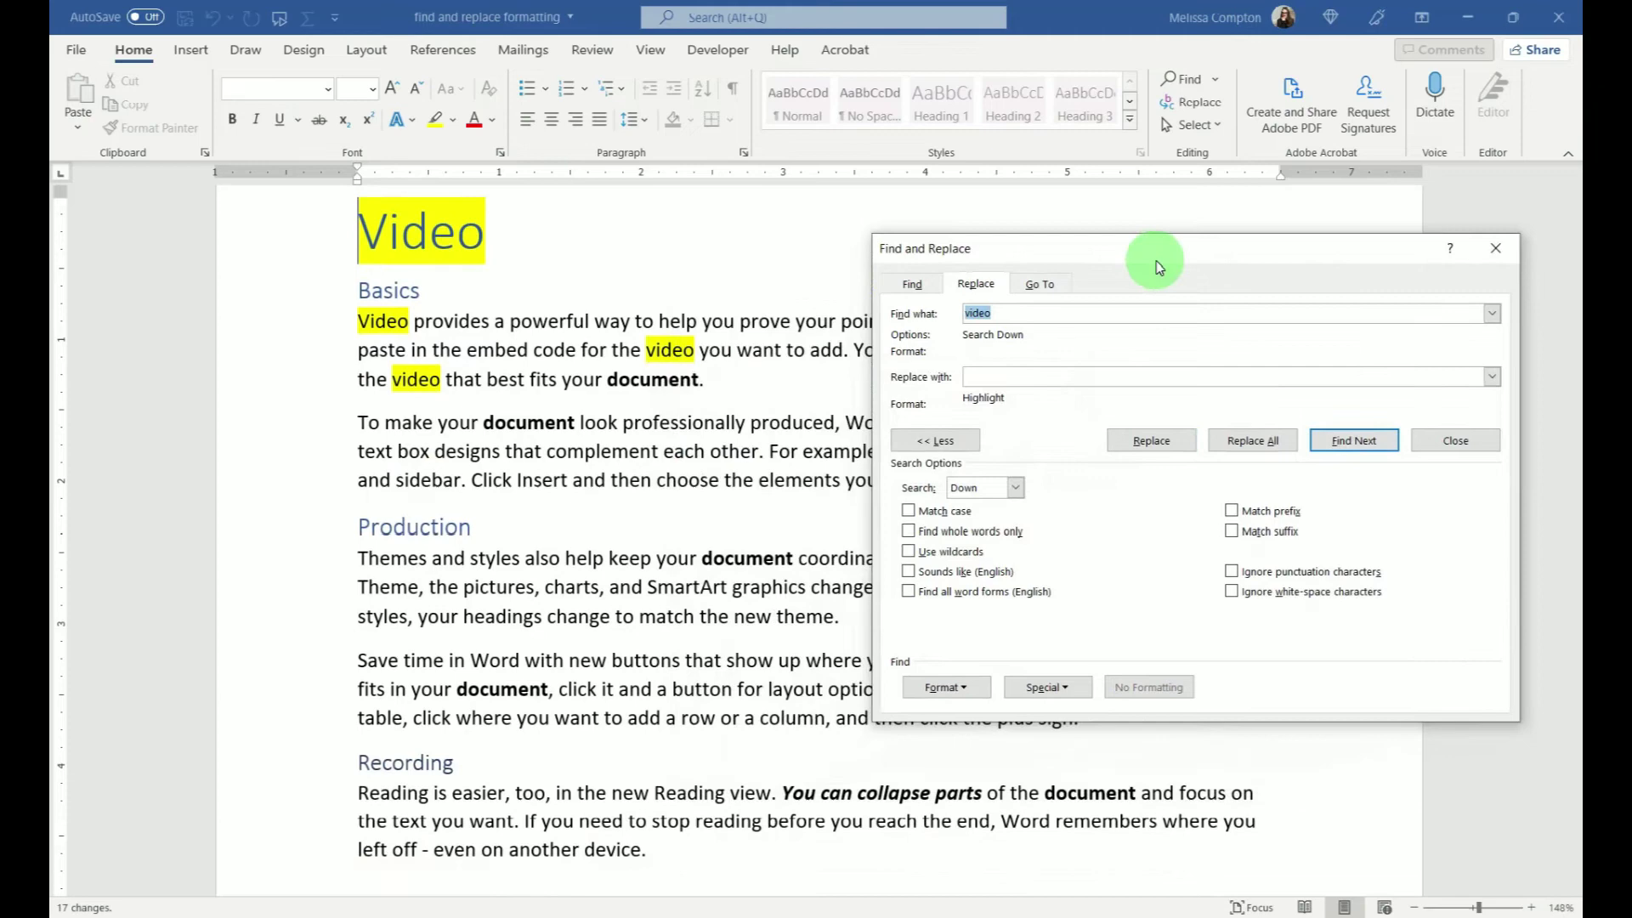
{"action": "left_click", "coordinate": [339, 253]}
{"action": "scroll", "coordinate": [592, 556], "scroll_direction": "down", "scroll_amount": 5}
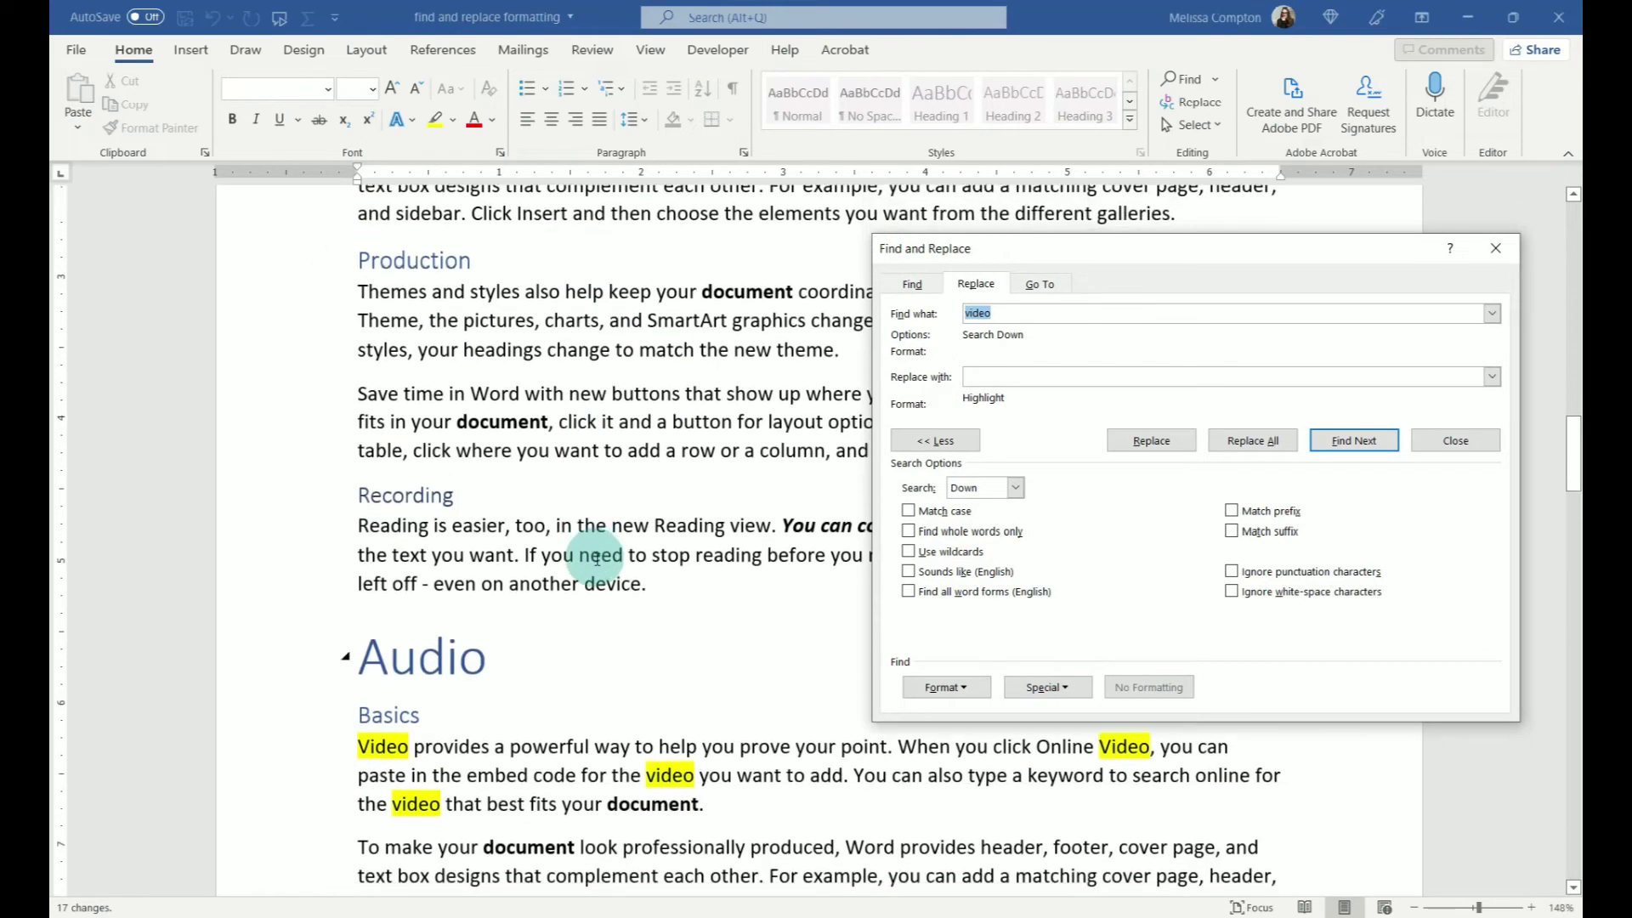
{"action": "scroll", "coordinate": [510, 629], "scroll_direction": "down", "scroll_amount": 3}
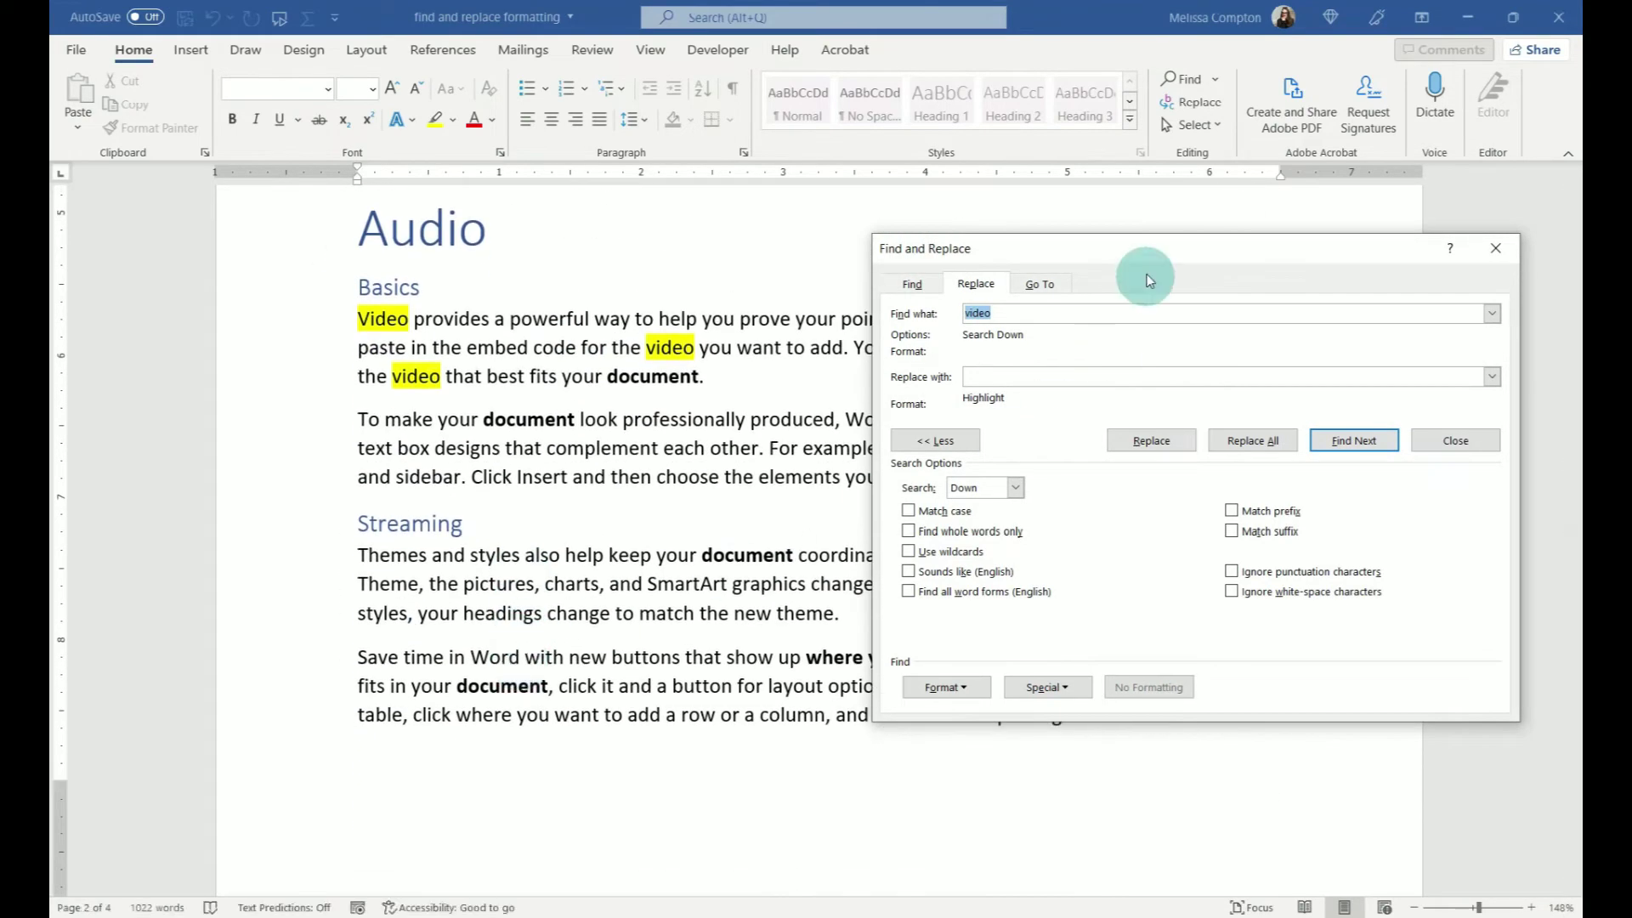
{"action": "left_click_drag", "start_coordinate": [1144, 258], "coordinate": [667, 290]}
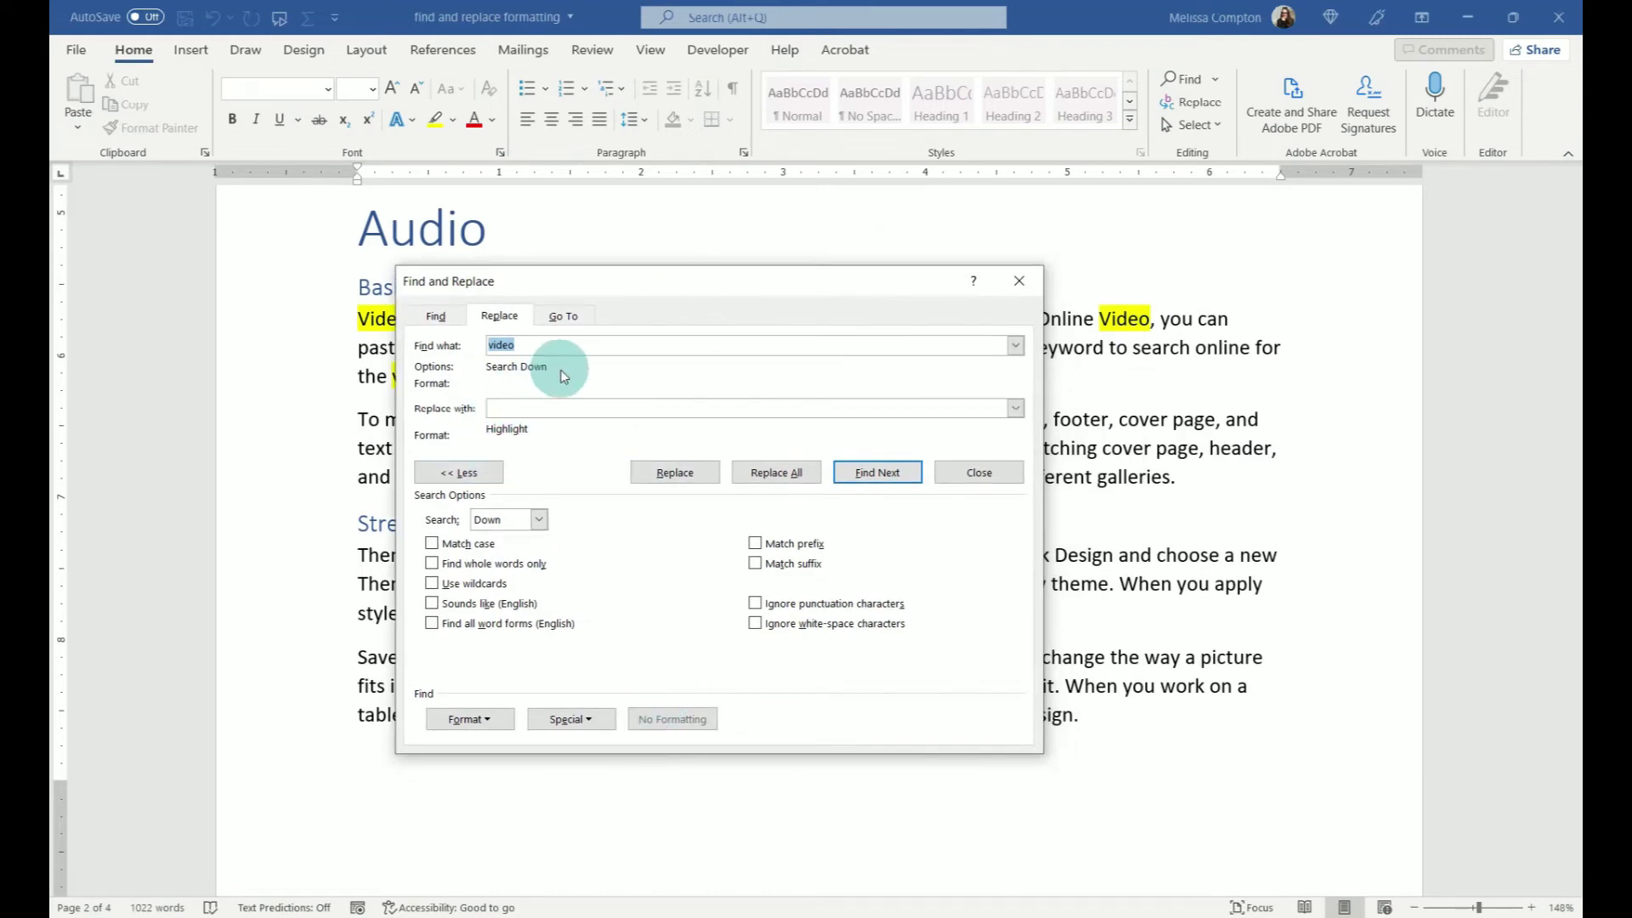
Step: Delete 'video' from Find what and remove the highlight from the replacement formatting
{"action": "key", "text": "Delete"}
{"action": "left_click", "coordinate": [541, 408]}
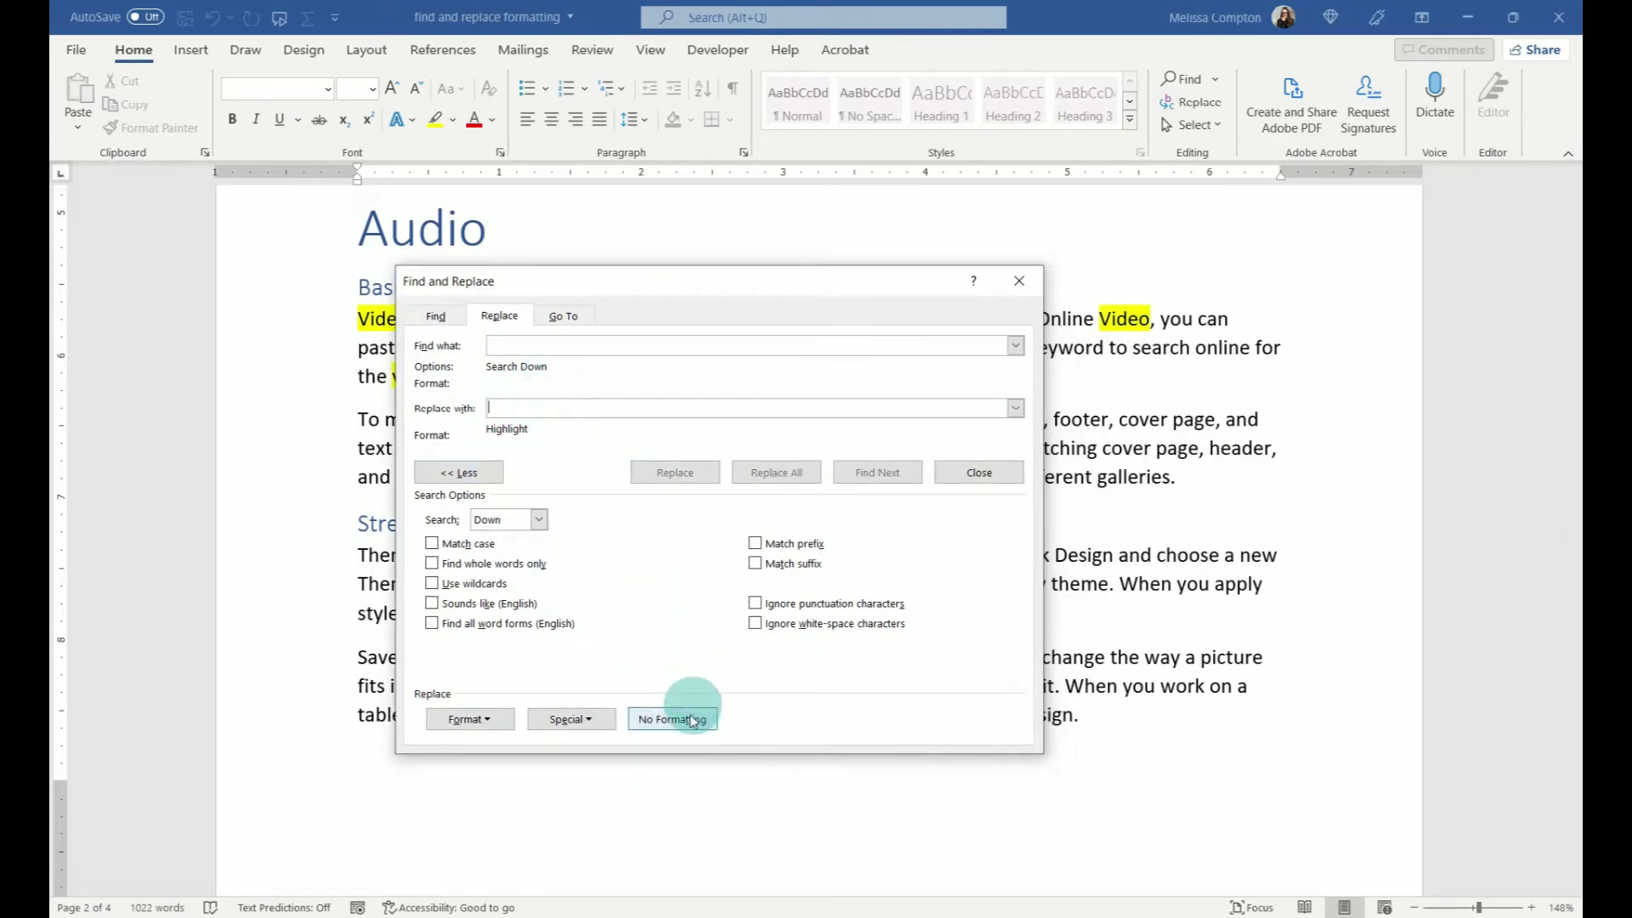
{"action": "left_click", "coordinate": [688, 720]}
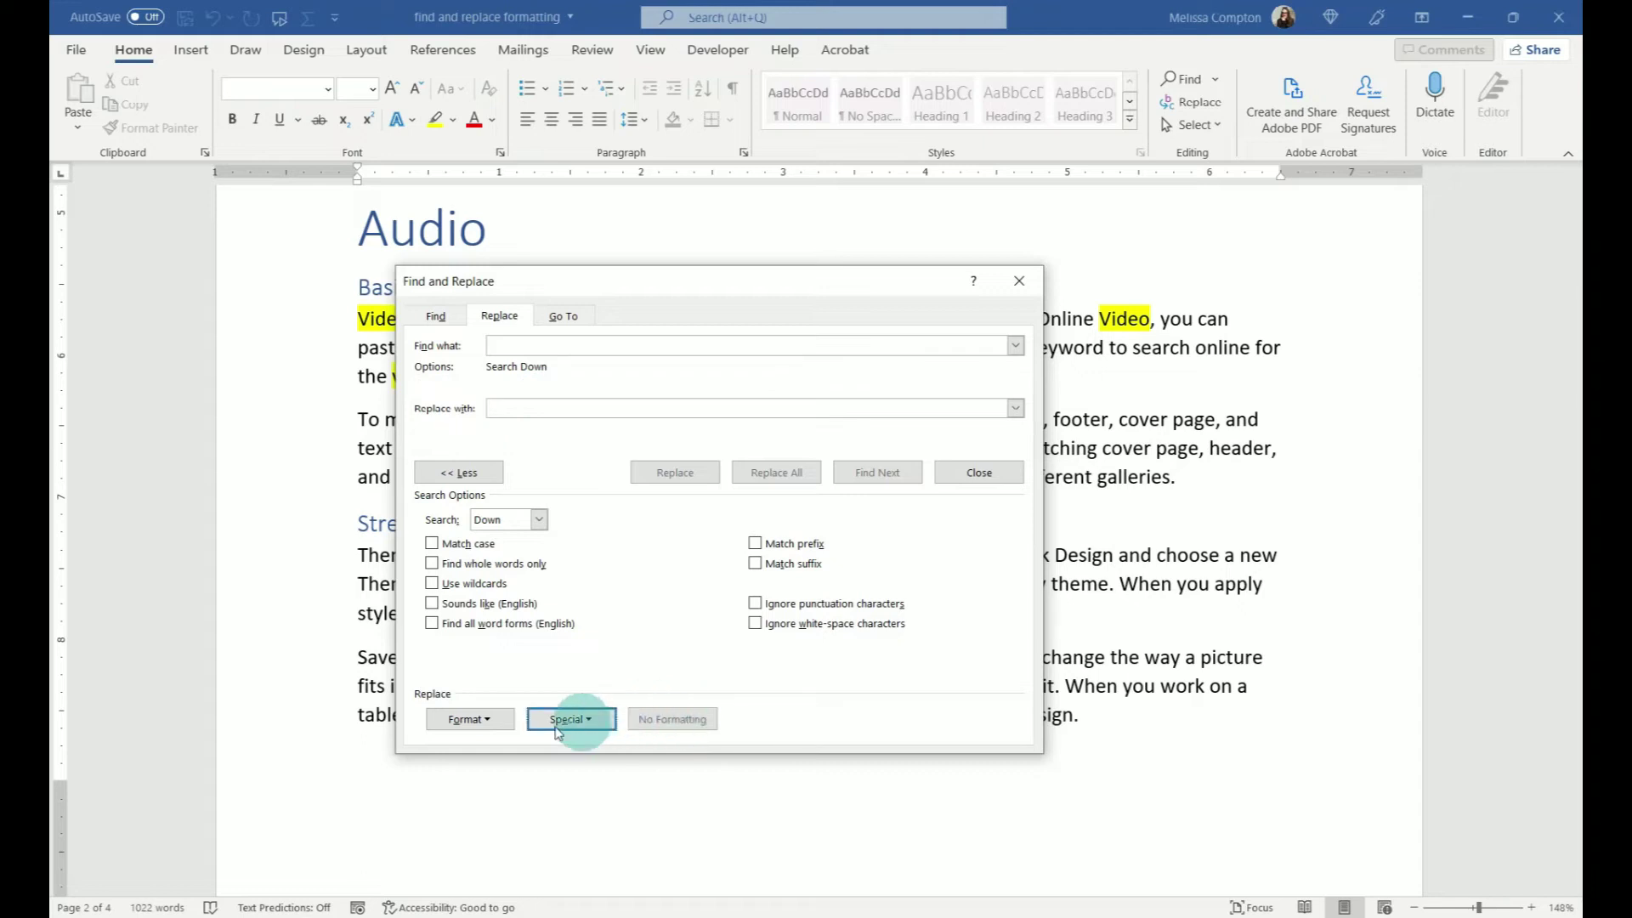
Step: Open the Paragraph, Tabs and Language format dialogs and cancel each without changes
{"action": "left_click", "coordinate": [489, 720]}
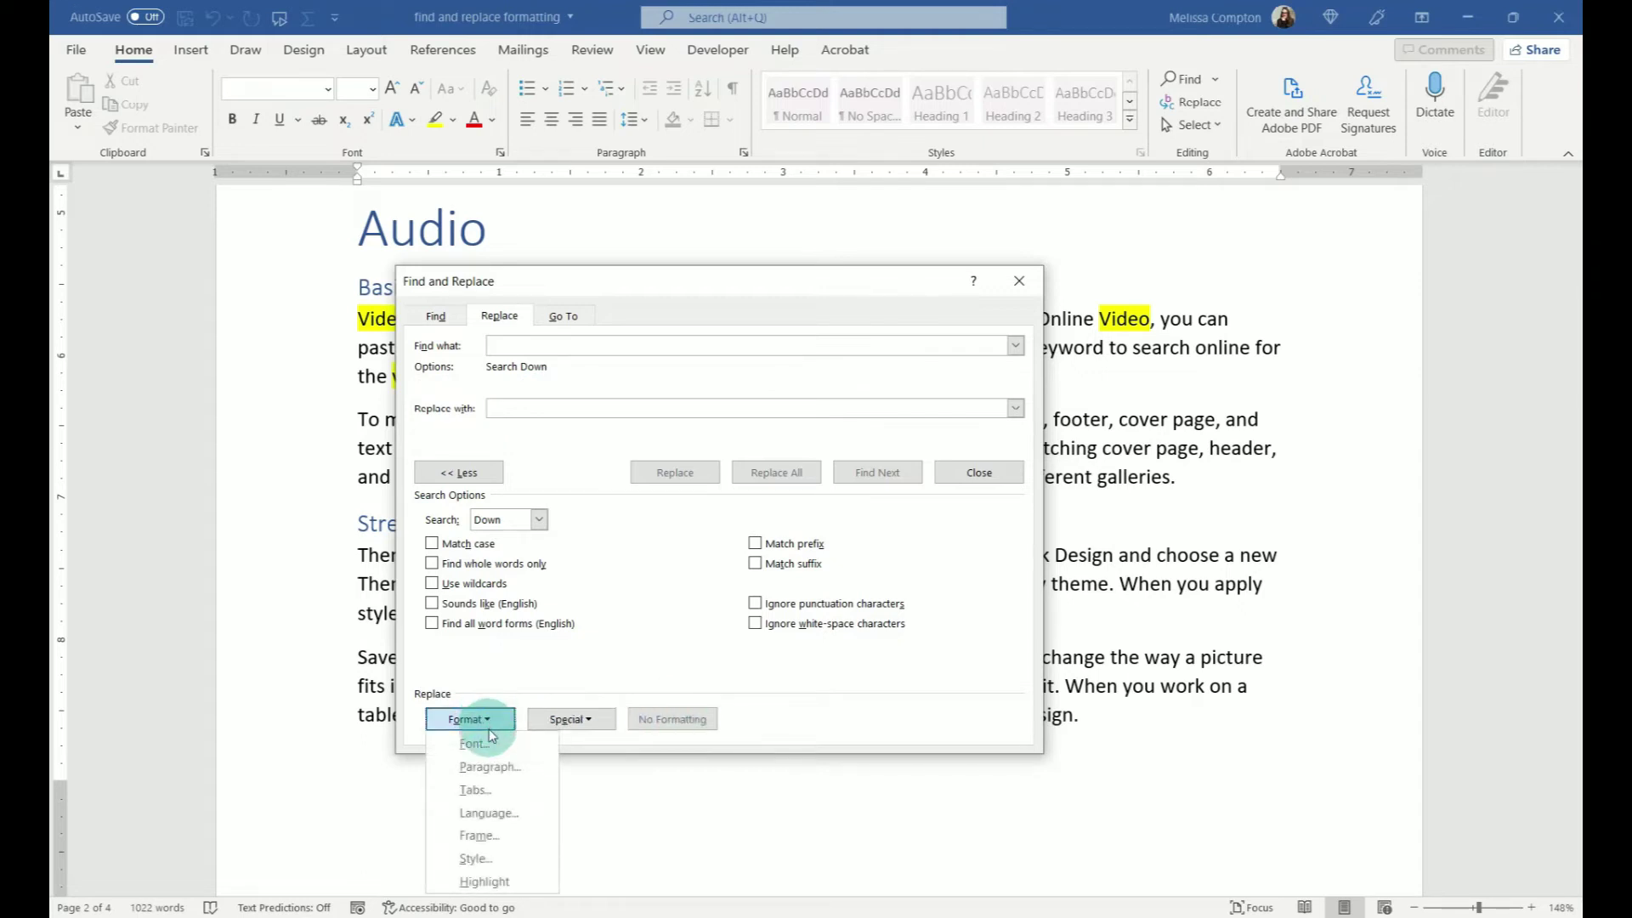
{"action": "left_click", "coordinate": [489, 766]}
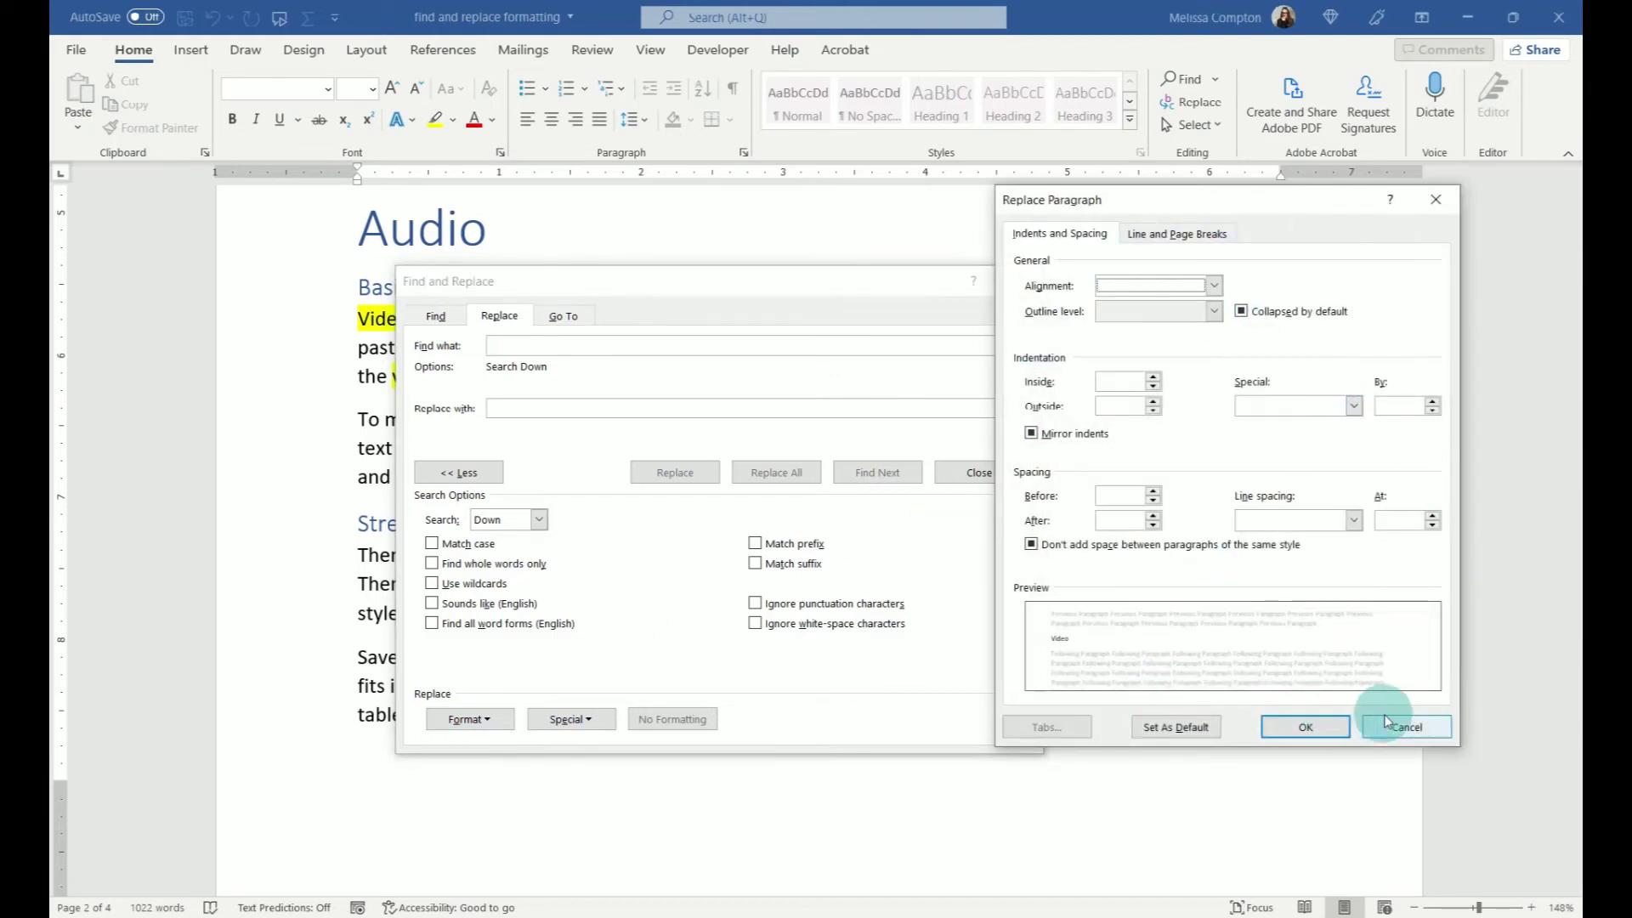
{"action": "left_click", "coordinate": [1423, 731]}
{"action": "left_click", "coordinate": [467, 719]}
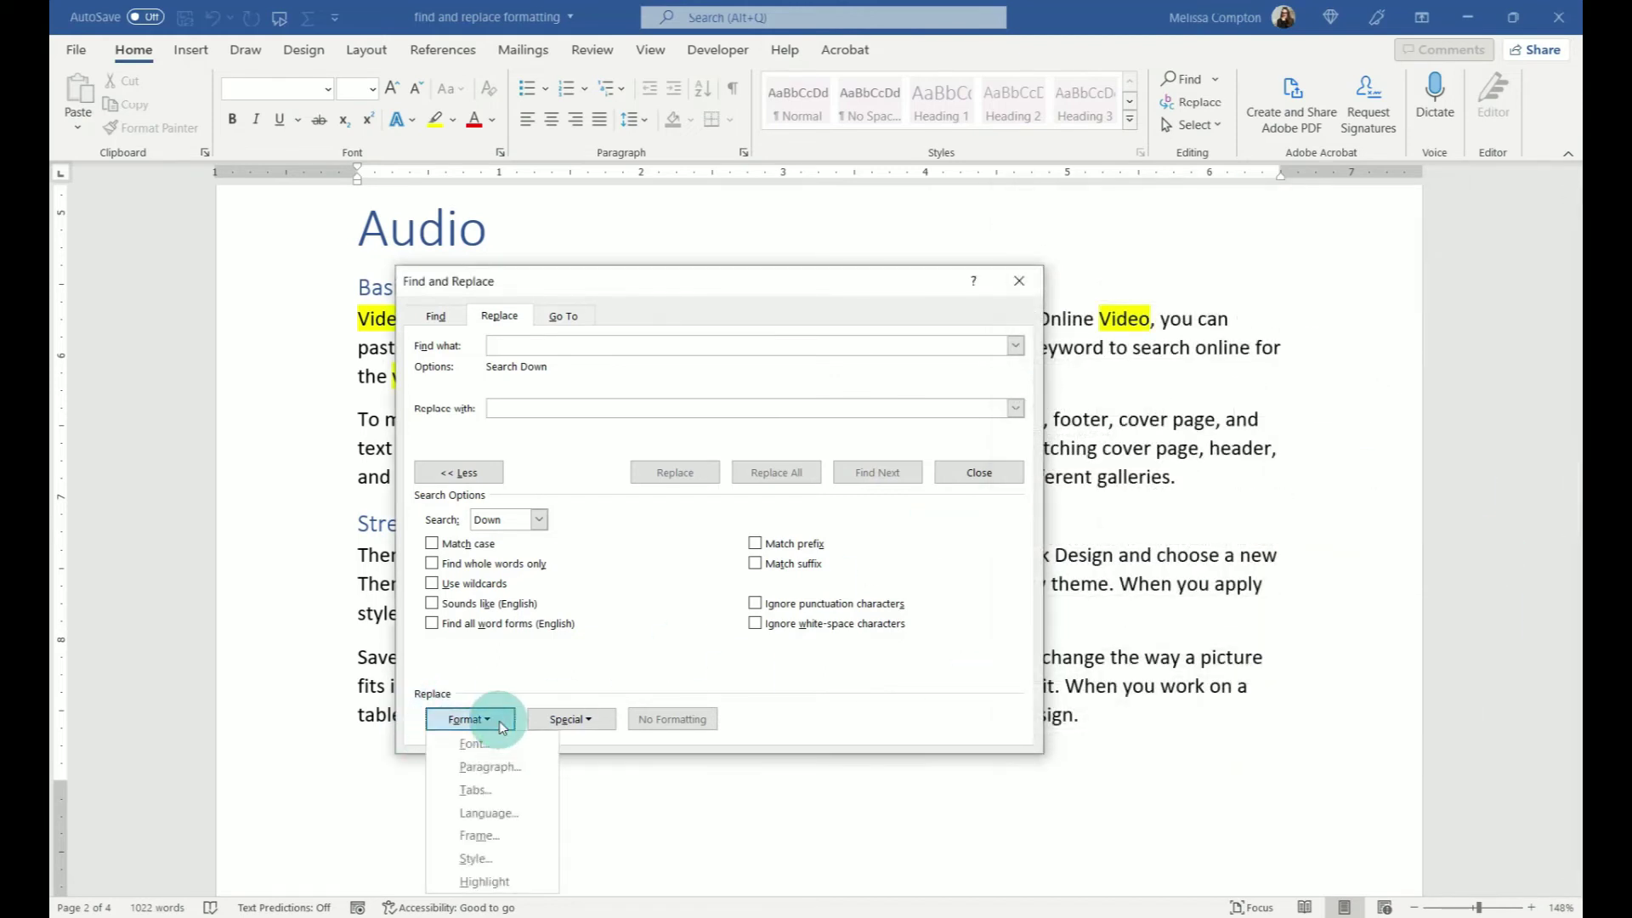
{"action": "left_click", "coordinate": [498, 789]}
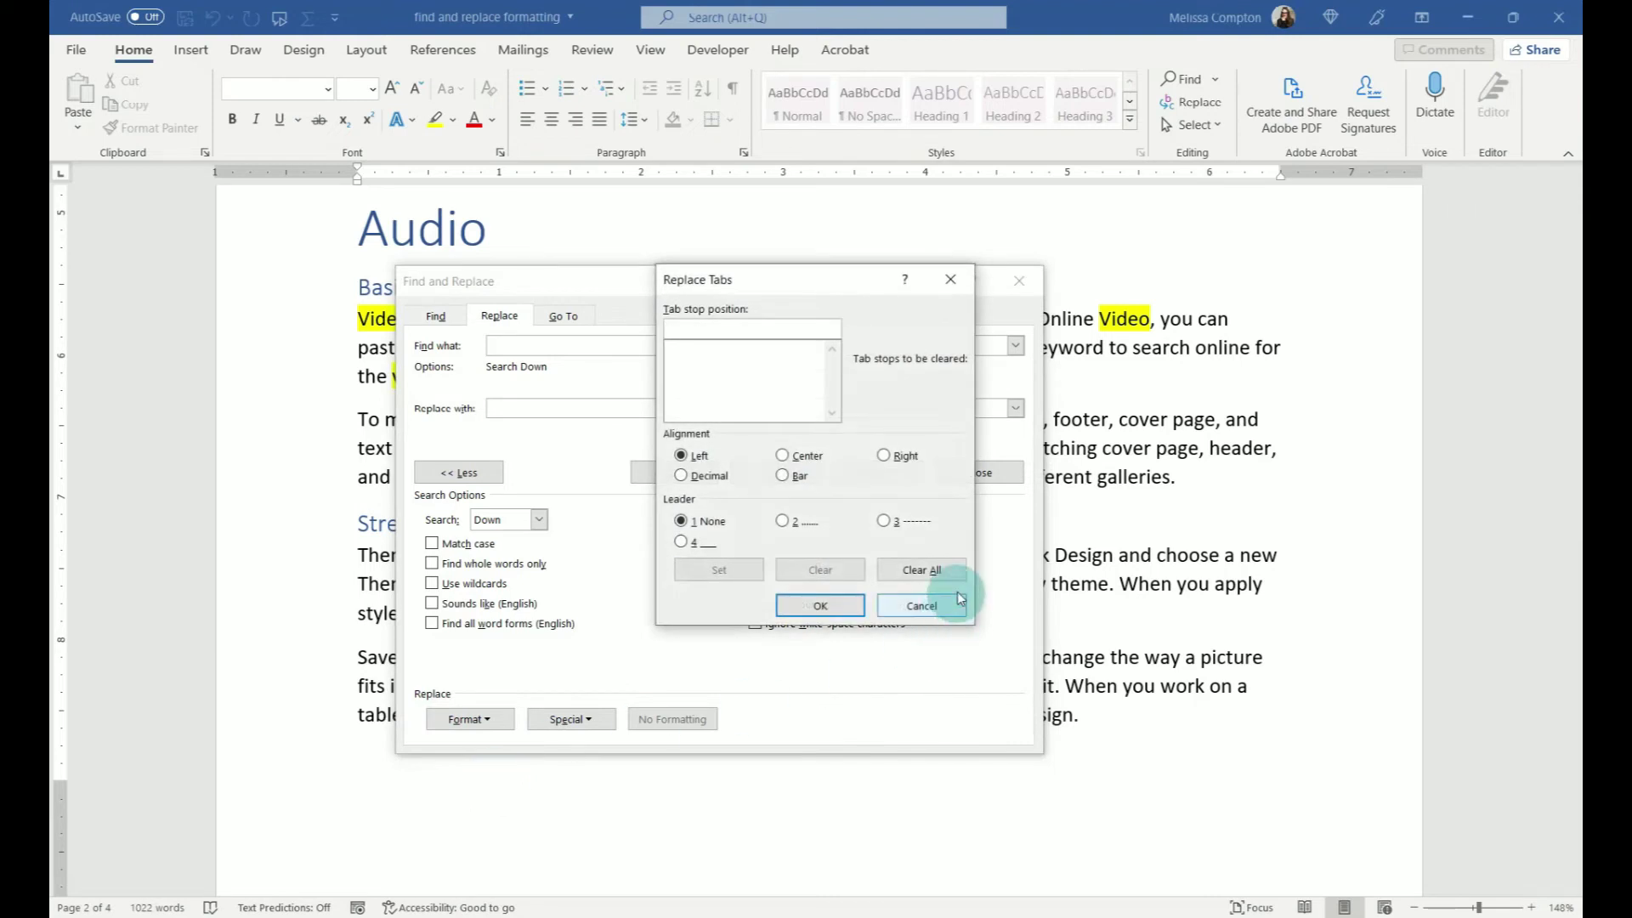
{"action": "left_click", "coordinate": [923, 600]}
{"action": "left_click", "coordinate": [473, 718]}
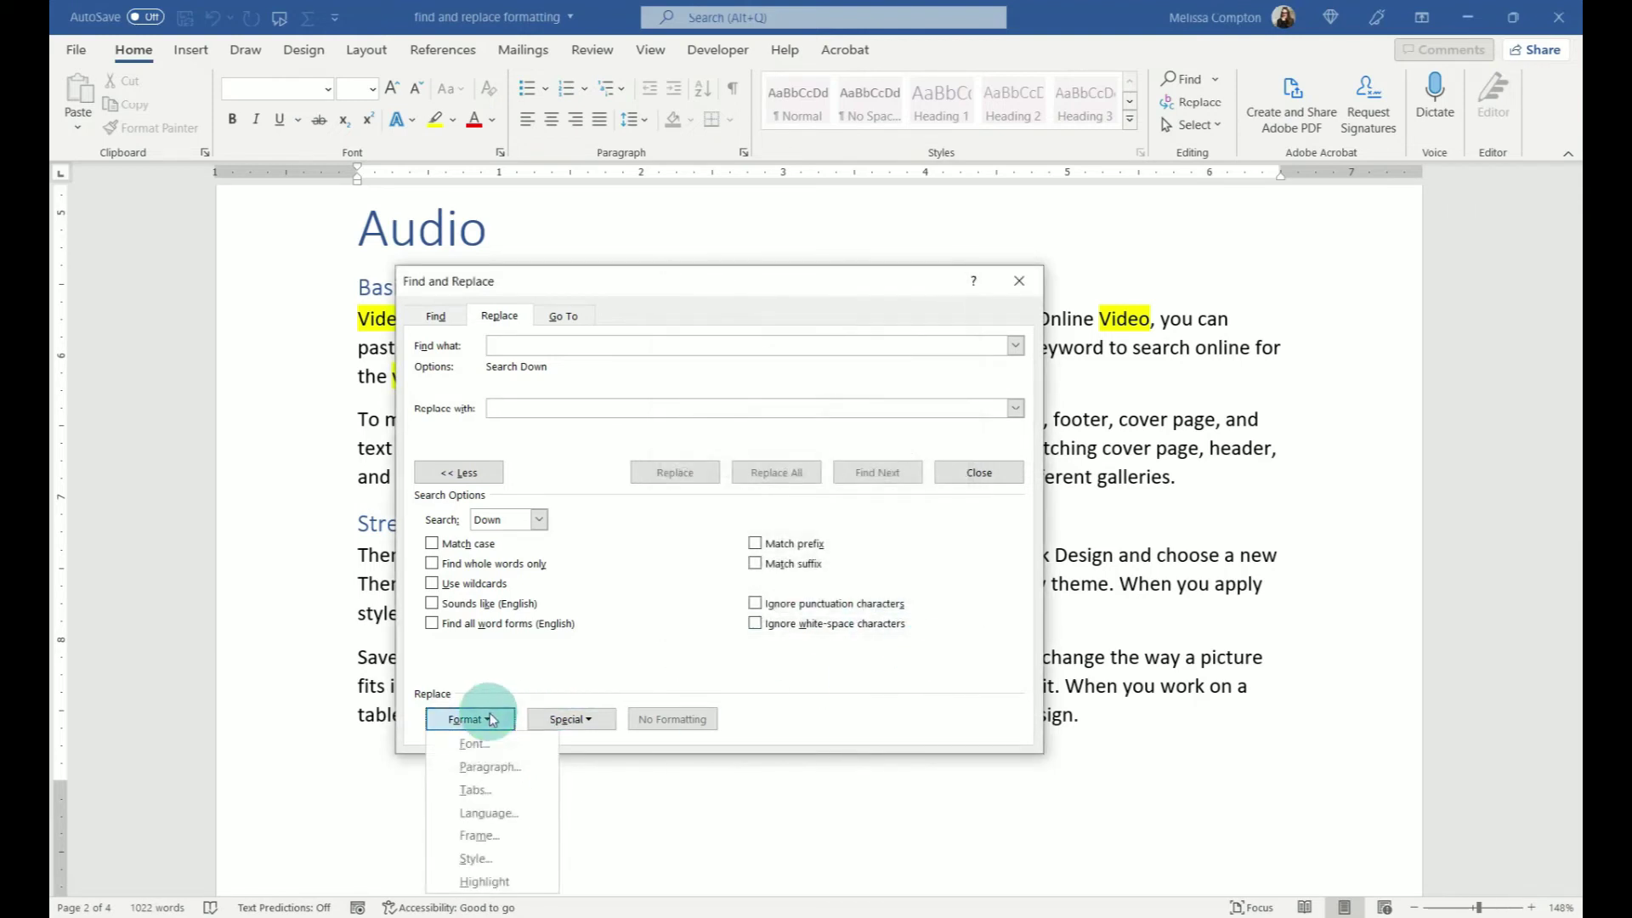
{"action": "left_click", "coordinate": [487, 813]}
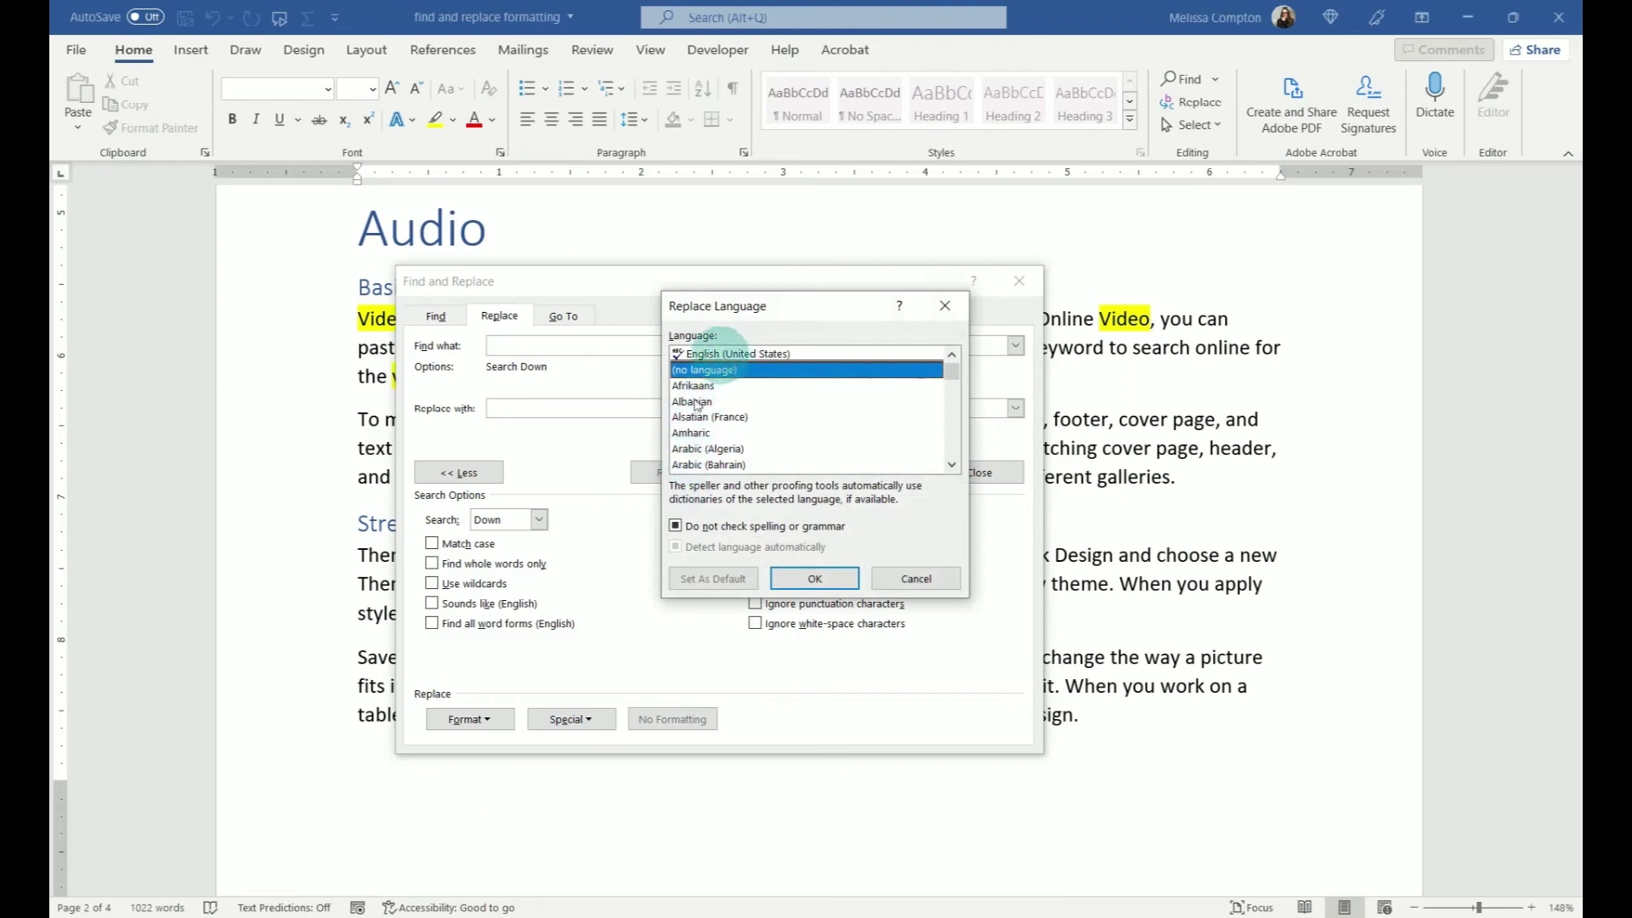
{"action": "left_click", "coordinate": [918, 579]}
Step: Open the Frame and Style format dialogs and cancel each without changes
{"action": "left_click", "coordinate": [471, 719]}
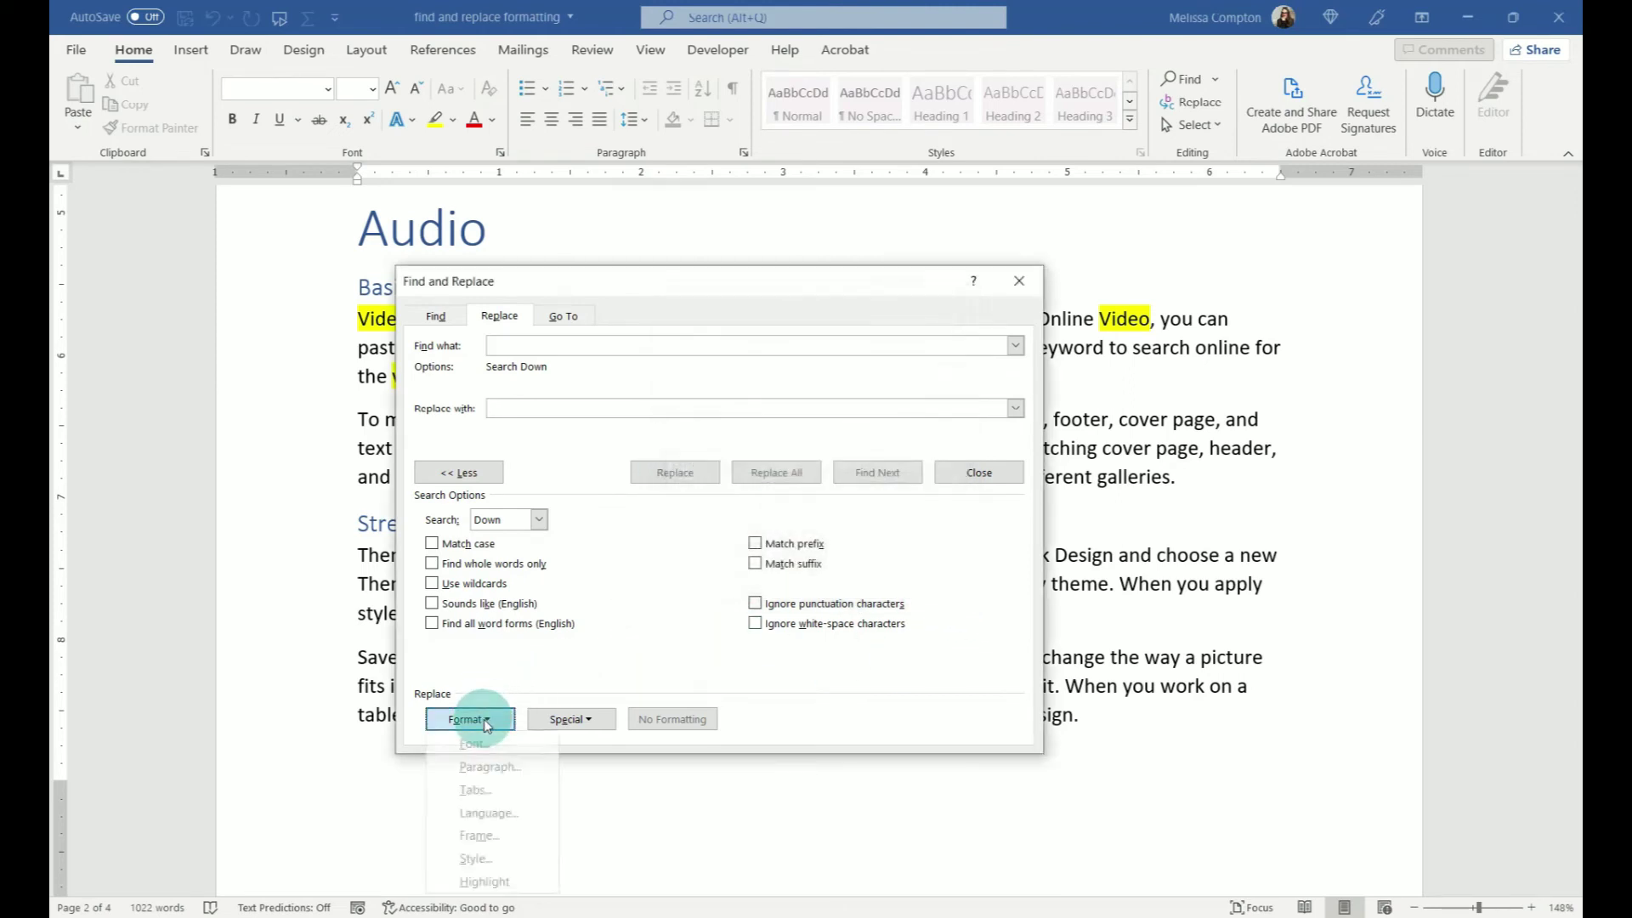
{"action": "left_click", "coordinate": [489, 814]}
{"action": "left_click", "coordinate": [491, 836]}
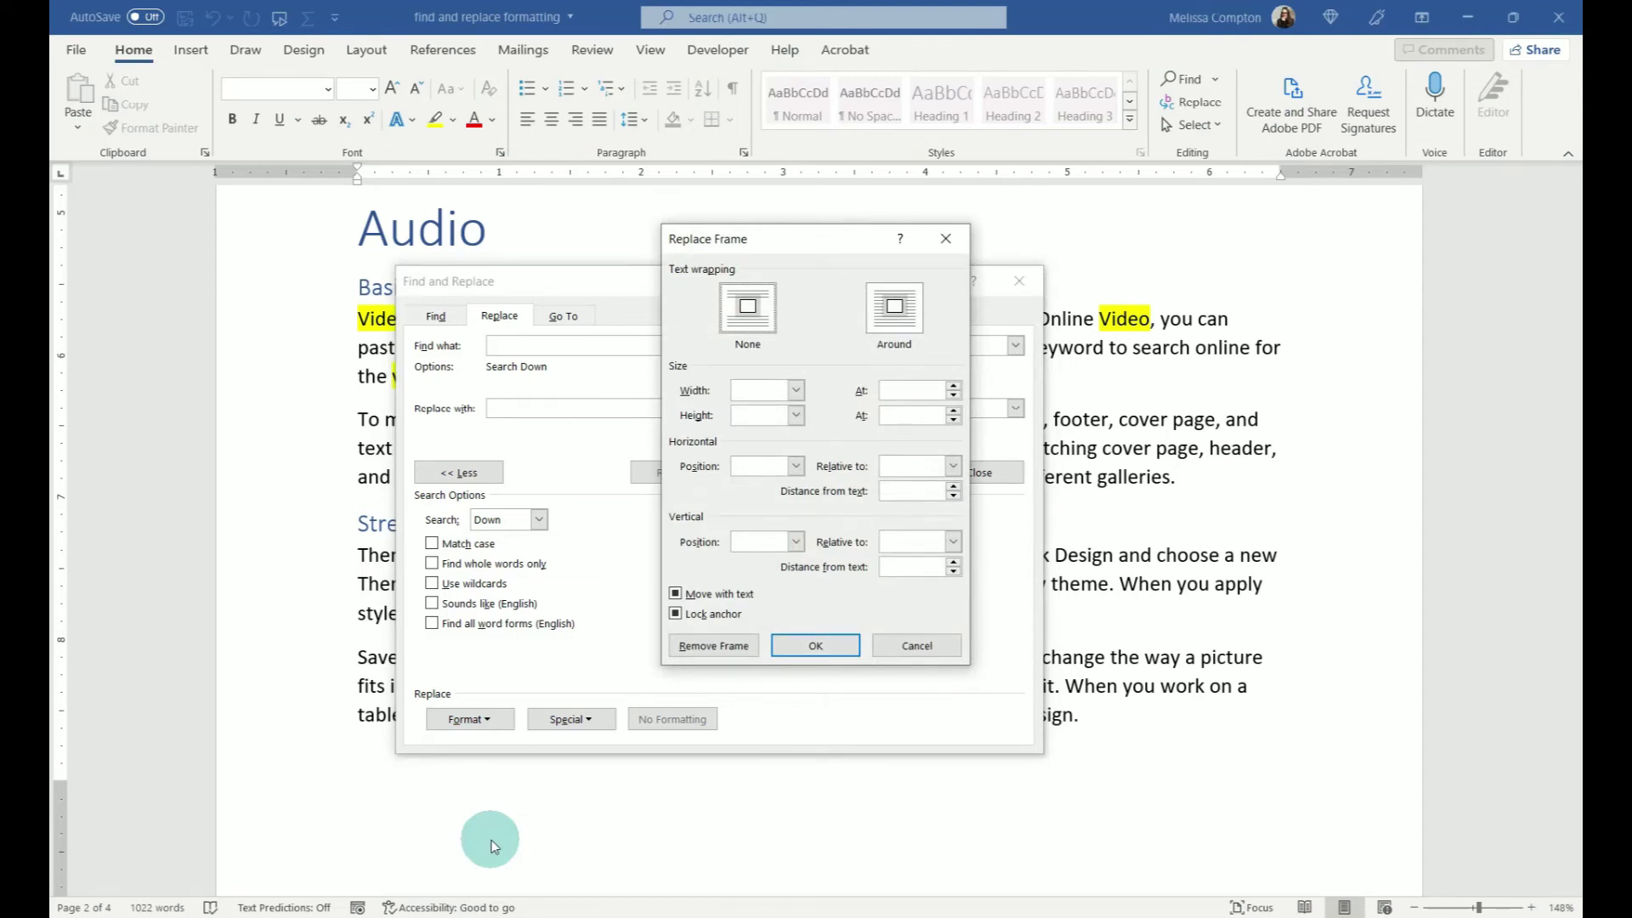
{"action": "left_click", "coordinate": [926, 649]}
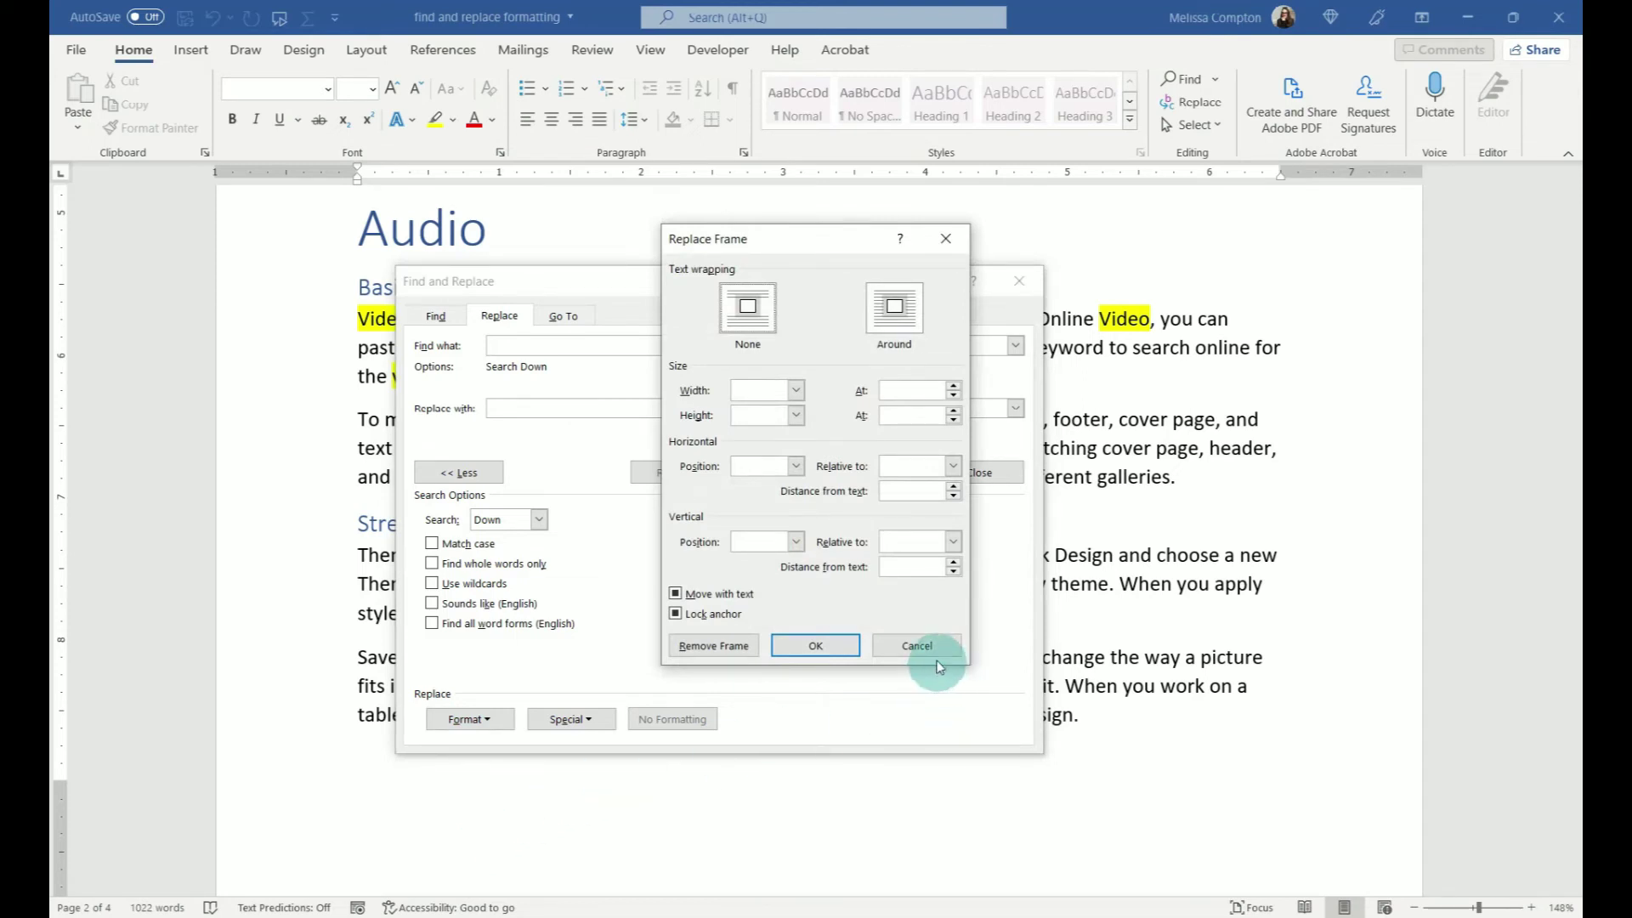
{"action": "left_click", "coordinate": [467, 719]}
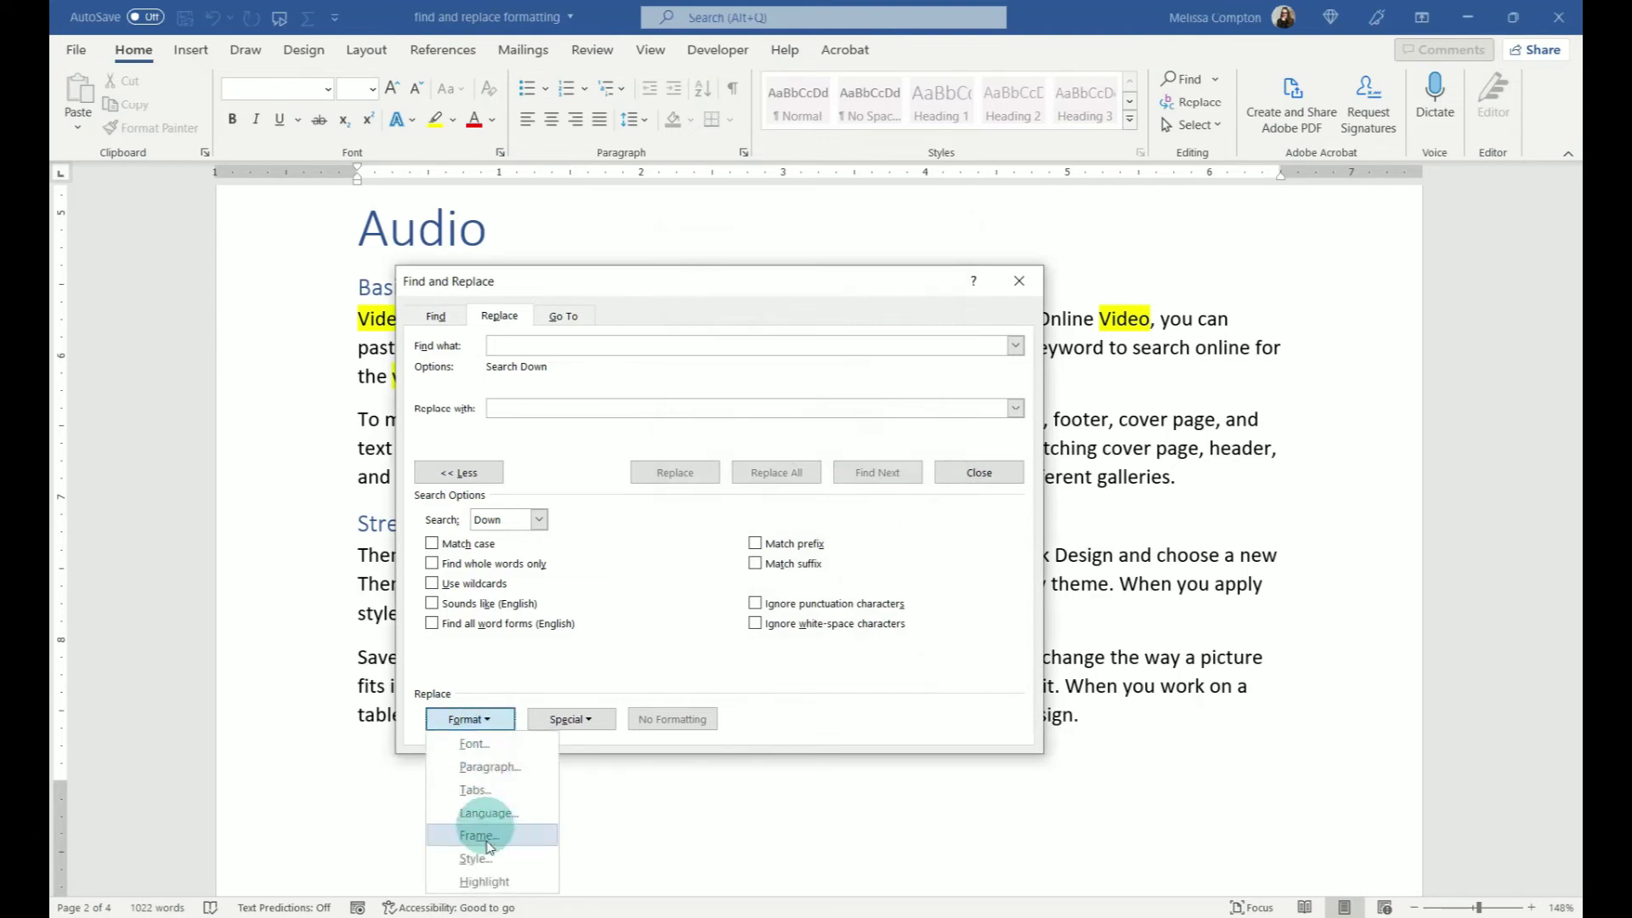
{"action": "left_click", "coordinate": [481, 859]}
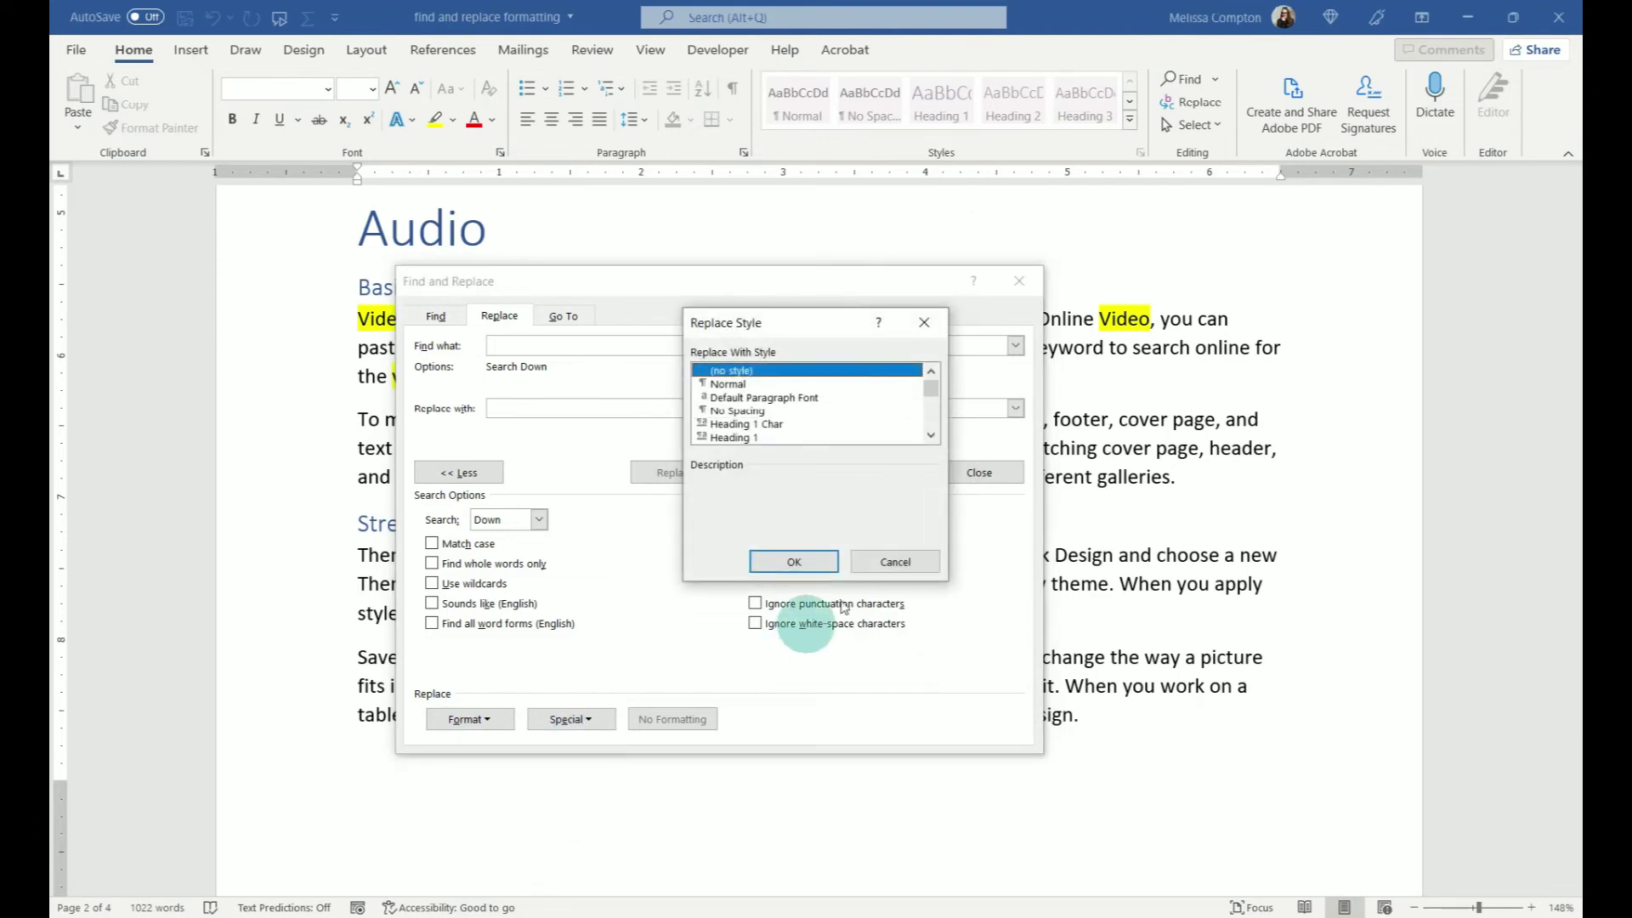
{"action": "left_click", "coordinate": [895, 562]}
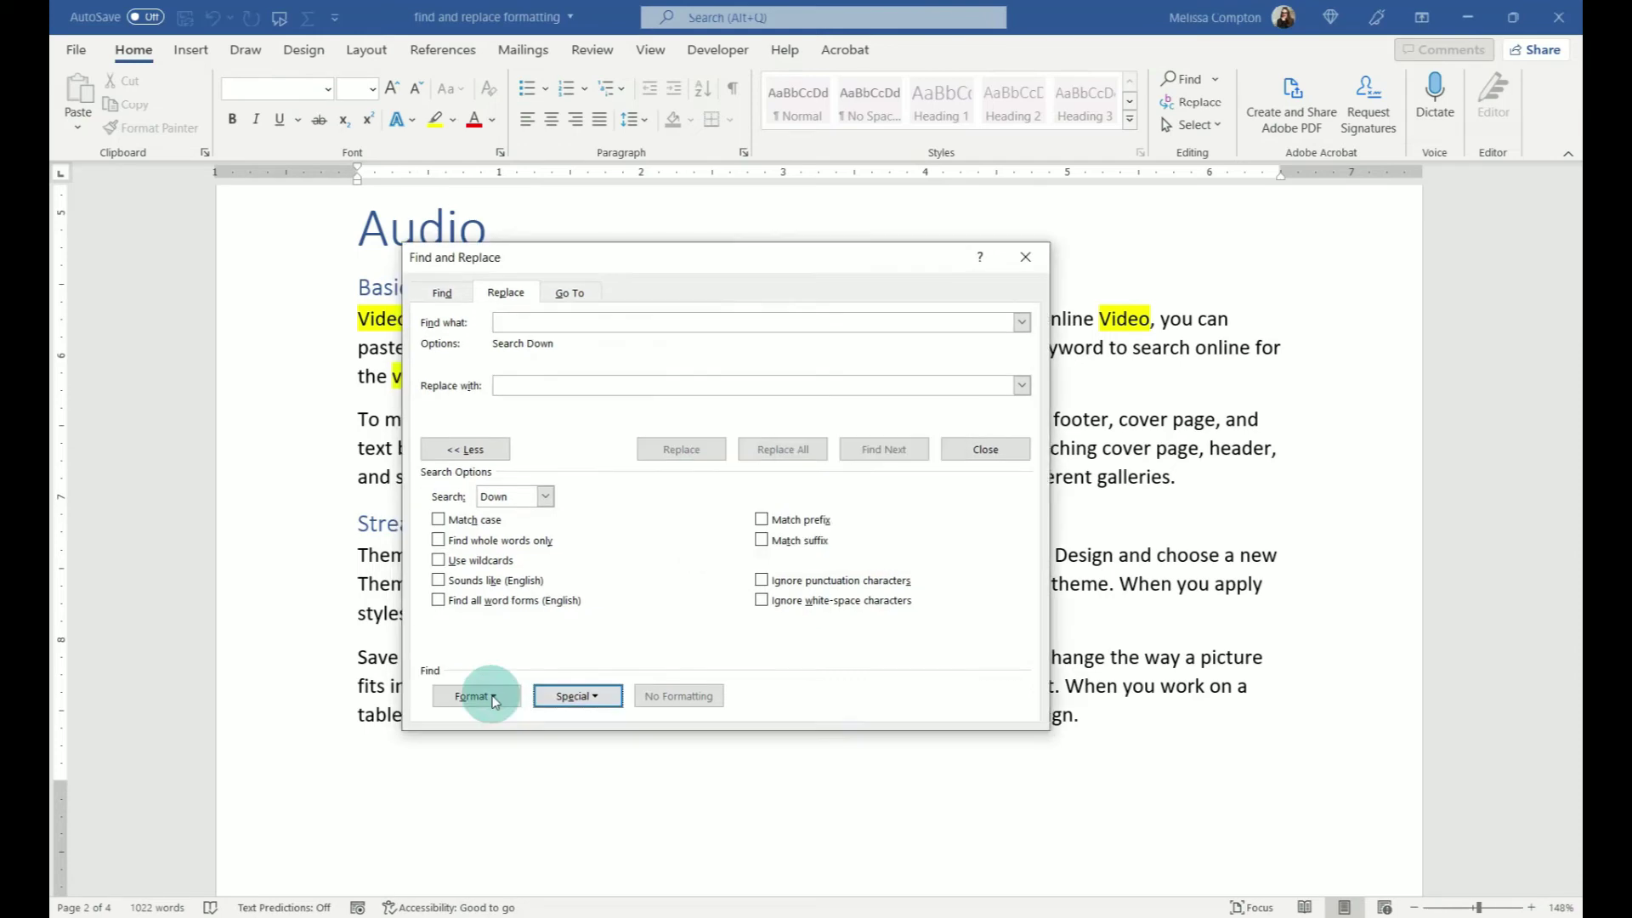
{"action": "left_click", "coordinate": [493, 699]}
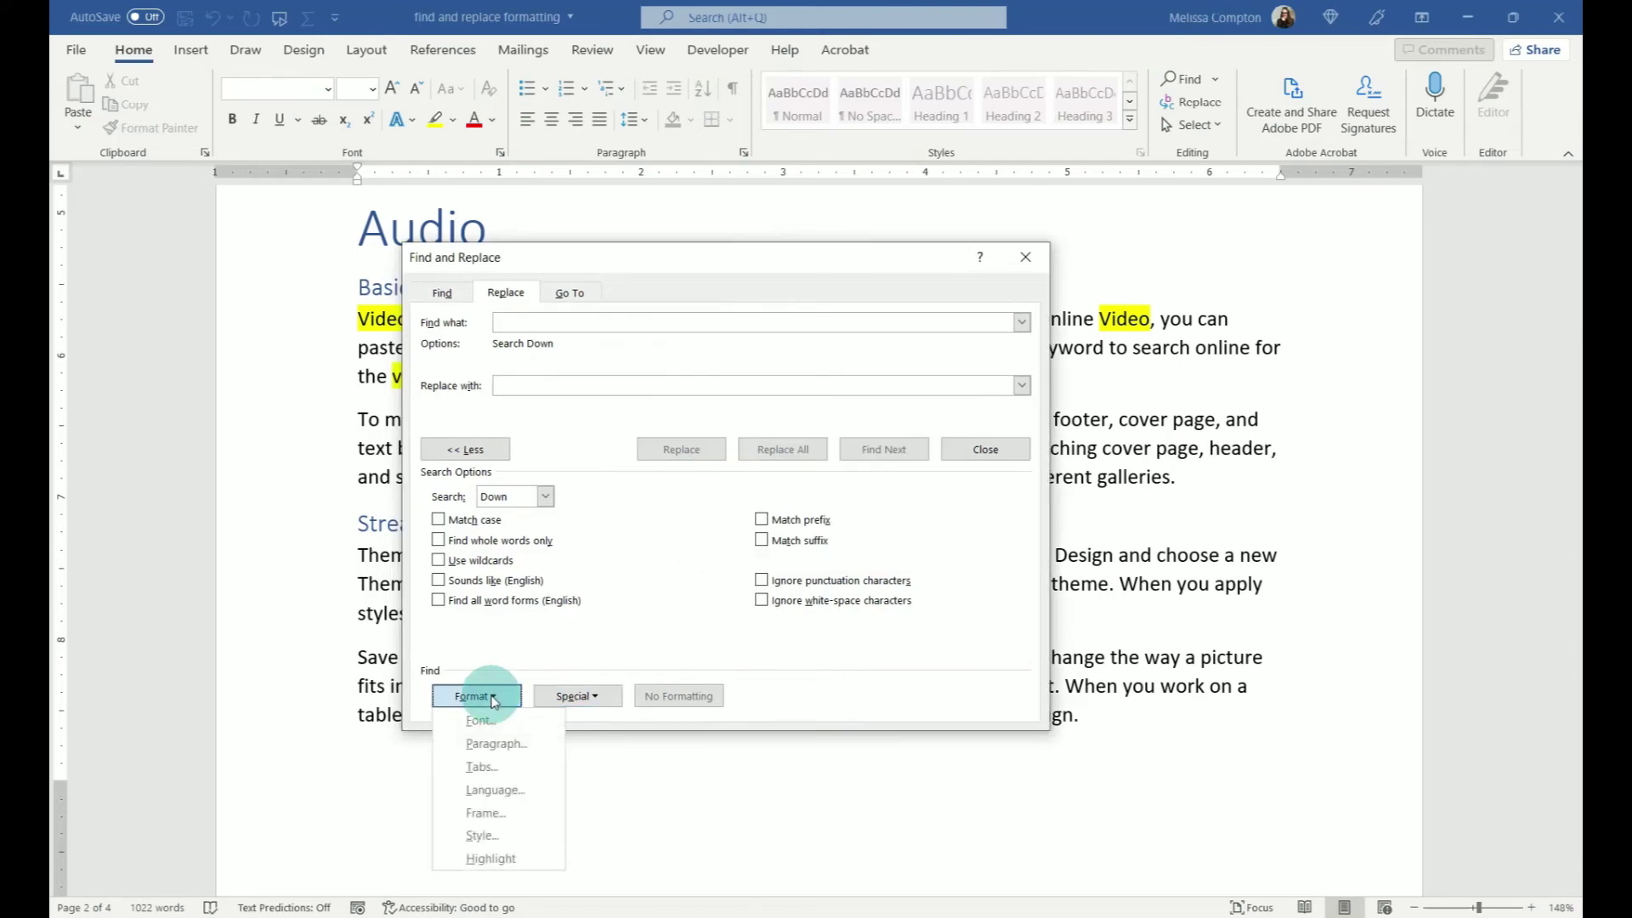
{"action": "left_click", "coordinate": [481, 715]}
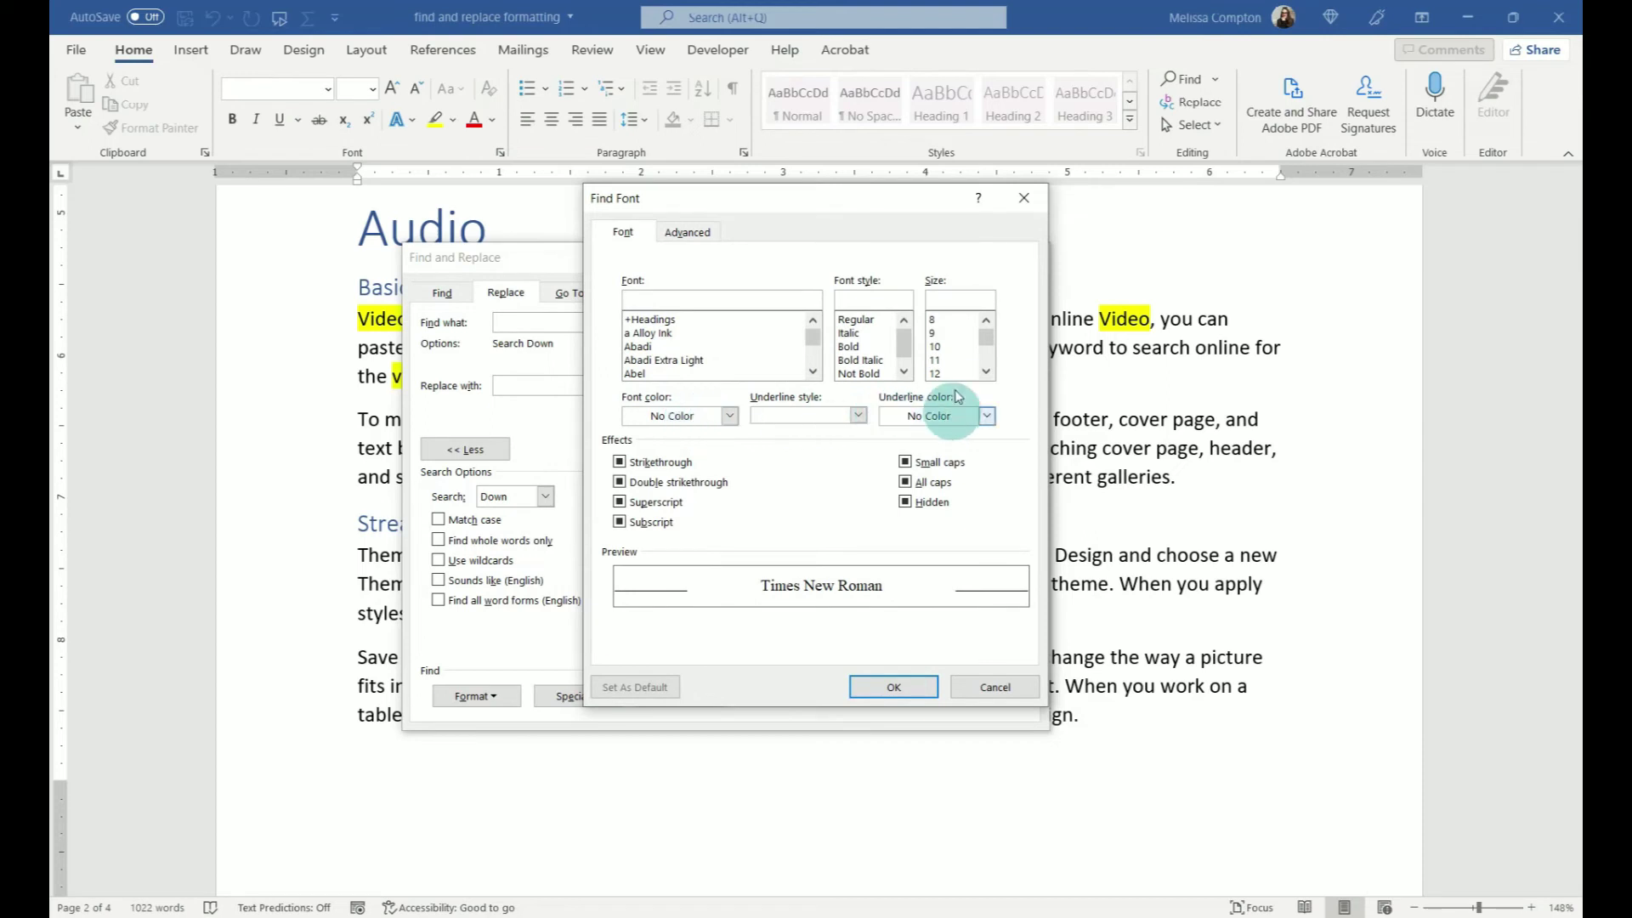
{"action": "scroll", "coordinate": [722, 365], "scroll_direction": "down", "scroll_amount": 4}
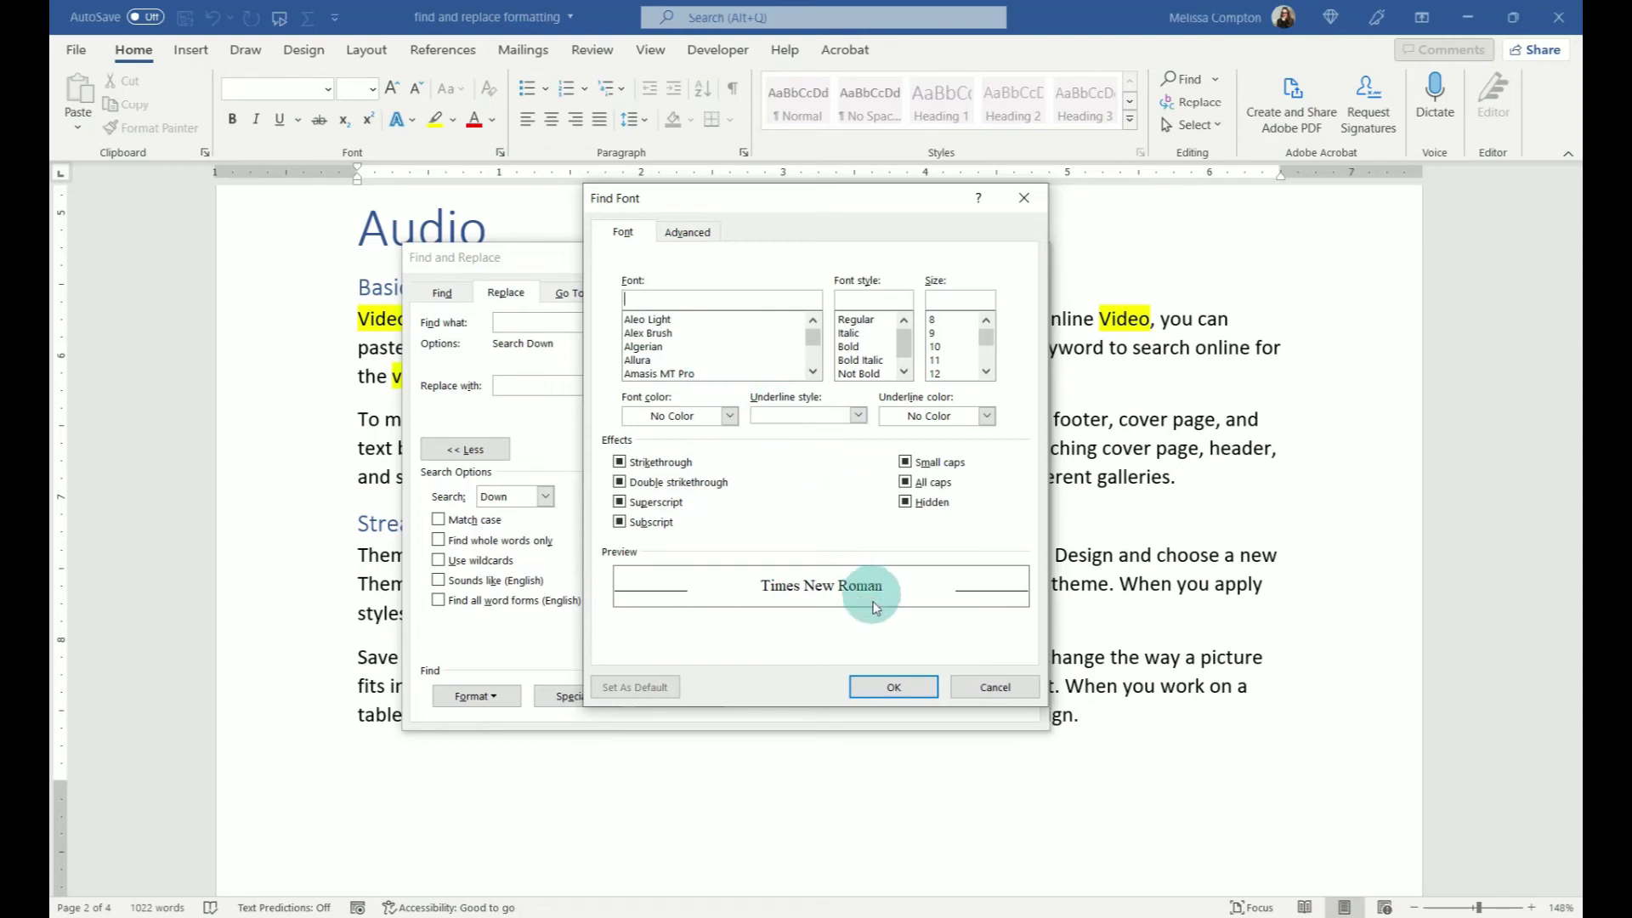
{"action": "left_click", "coordinate": [982, 687]}
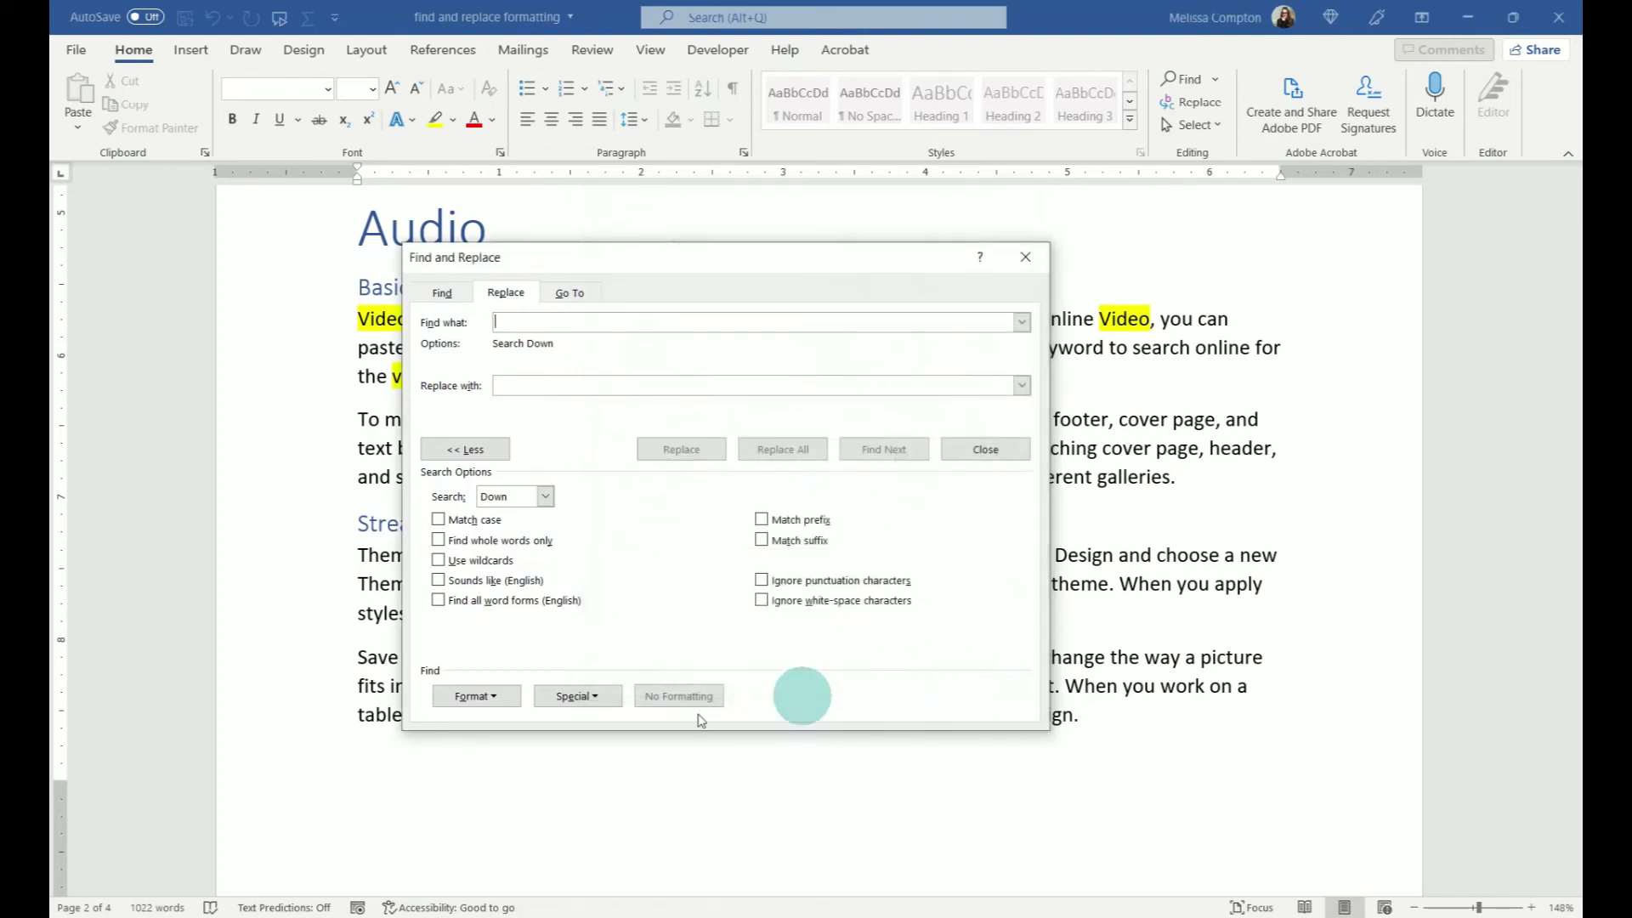
{"action": "left_click", "coordinate": [578, 696]}
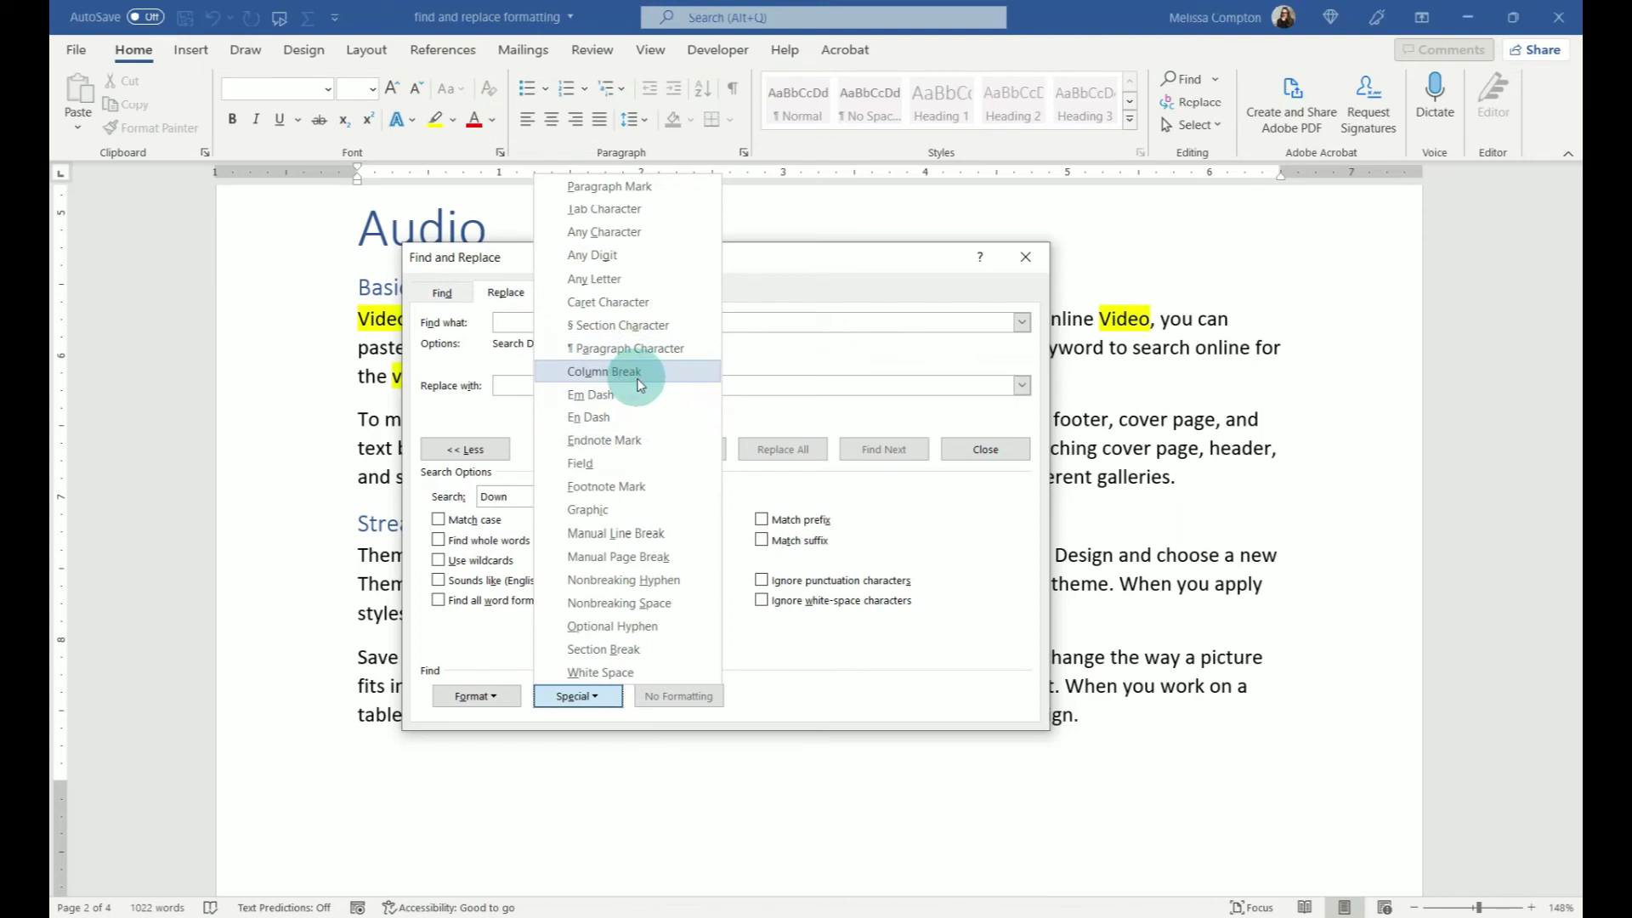
{"action": "left_click", "coordinate": [605, 696]}
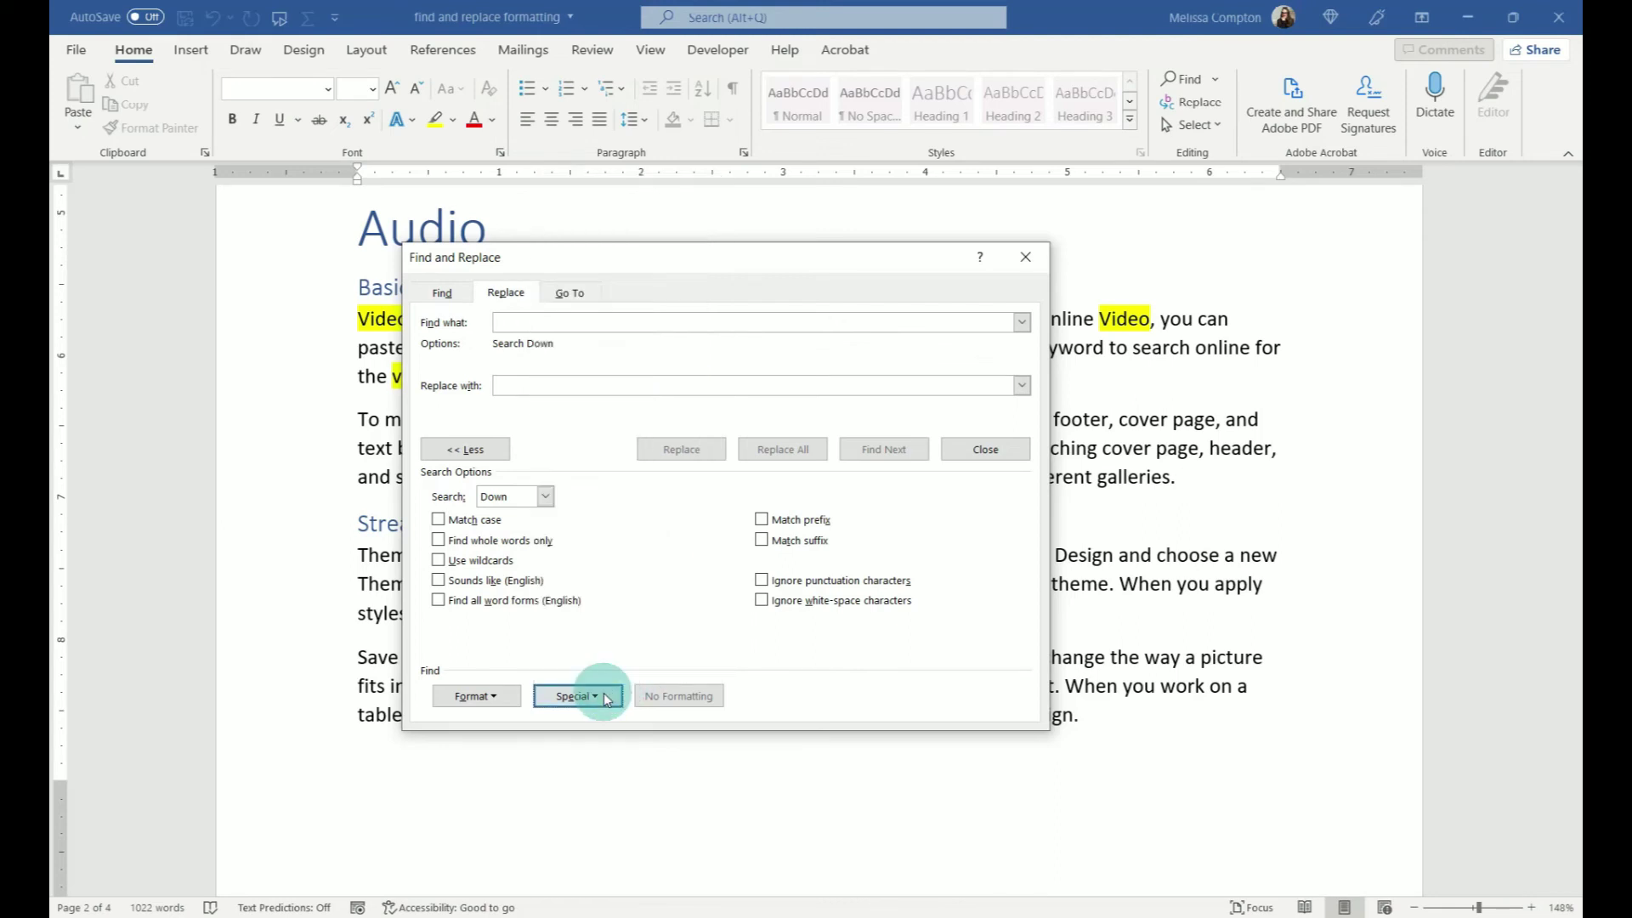